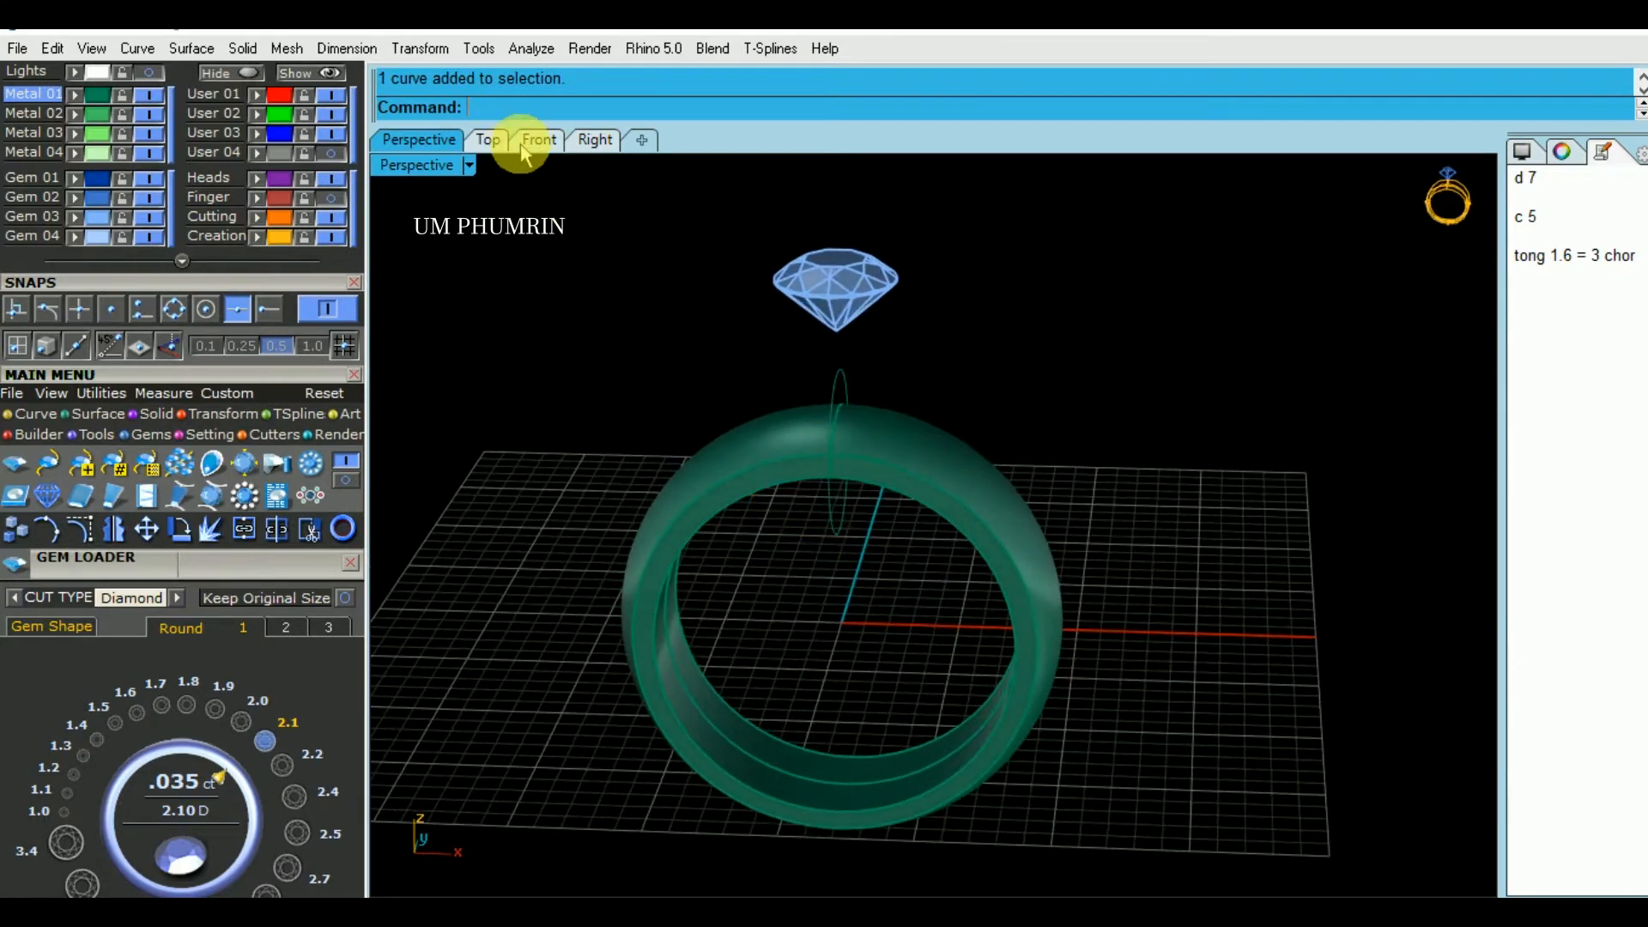
- Load a 1.6 mm round diamond in the Front view and move it up the centre axis above the ring
click(539, 139)
click(134, 709)
scroll(707, 599, up, 4)
drag(761, 672, 830, 262)
scroll(798, 326, up, 8)
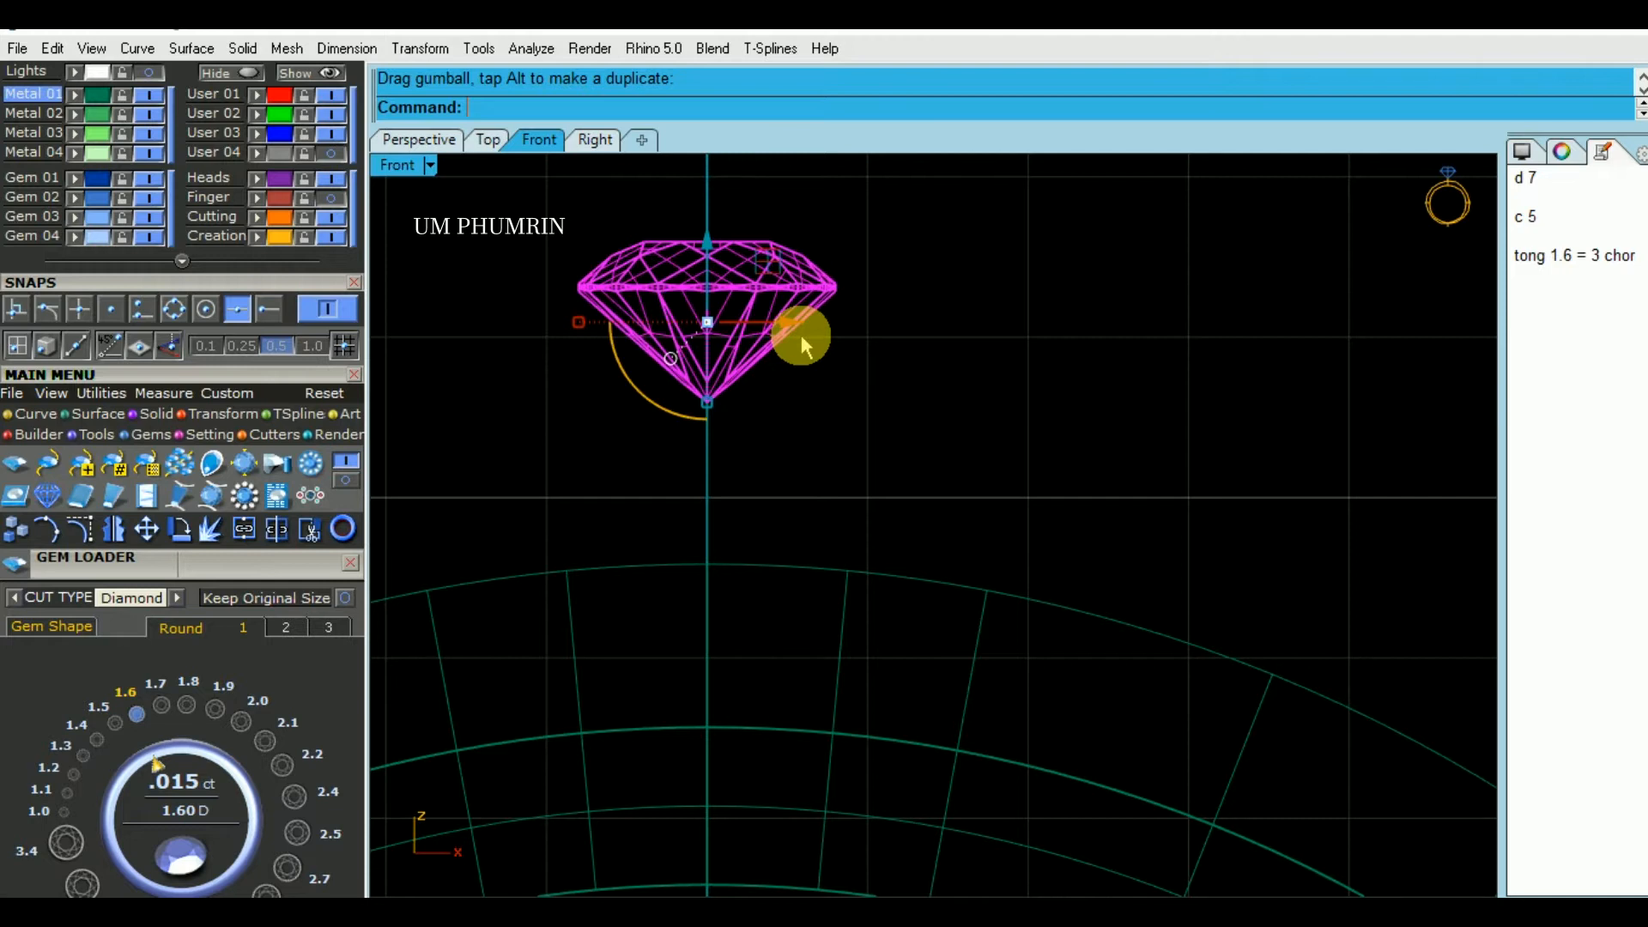
right_drag(822, 378, 838, 421)
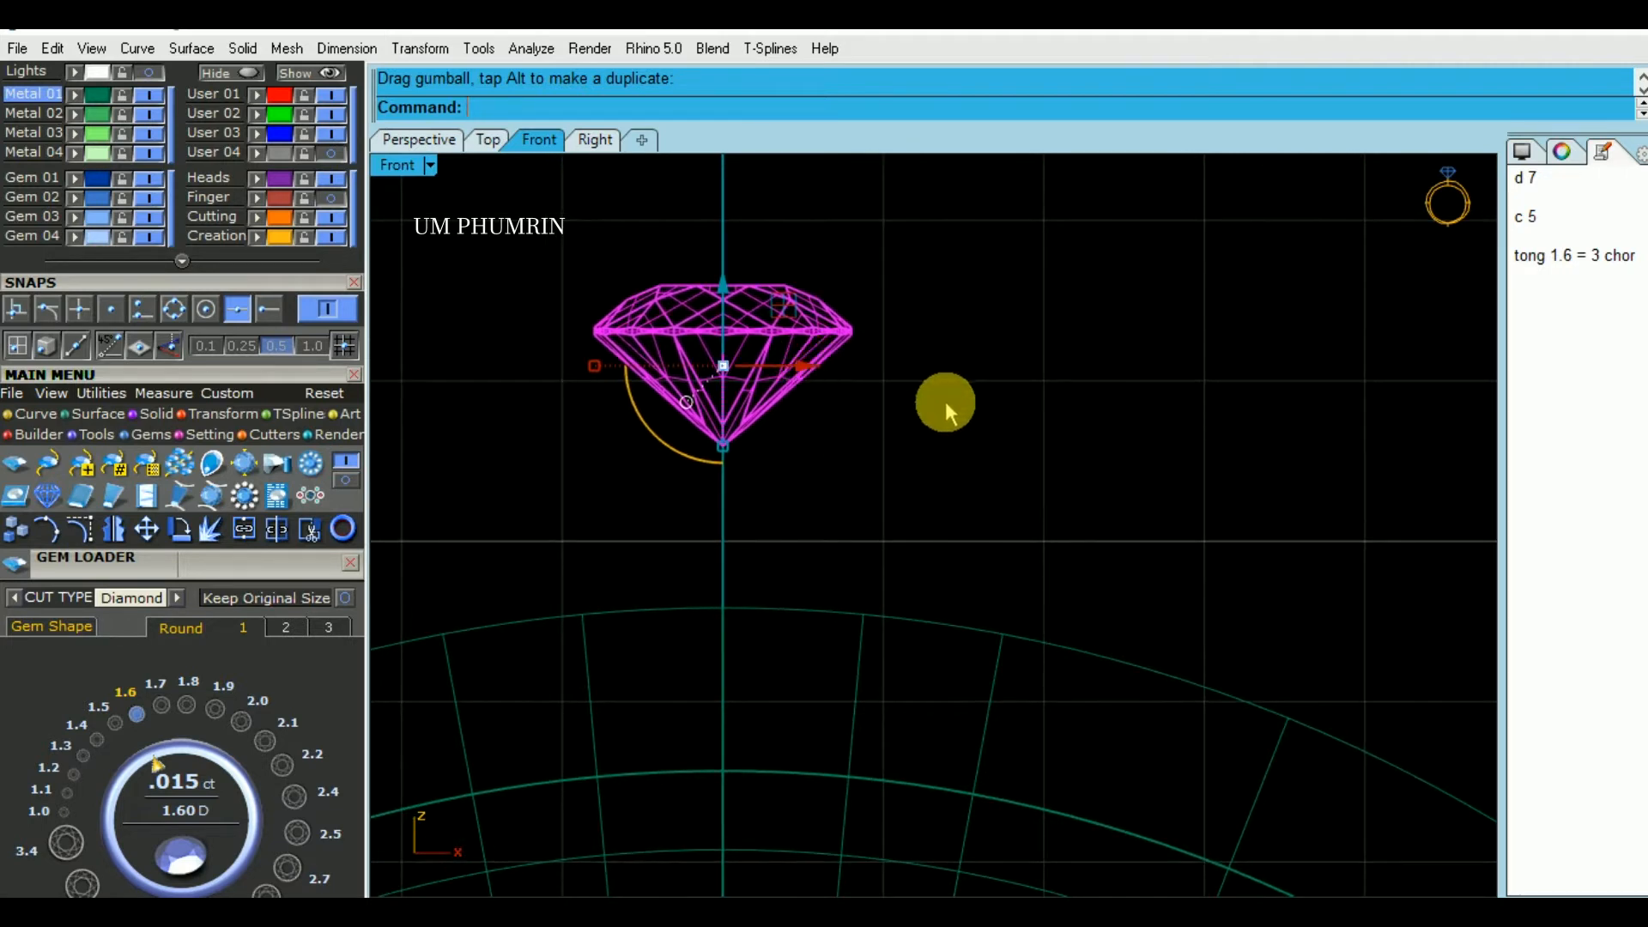
scroll(970, 442, down, 4)
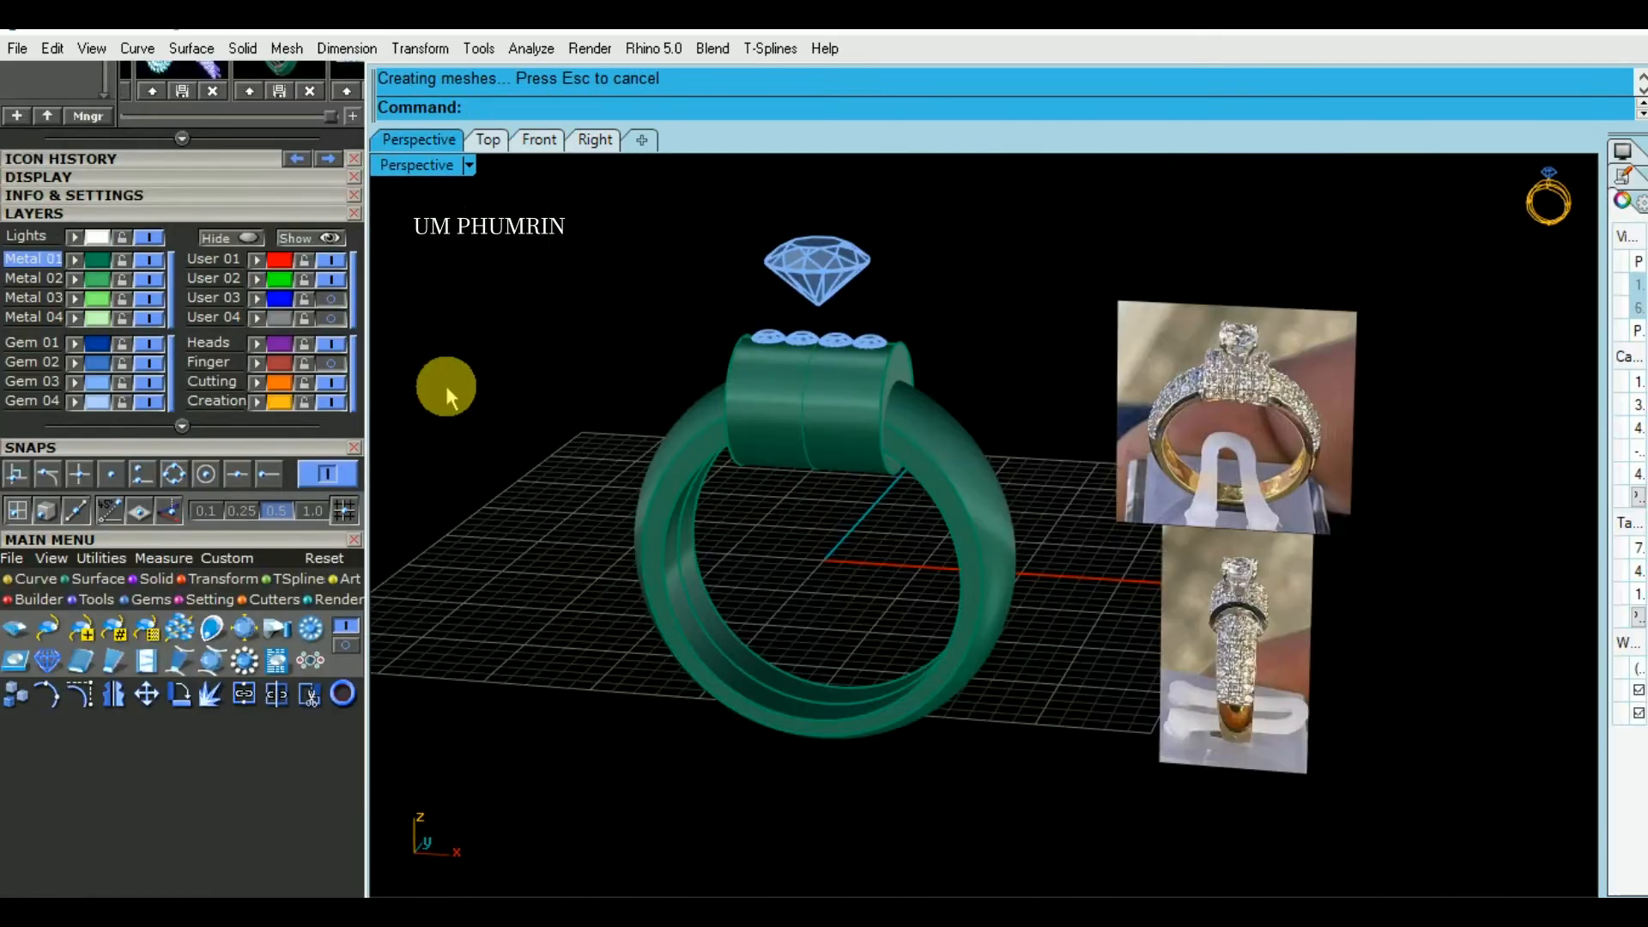
- Examine the row of four small gems along the top of the cylinder crossing the ring band
click(150, 239)
right_drag(873, 386, 981, 407)
scroll(892, 428, up, 4)
scroll(854, 393, up, 4)
right_drag(838, 392, 855, 384)
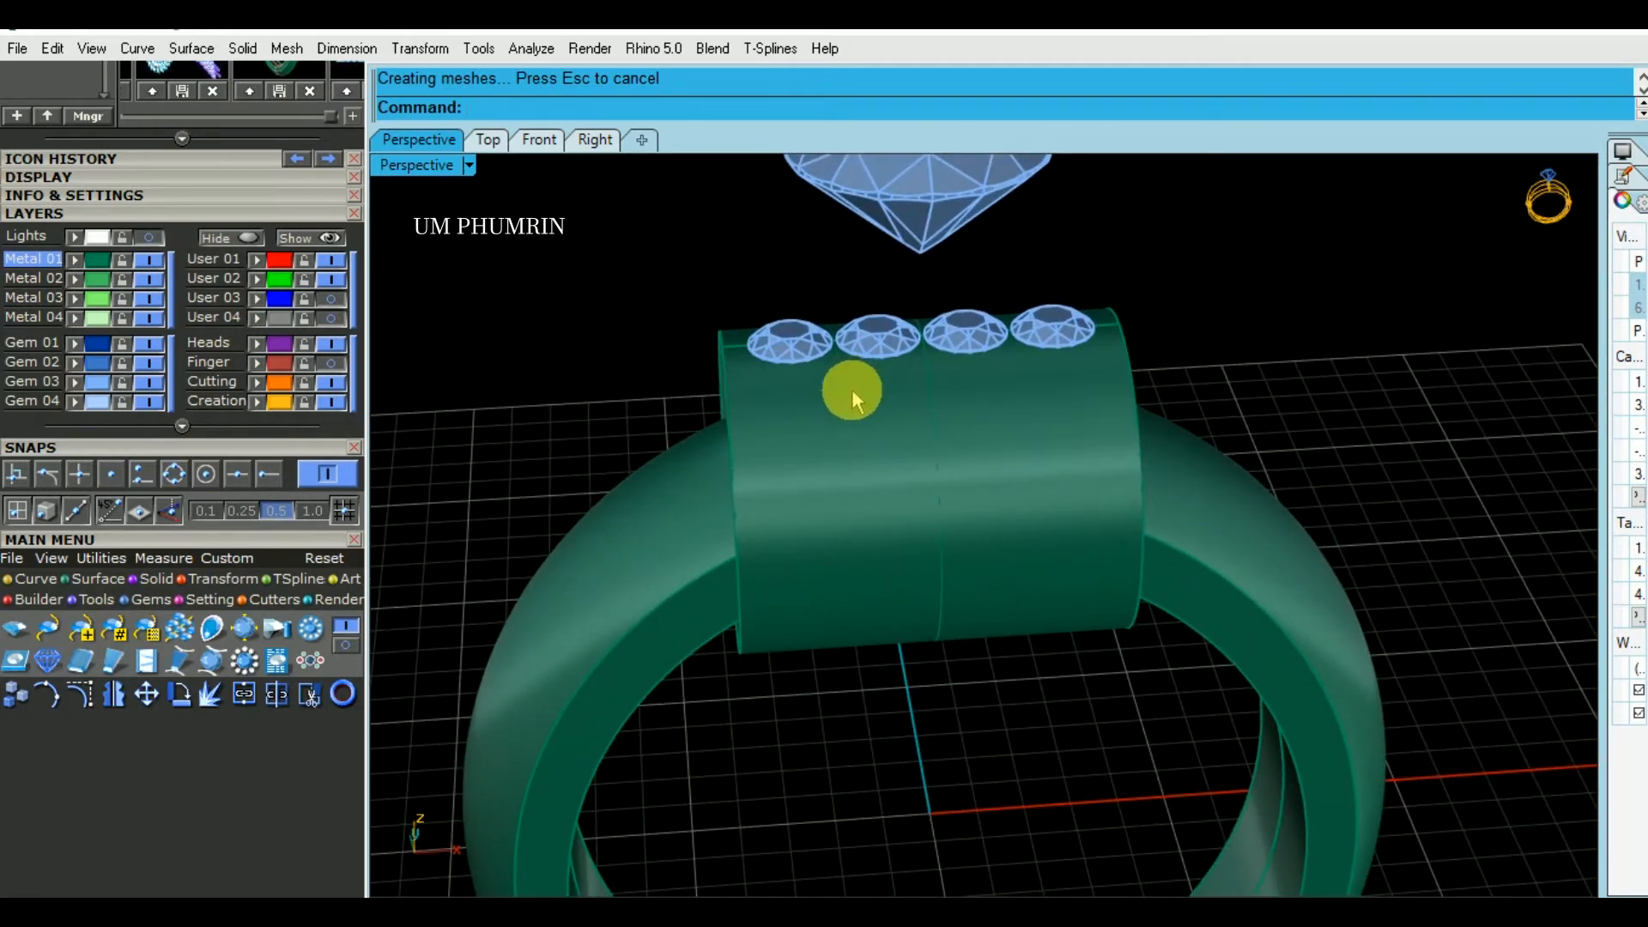
right_drag(851, 389, 647, 379)
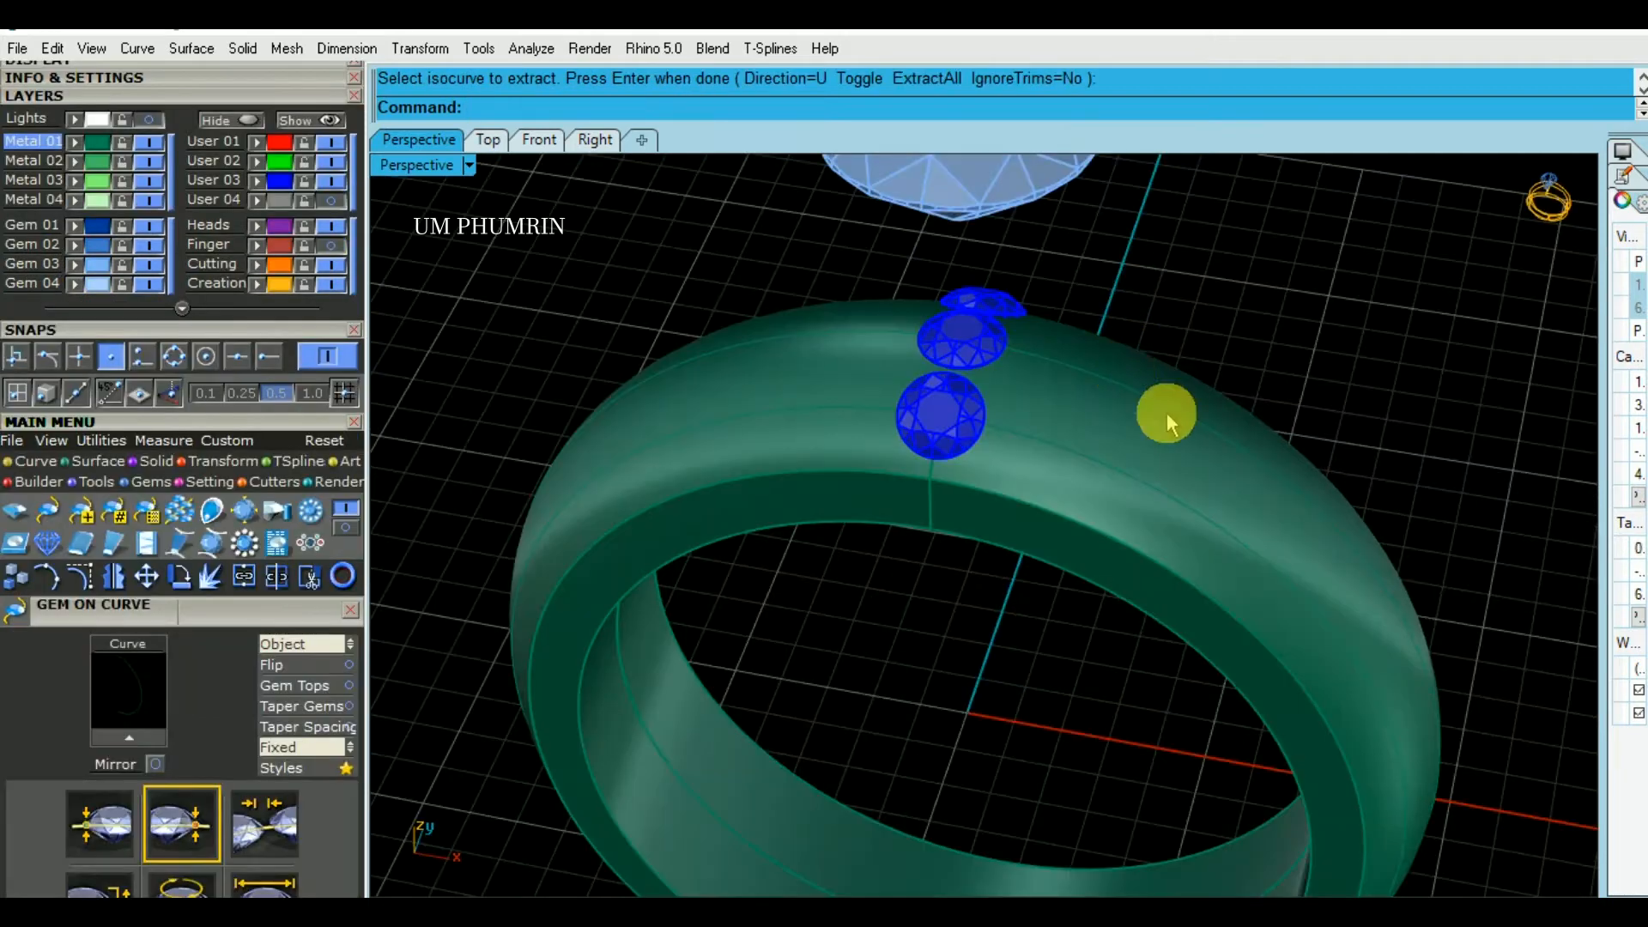
right_drag(1165, 412, 1169, 290)
scroll(1074, 346, up, 4)
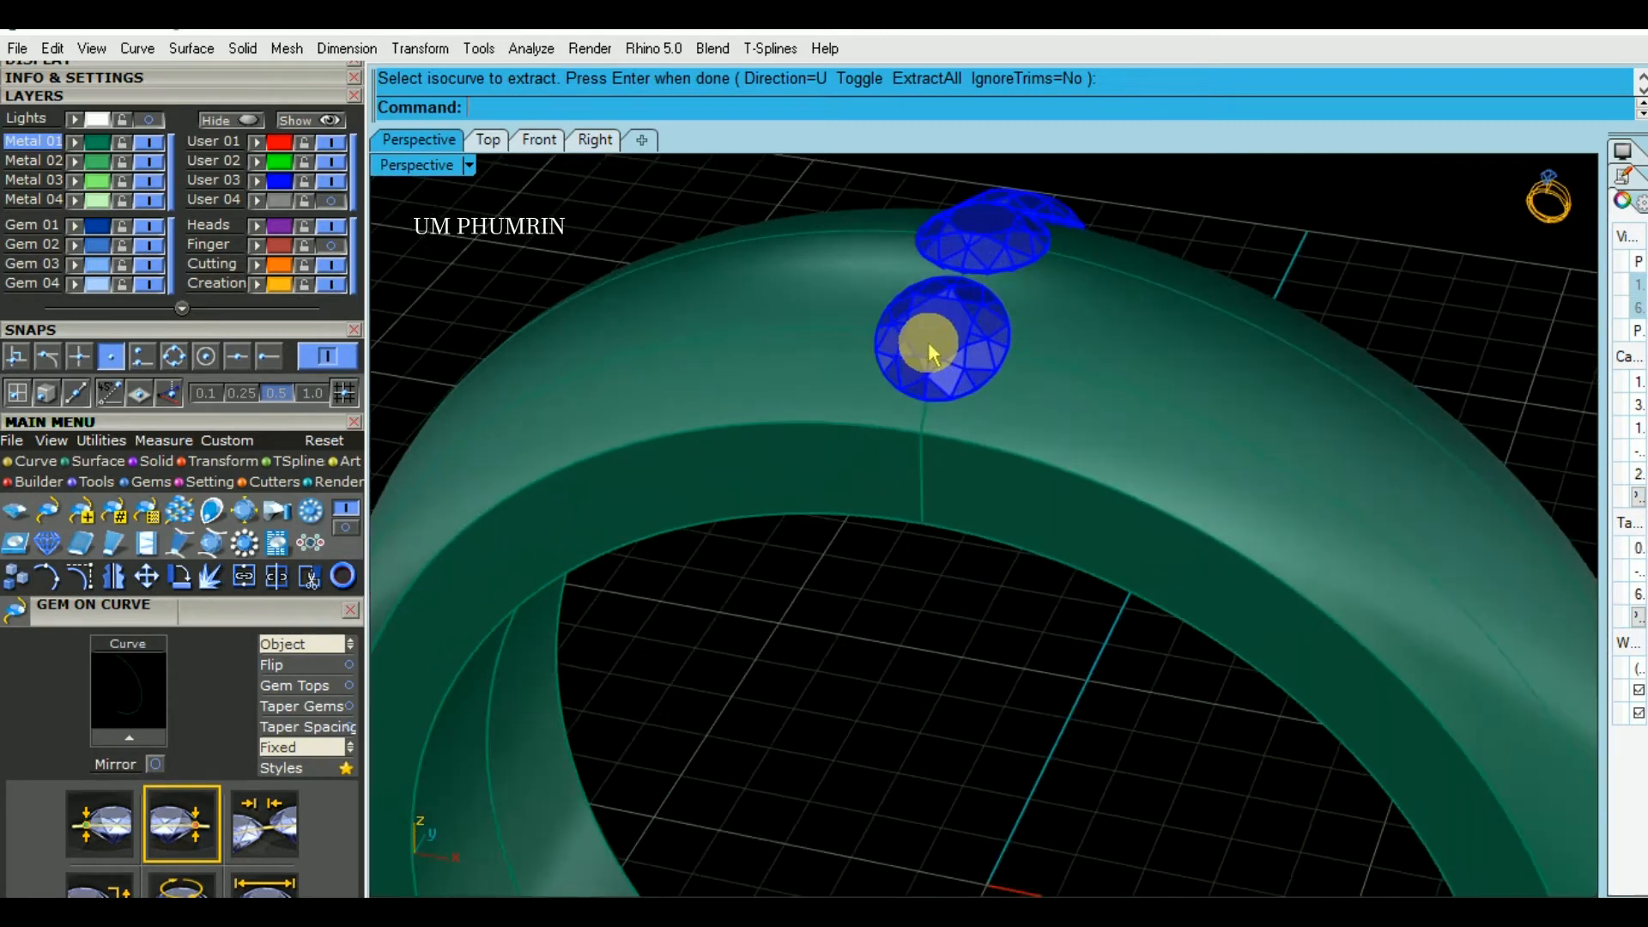
- Inspect the three blue gems lying across the top of the ring band from several angles
click(931, 352)
scroll(944, 343, up, 1)
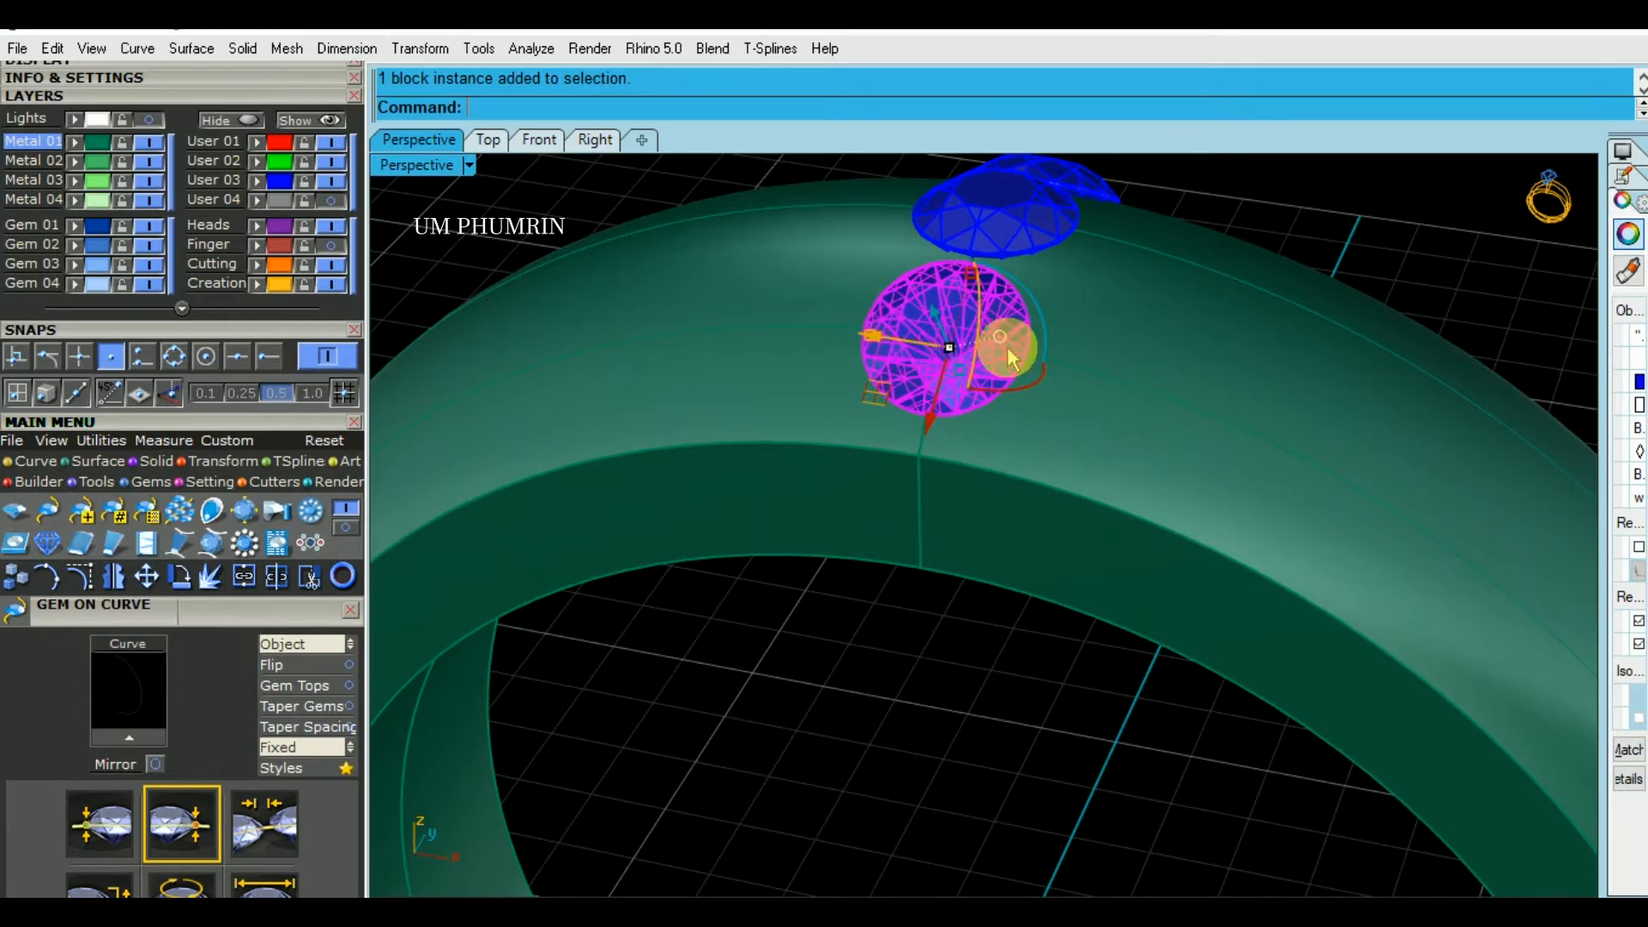
scroll(1006, 348, up, 4)
scroll(1033, 346, down, 4)
right_drag(1033, 343, 983, 369)
click(1424, 329)
scroll(1416, 333, down, 2)
shift+right_drag(1366, 350, 1249, 354)
scroll(1148, 334, down, 2)
scroll(1119, 354, down, 3)
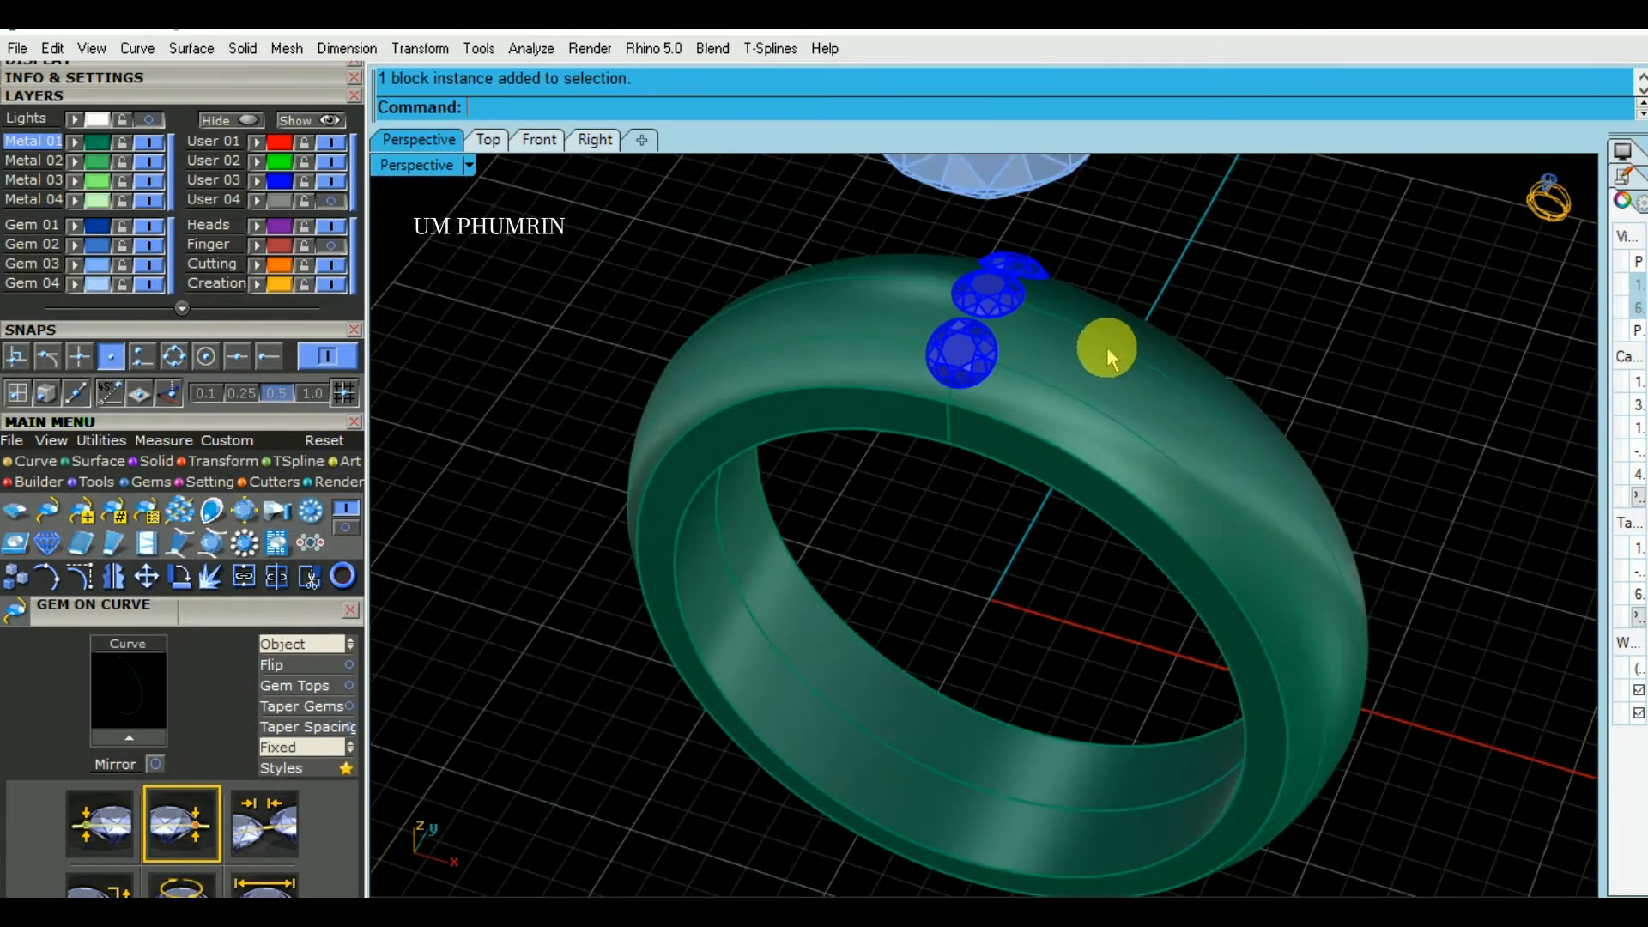
right_drag(1180, 360, 889, 351)
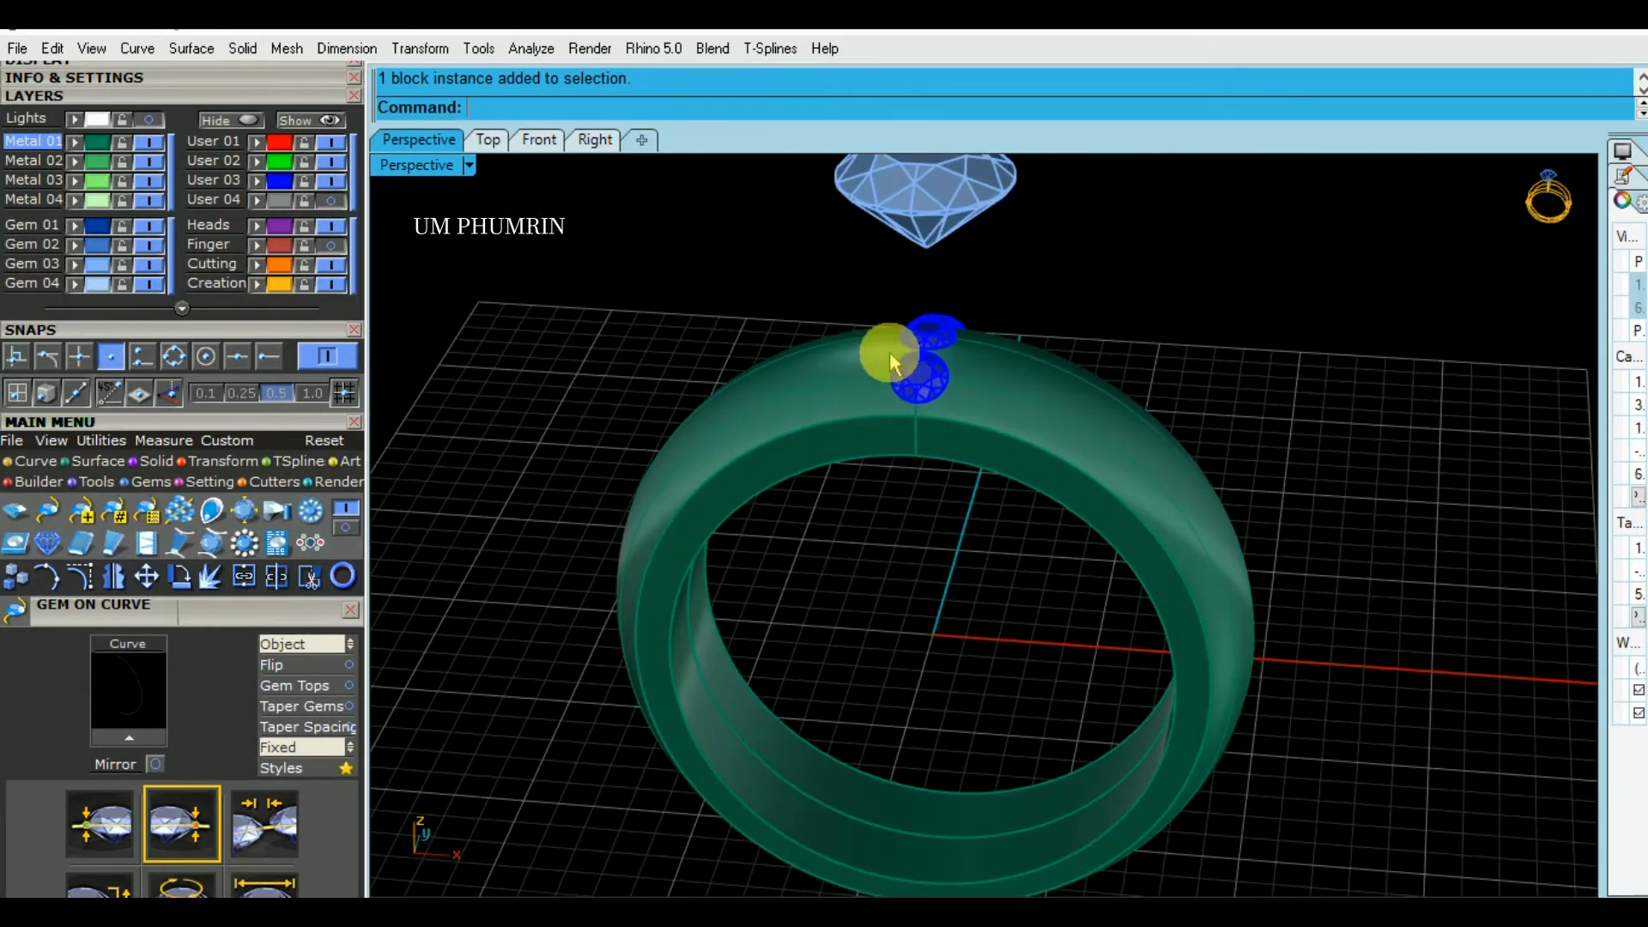
- Turn off the User 03 layer that holds the three blue gems on top of the band
scroll(859, 309, up, 3)
drag(812, 256, 1068, 467)
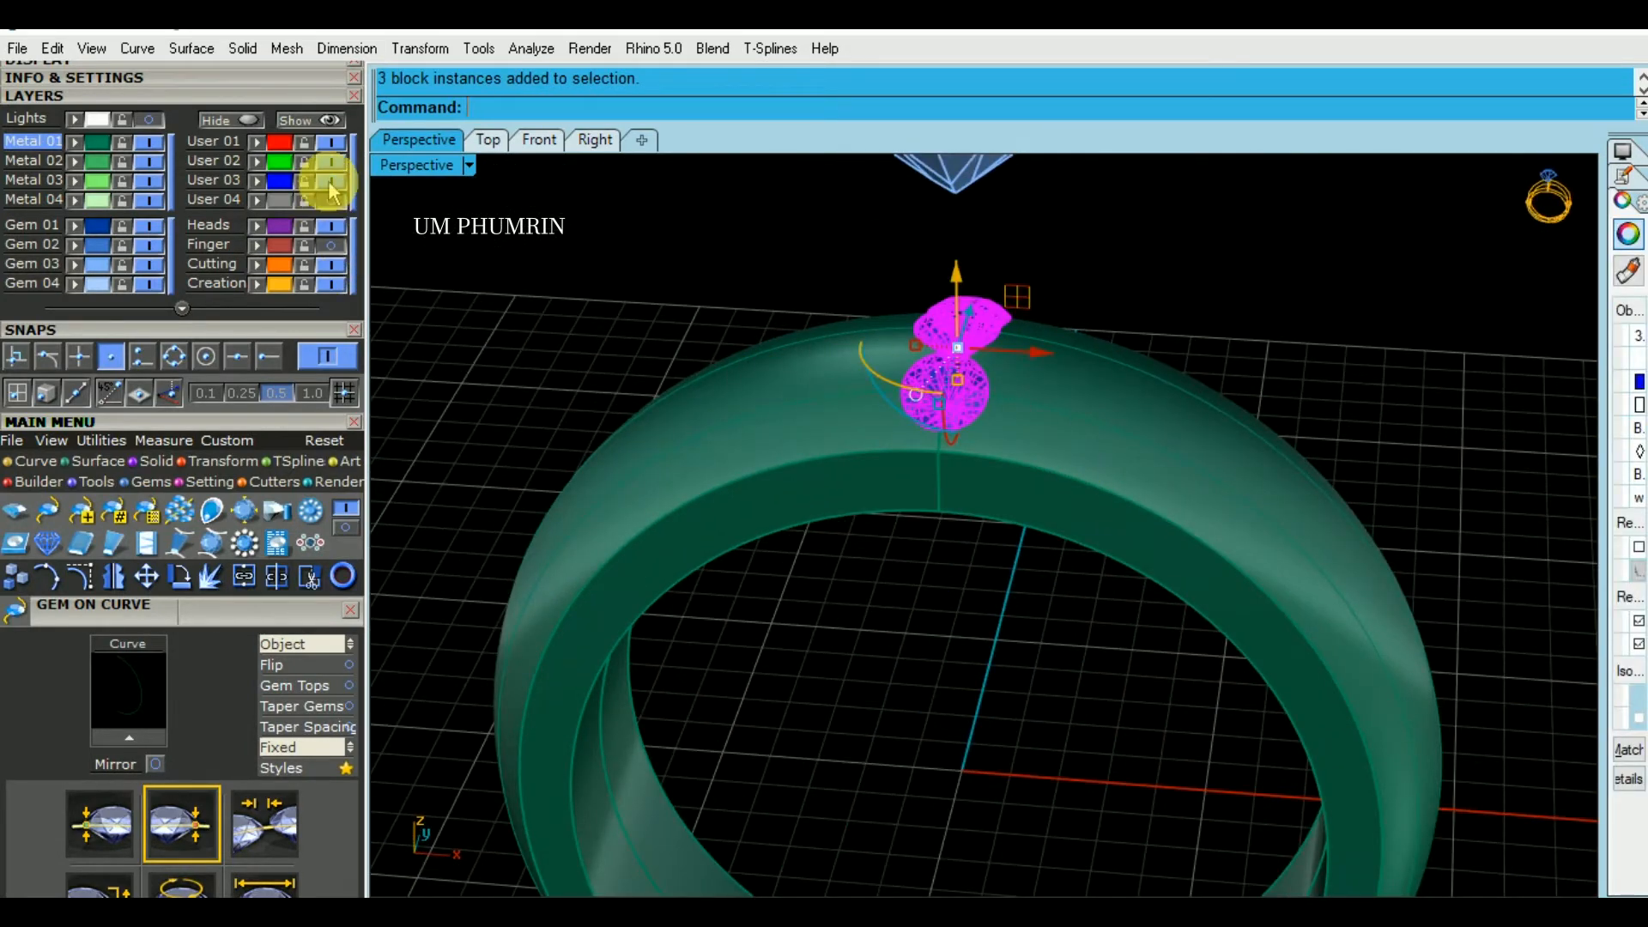
click(329, 181)
- Select the two curves running around the band, leaving out the ring body, and assign them to the User 02 layer
drag(1094, 269, 987, 465)
ctrl+click(1068, 483)
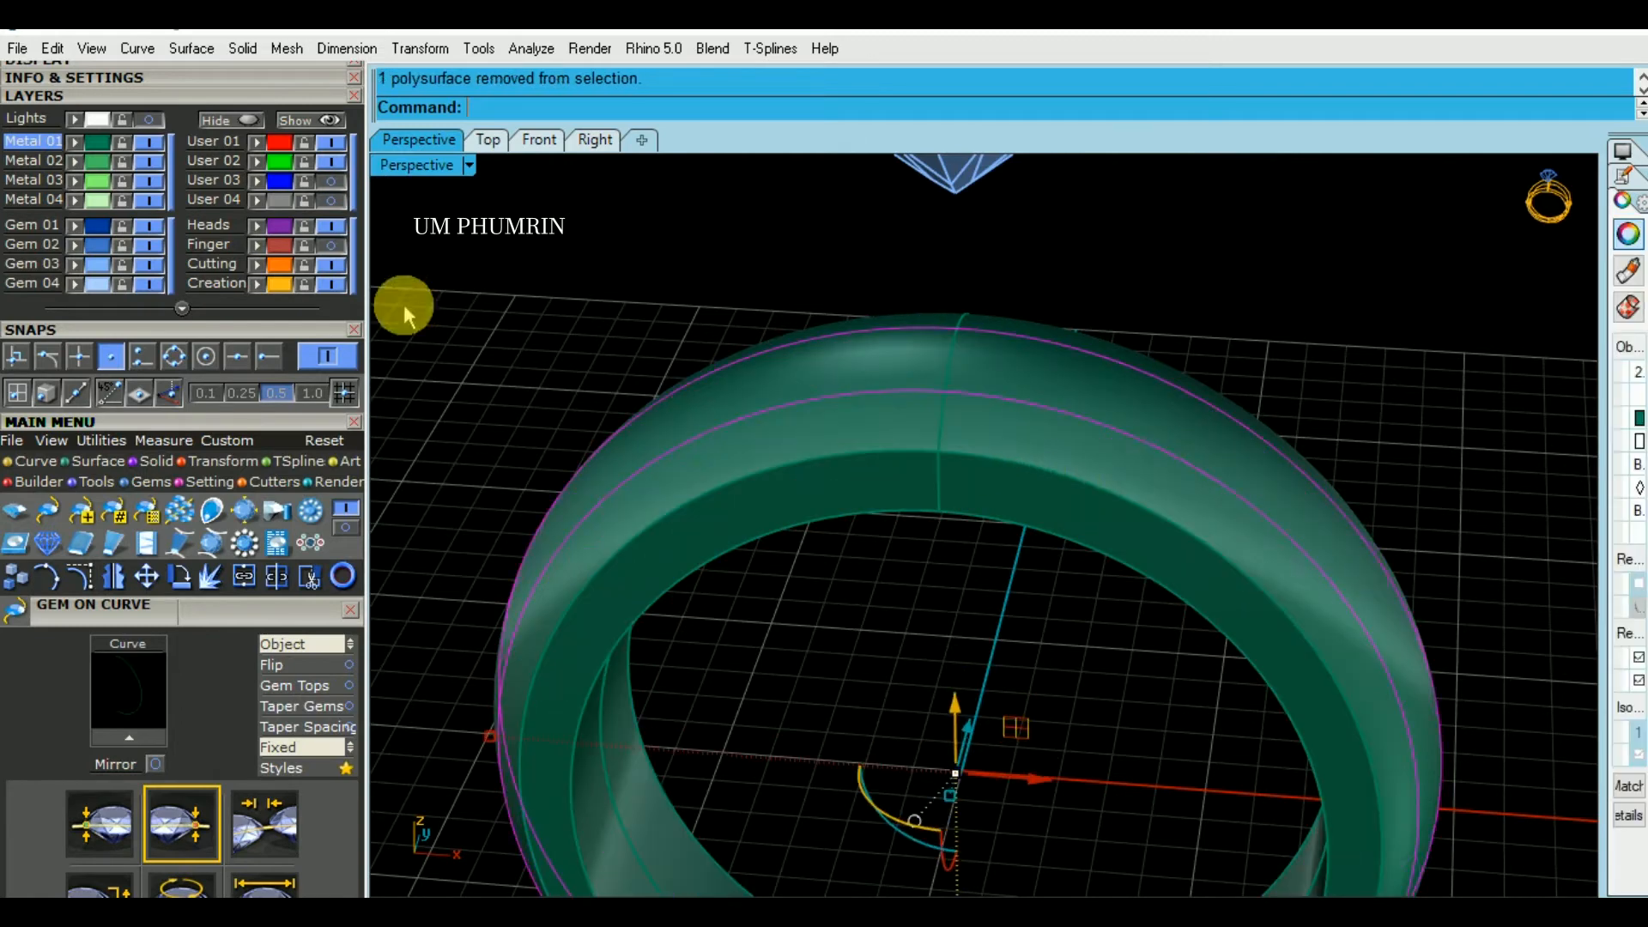
click(256, 162)
click(697, 256)
- Show the hidden gems and cylinder head on the ring again
scroll(753, 278, down, 2)
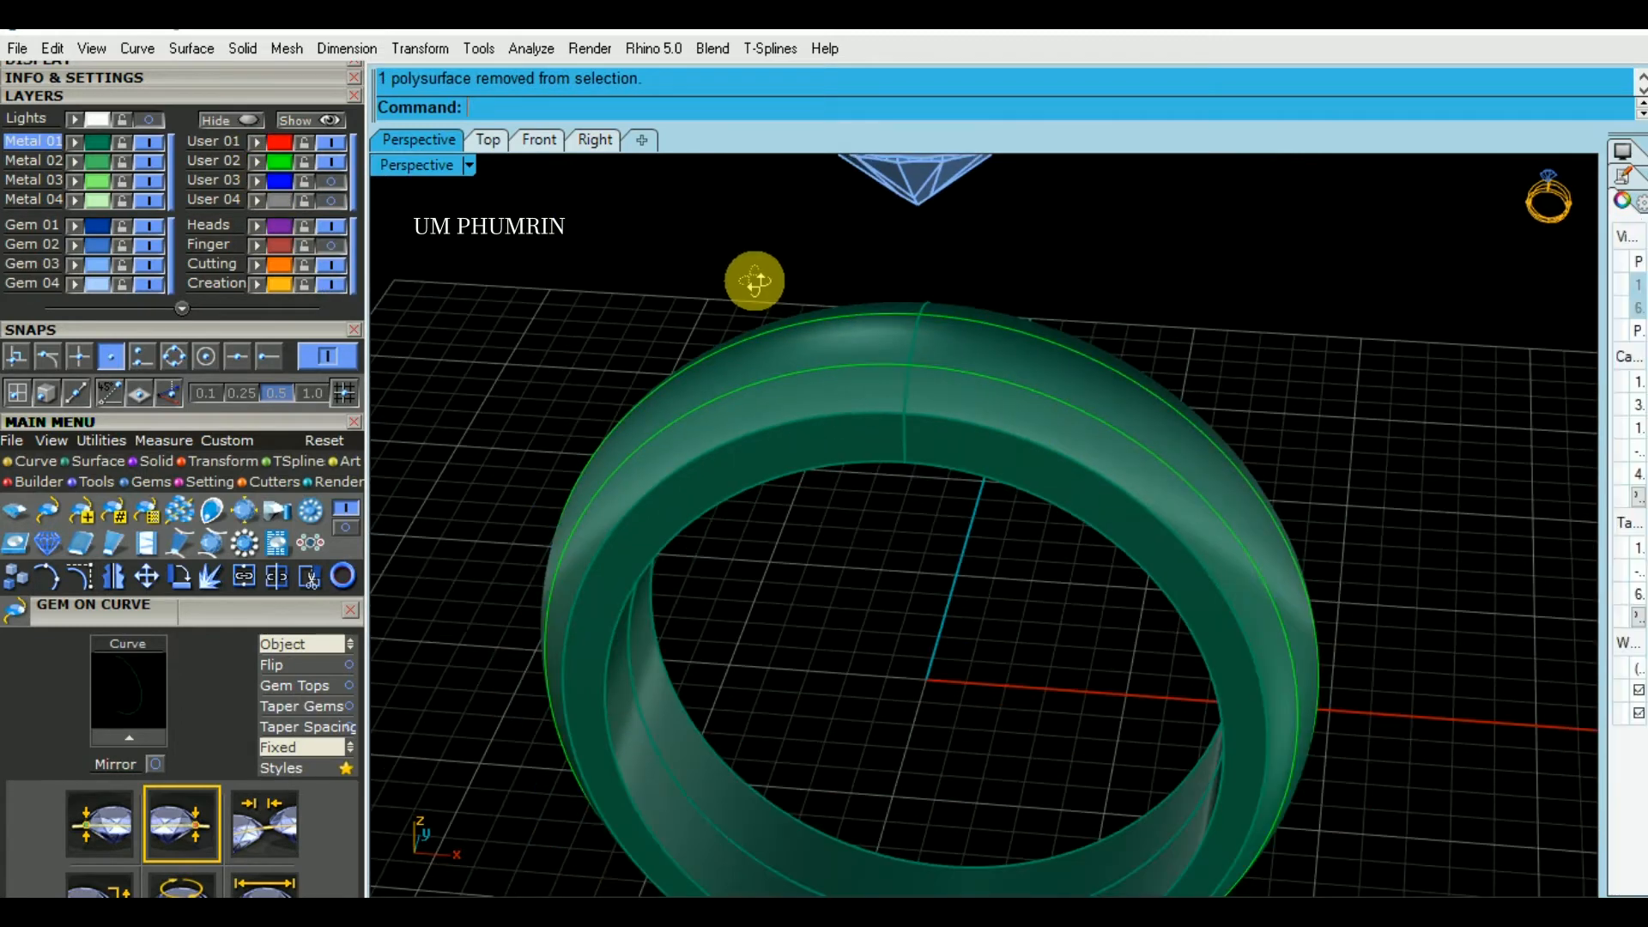
right_drag(753, 278, 654, 285)
click(318, 120)
scroll(966, 318, down, 2)
scroll(971, 320, up, 4)
right_drag(1154, 378, 1023, 398)
scroll(863, 416, down, 2)
- Start Gem on Curve along the band's far green curve and orient the gems with the Object direction to the band
click(987, 475)
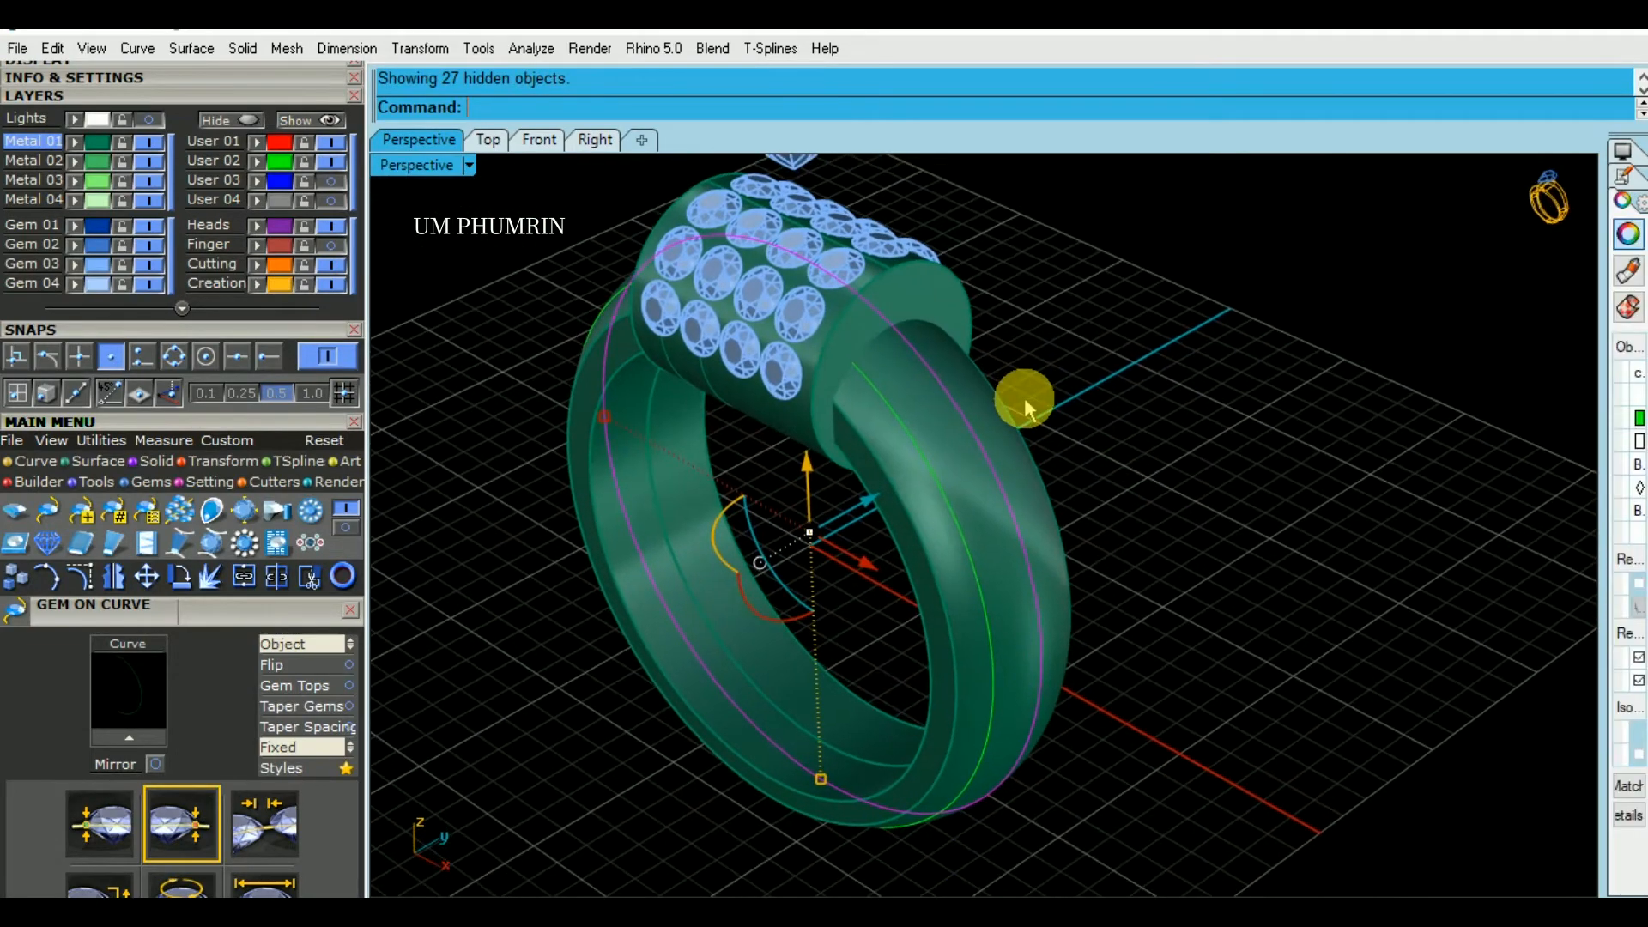
key(Return)
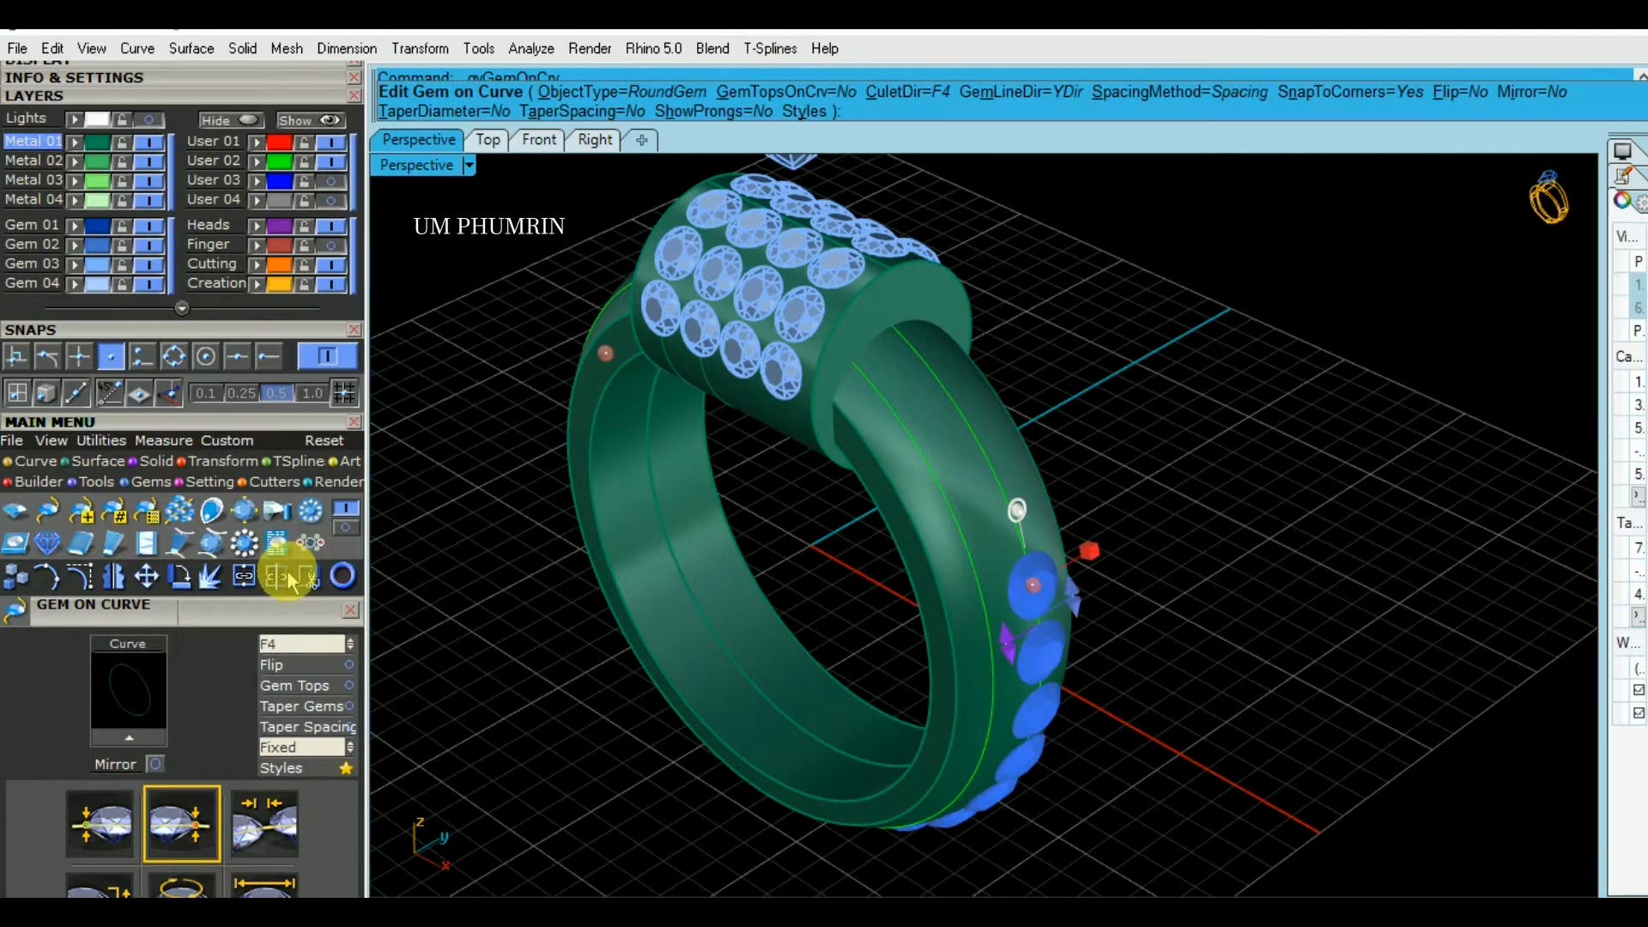
mouse_move(281, 232)
right_down()
mouse_move(276, 619)
mouse_move(278, 220)
right_up()
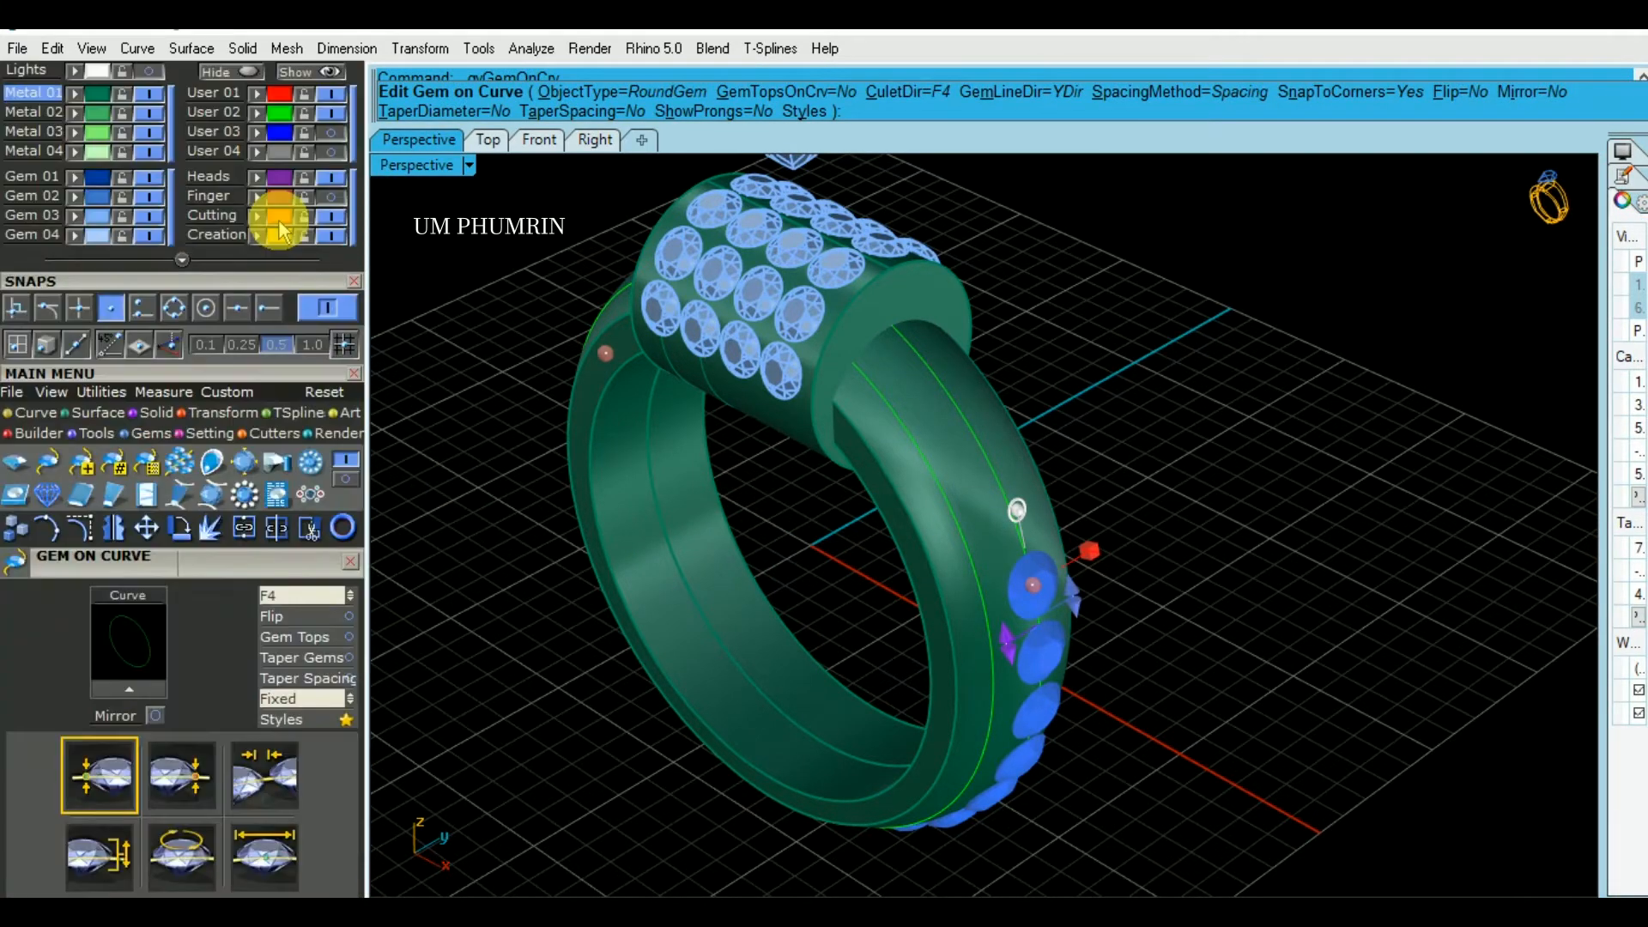
right_drag(280, 284, 283, 136)
click(113, 161)
click(301, 448)
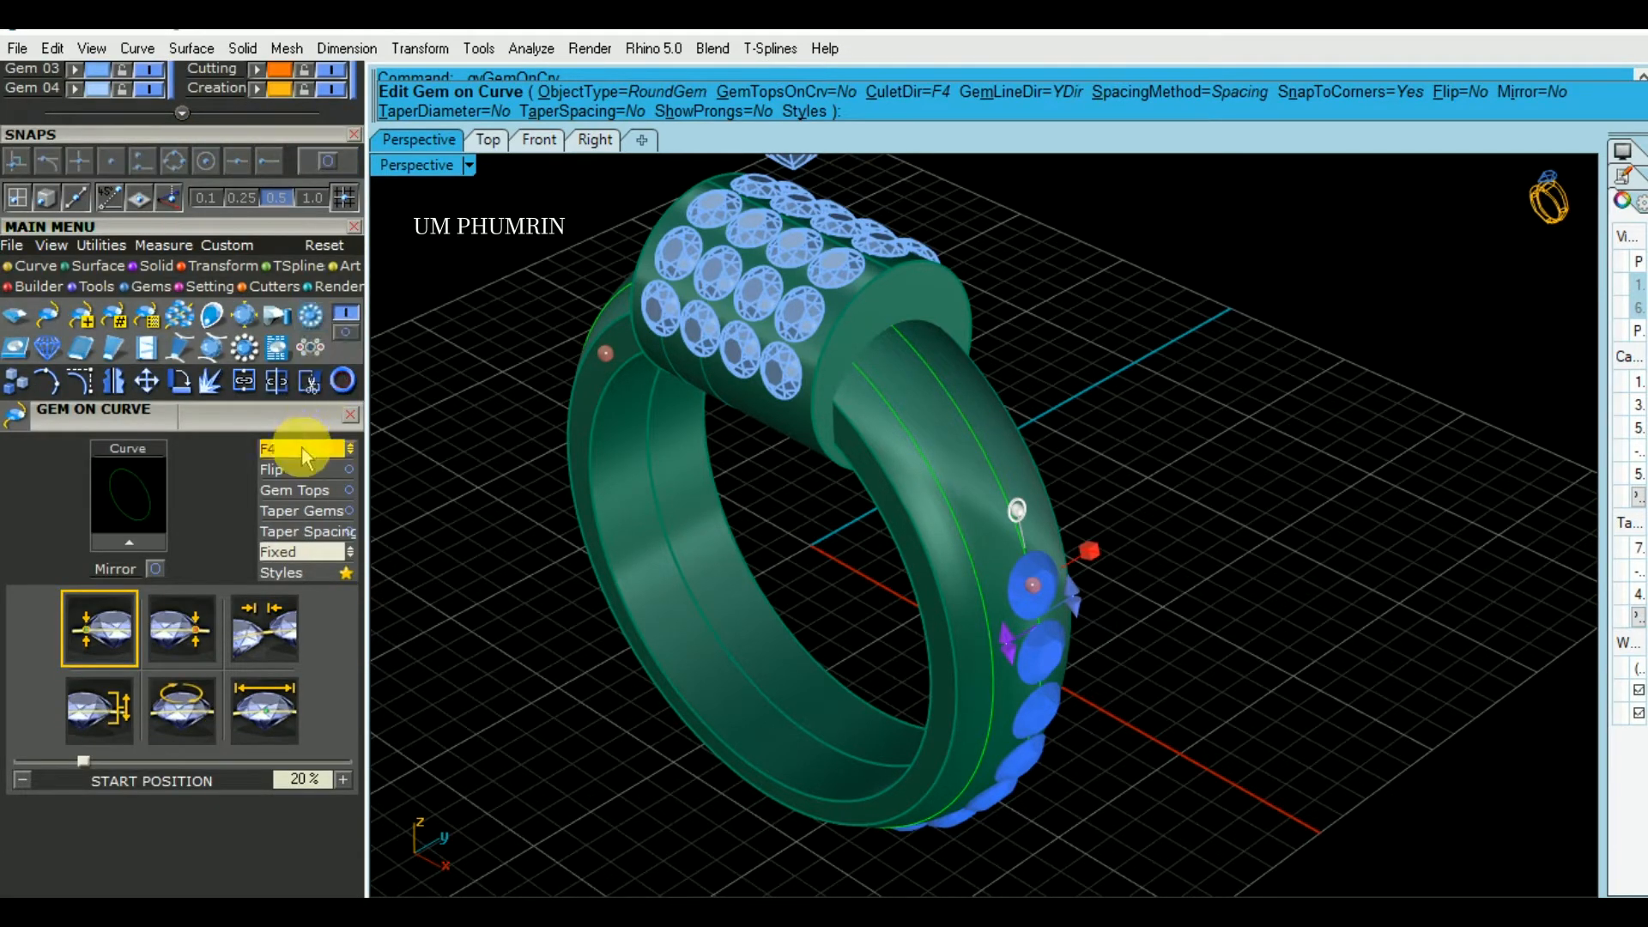
click(296, 462)
click(942, 452)
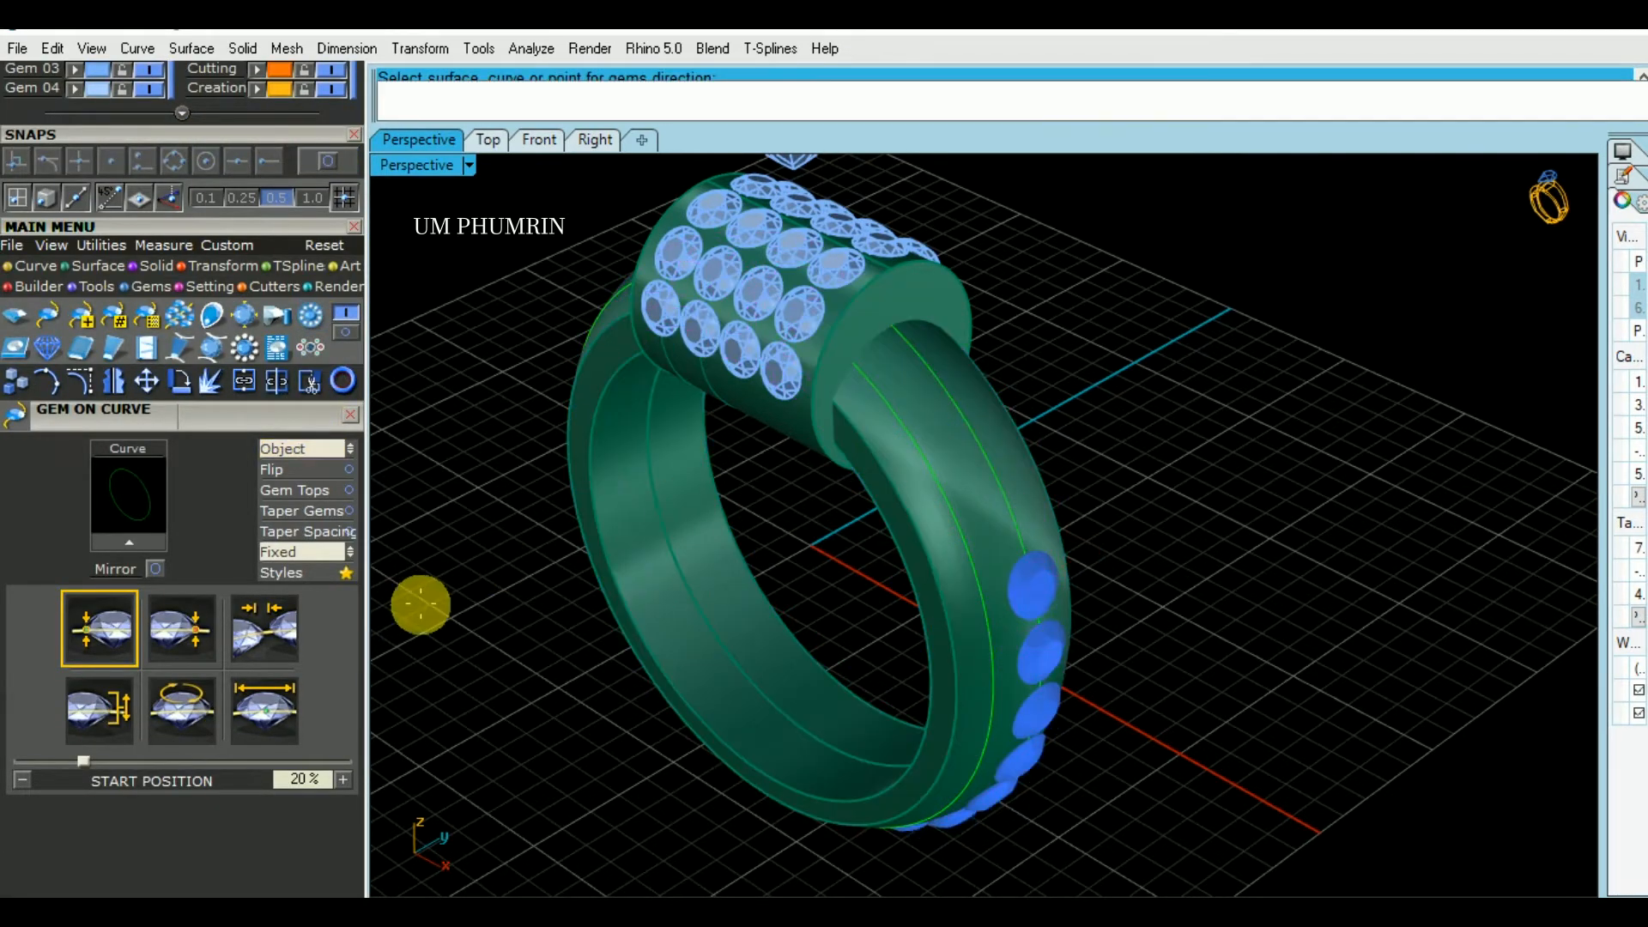
- Set the gem spacing to 0.1 mm and the start size to 1.6 mm
click(257, 641)
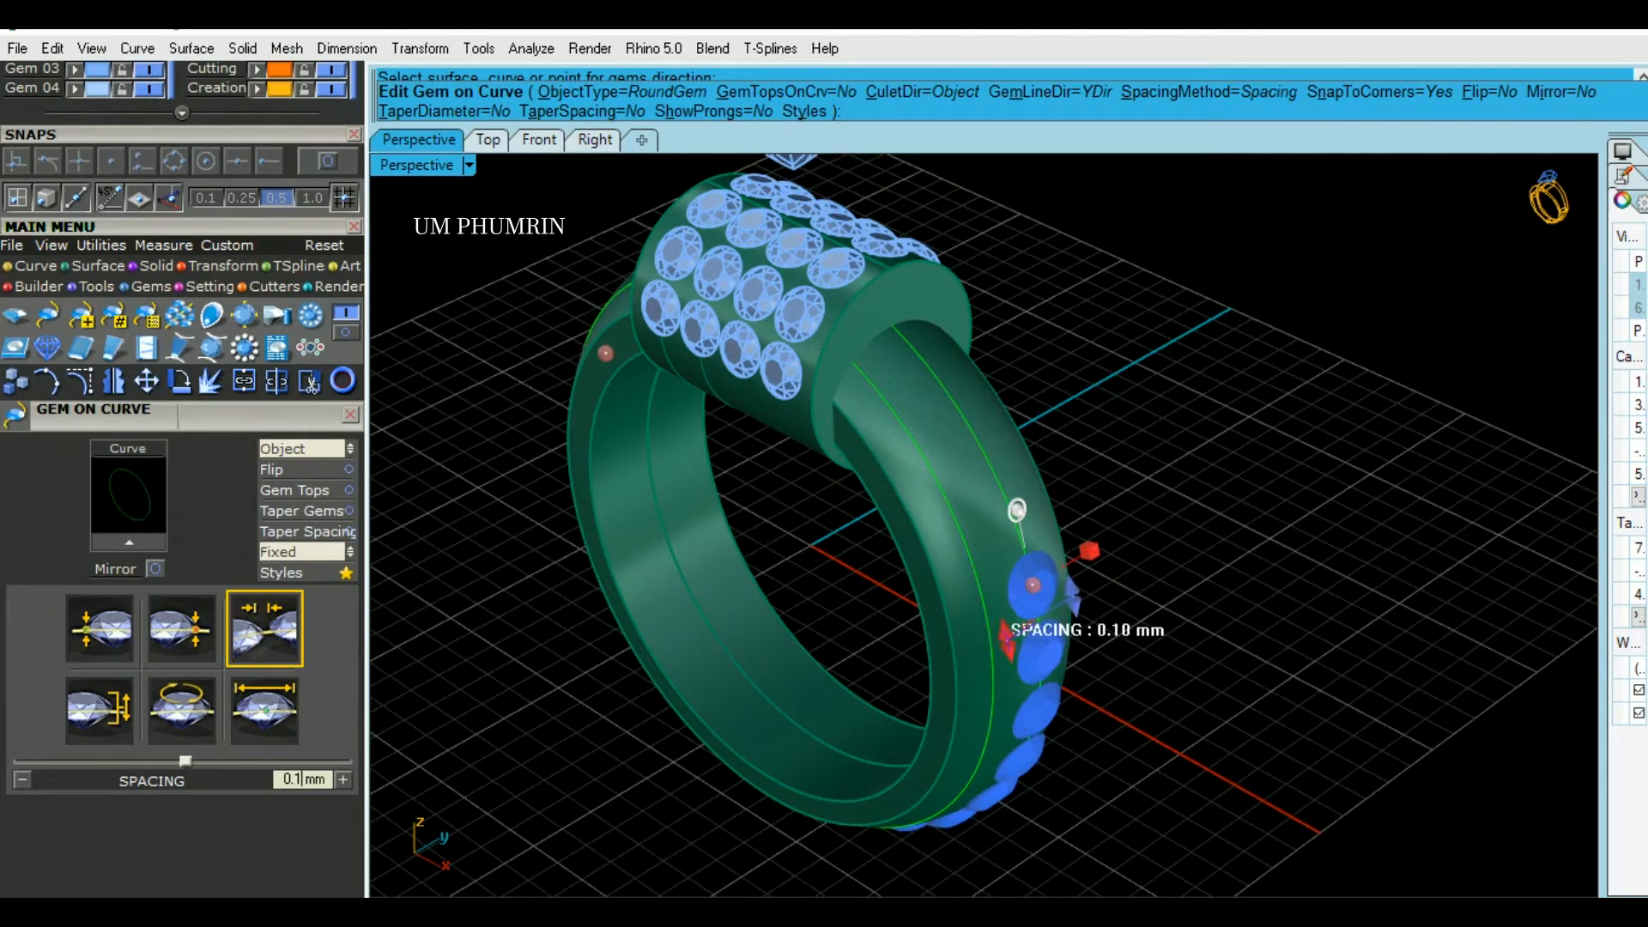
click(266, 716)
text(1)
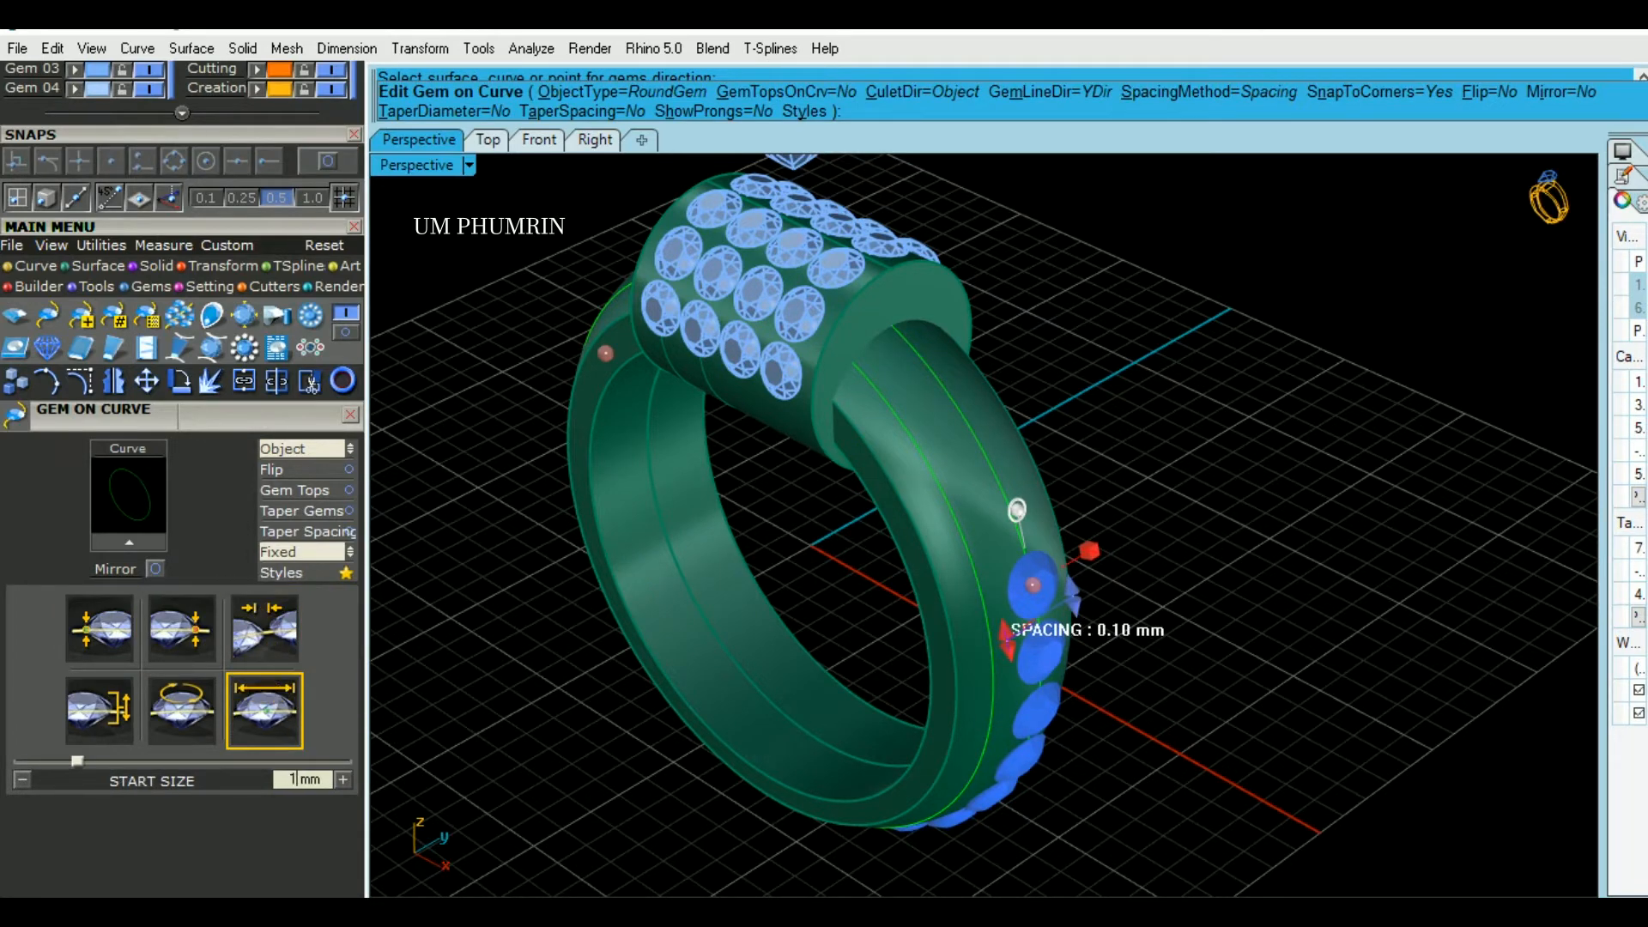
text(.6)
- Set the spacing method to Fixed and place the first gem row's end position at 23.1%
click(279, 552)
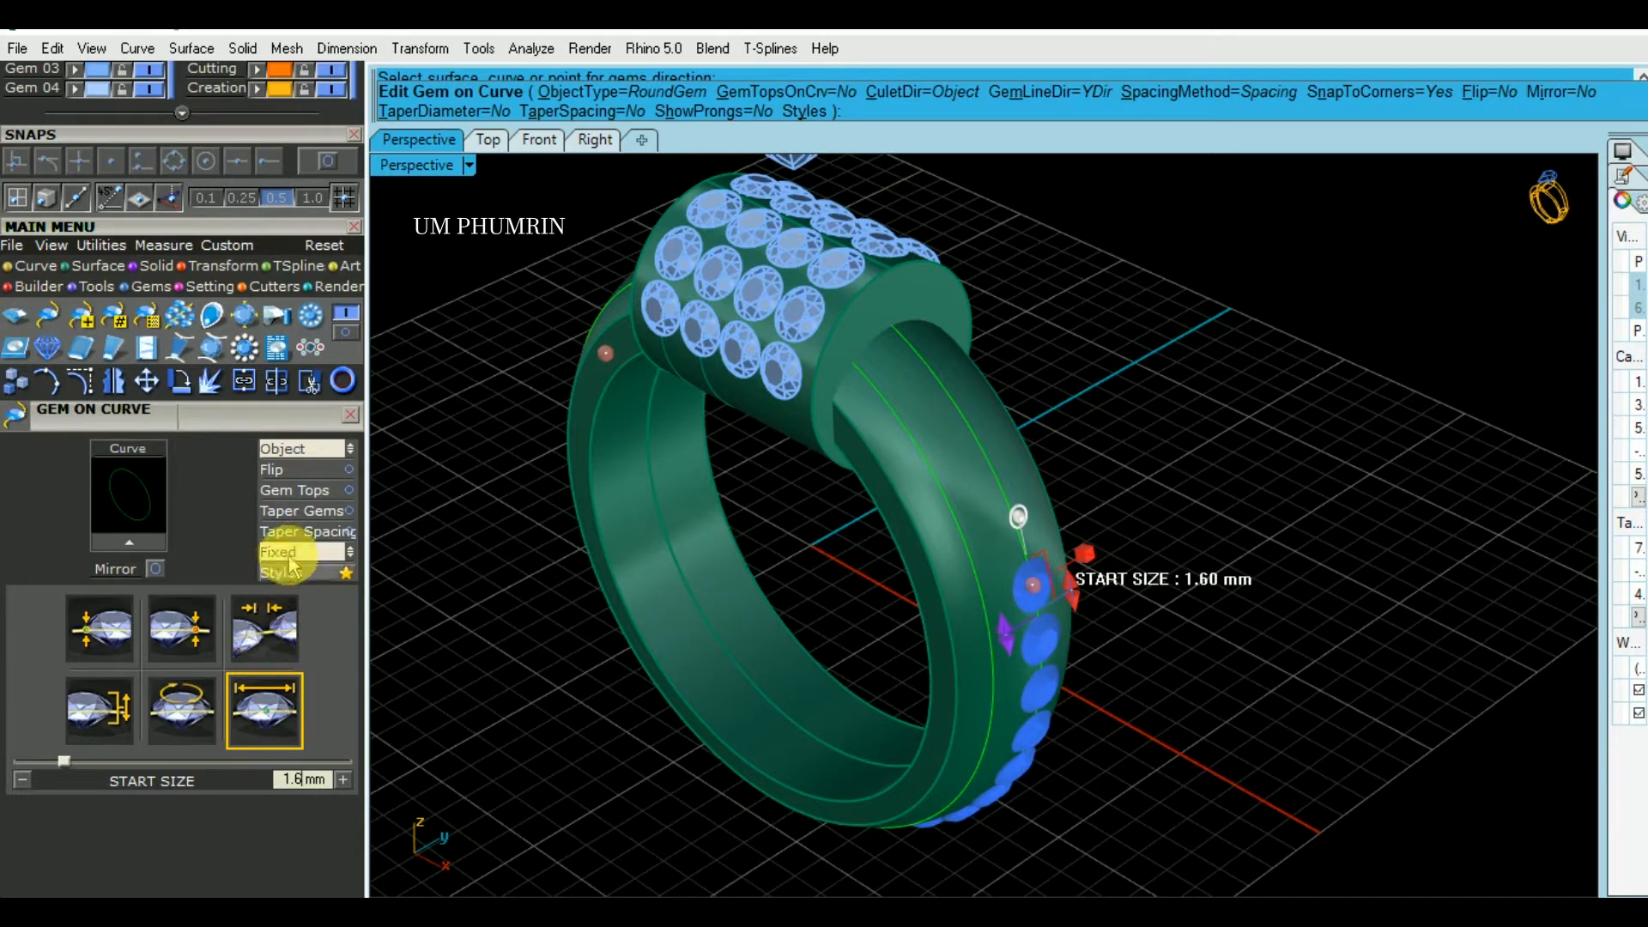
click(315, 558)
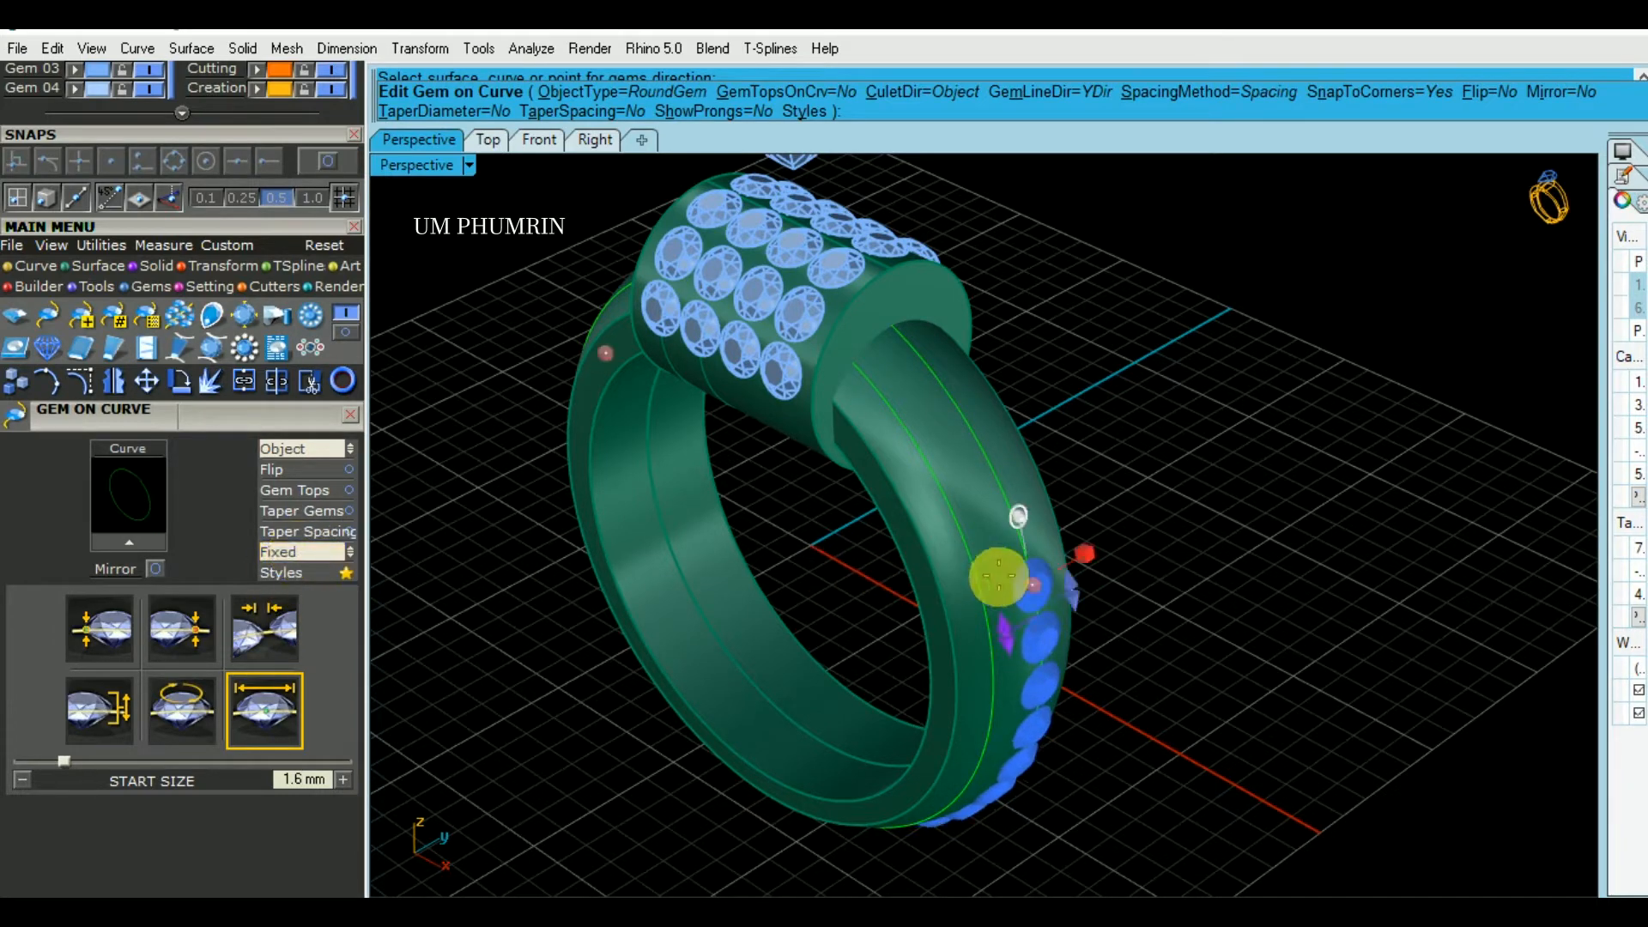
drag(1037, 586, 1020, 640)
click(300, 560)
click(296, 556)
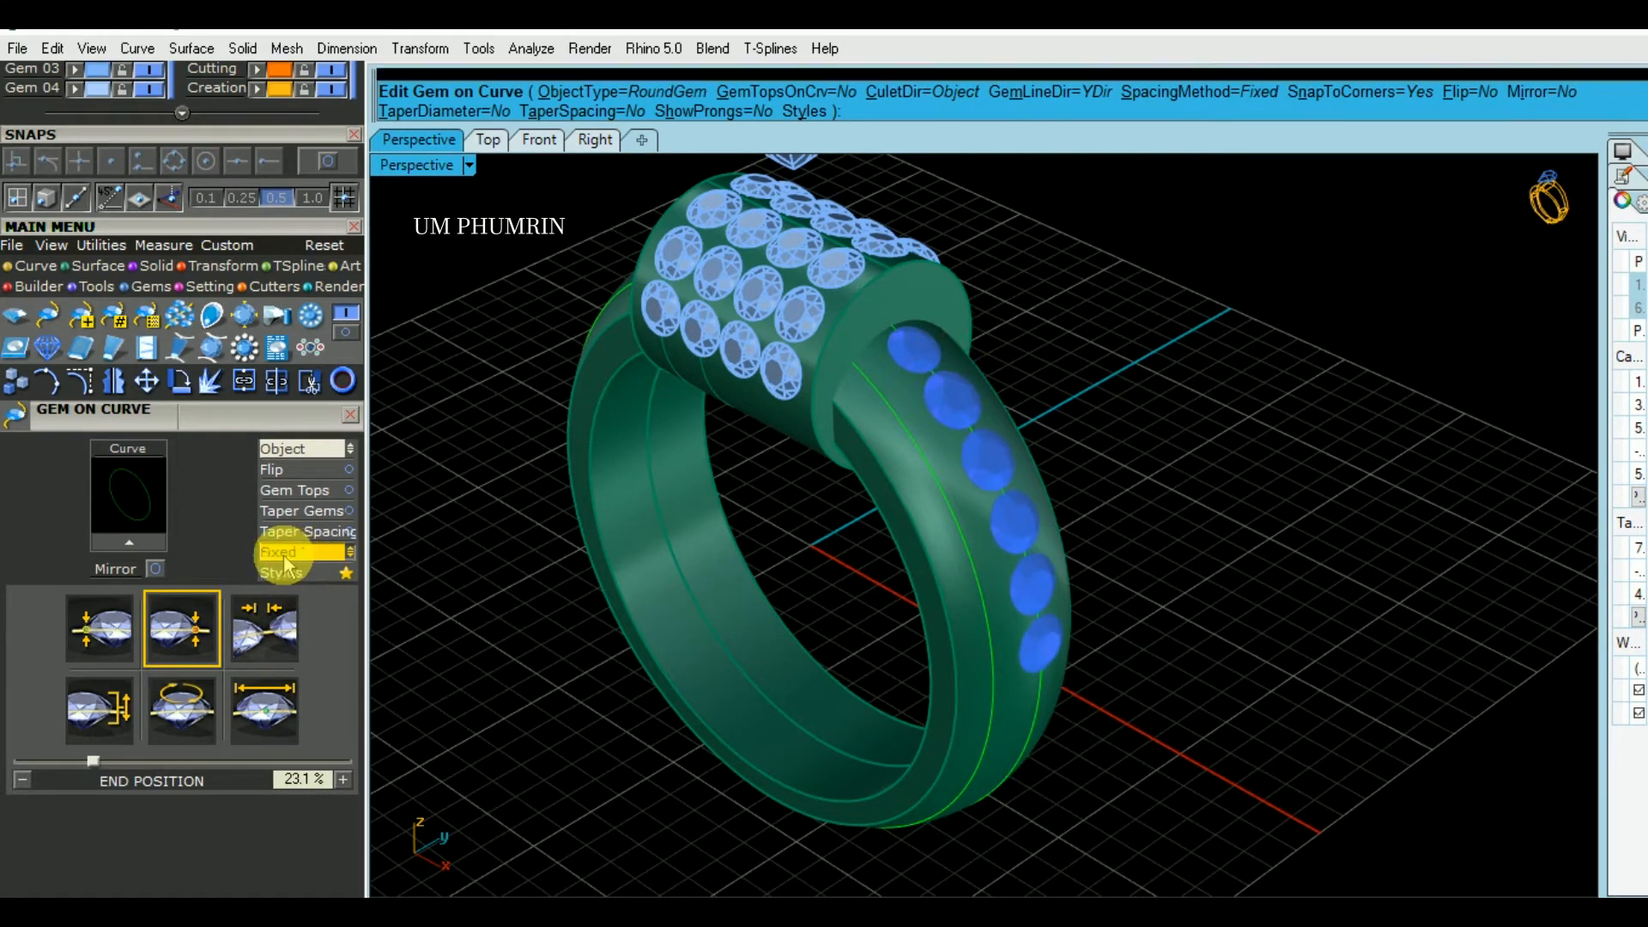
- Place the first gem row's start position at 7.4%, beside the cylinder head, and accept the row
right_drag(1036, 555, 944, 591)
scroll(919, 259, up, 4)
right_drag(920, 259, 964, 368)
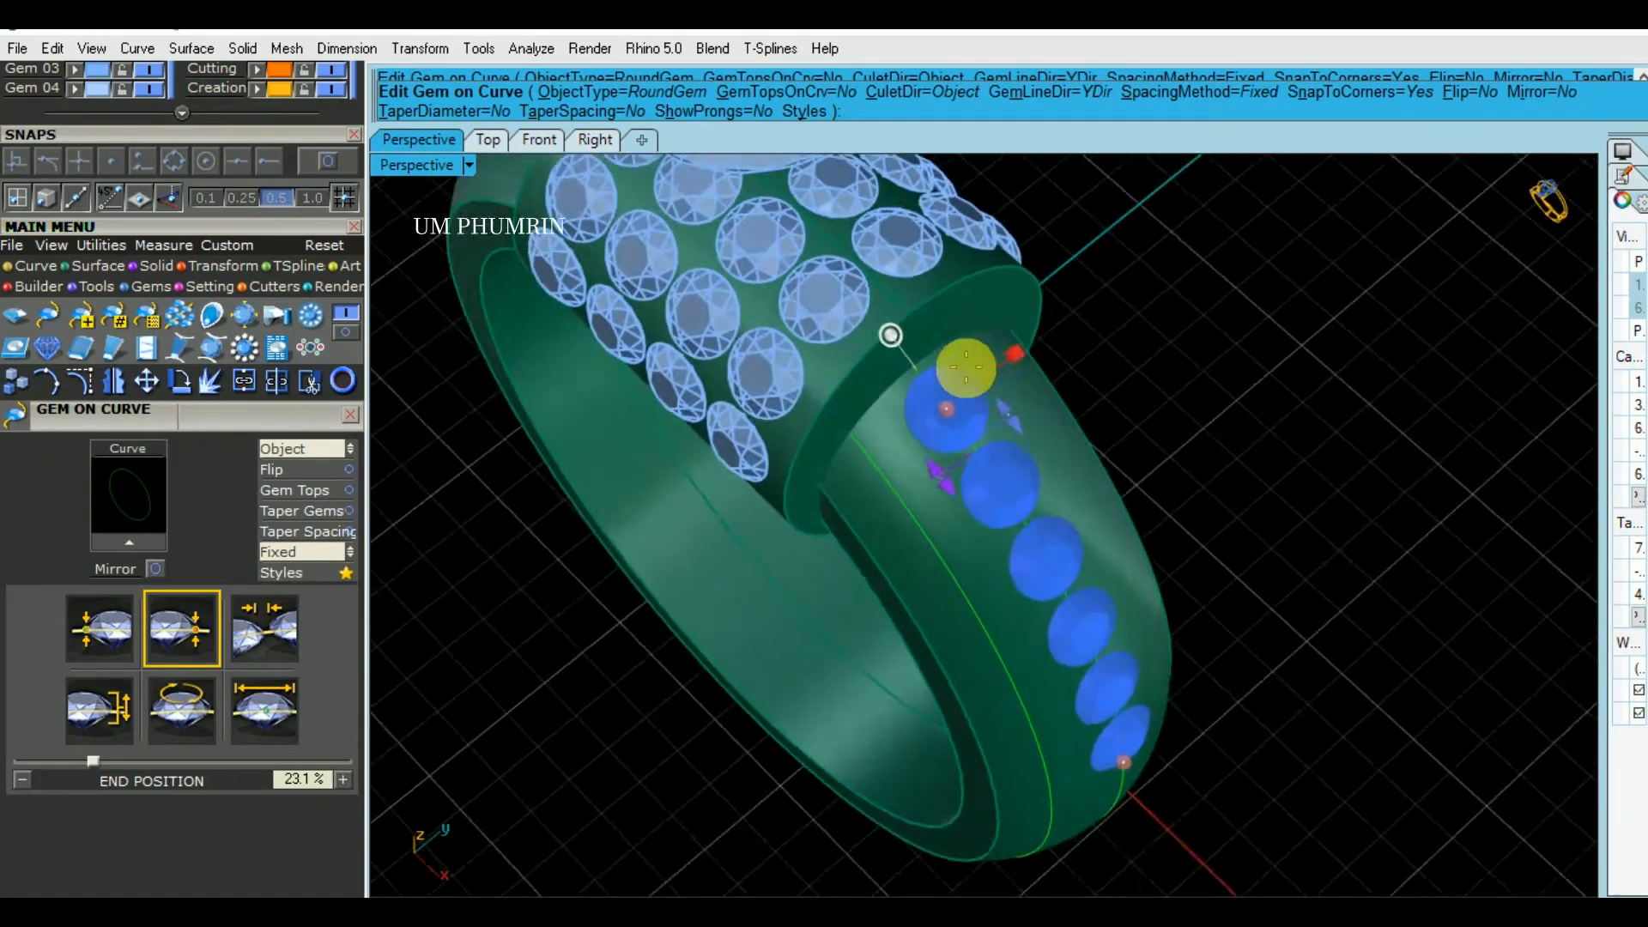
scroll(964, 368, up, 2)
drag(938, 421, 925, 410)
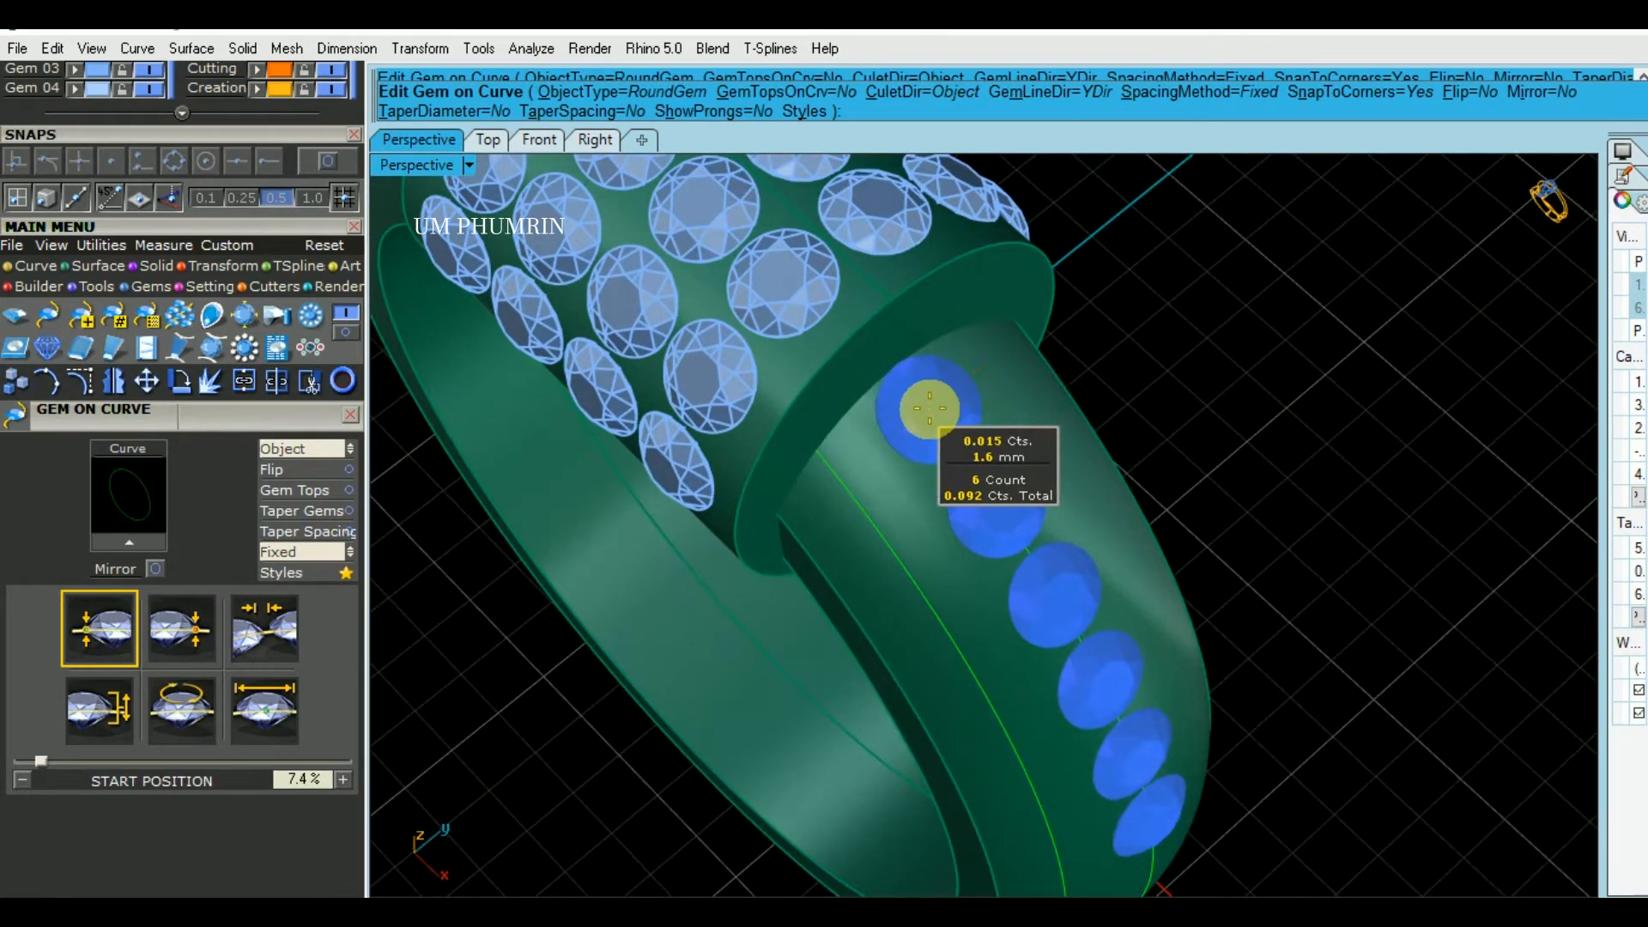
right_drag(1219, 447, 1236, 392)
right_click(1195, 436)
- Start Gem on Curve along the band's other green curve with the gem direction set to Object
click(978, 598)
click(978, 598)
text(gc)
key(Return)
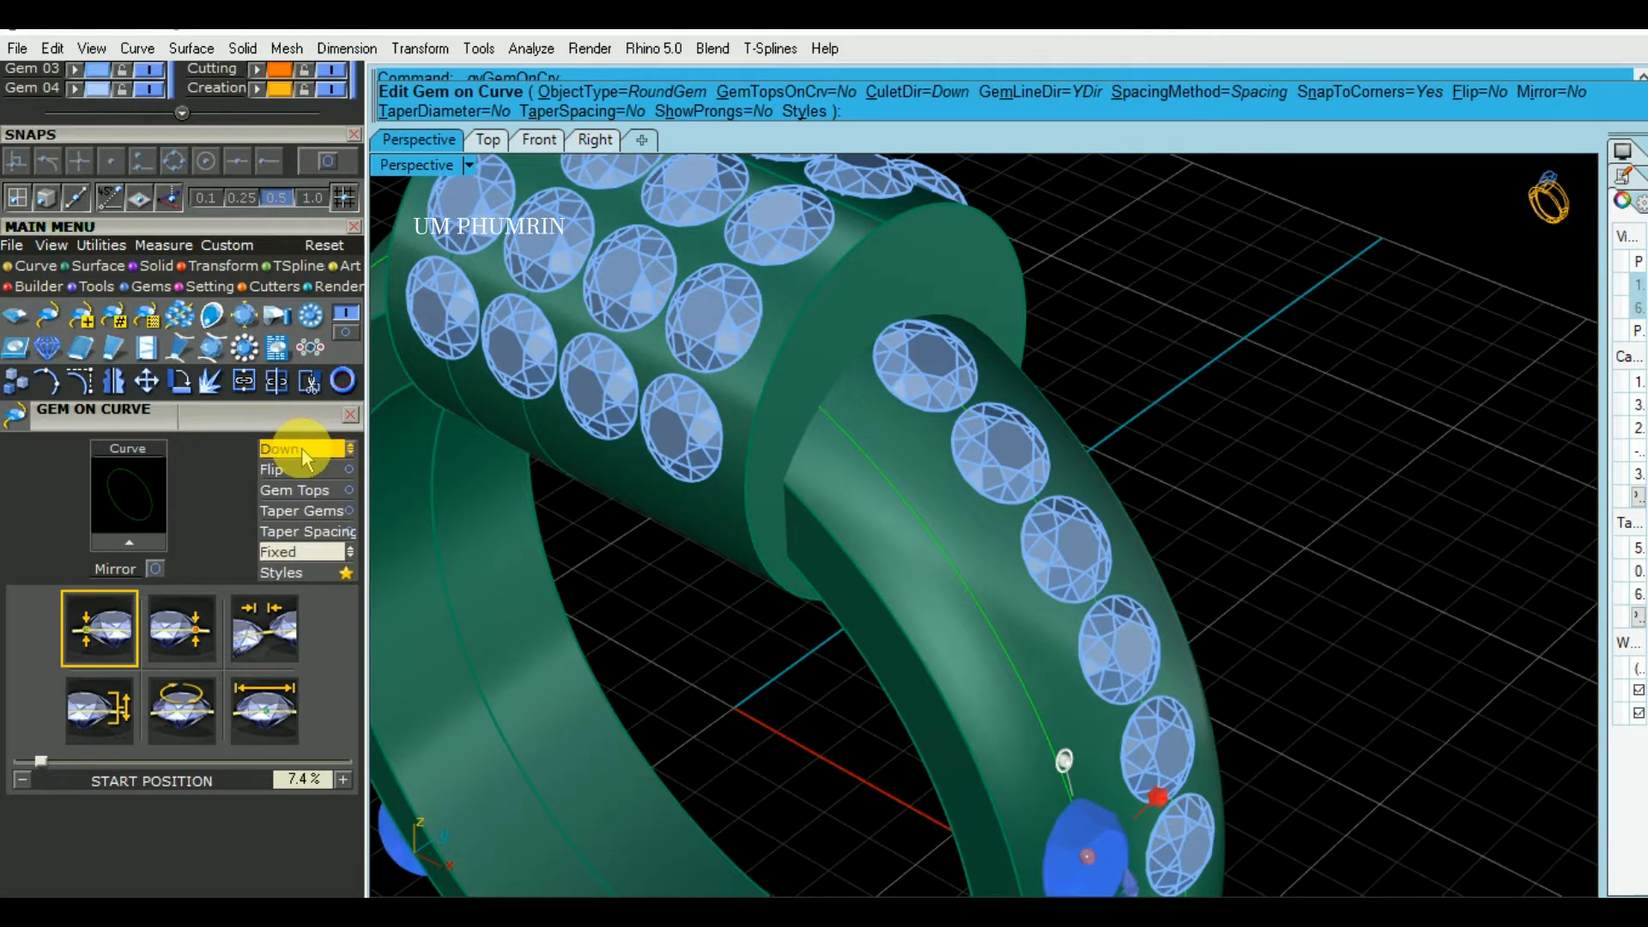
click(301, 446)
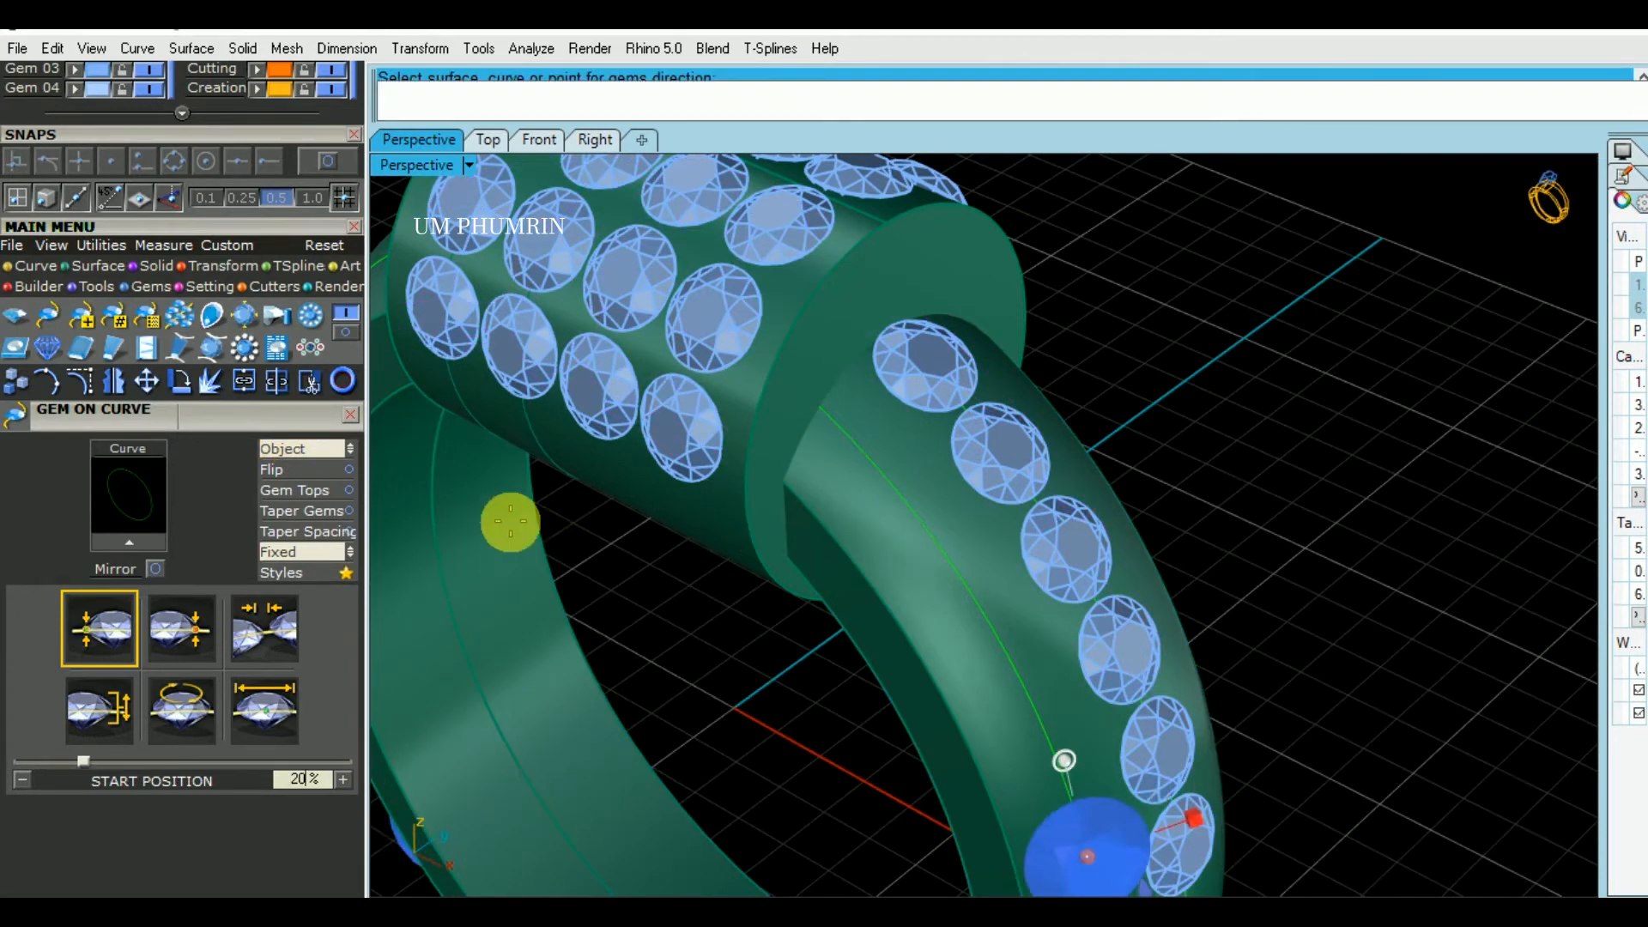
- Set the second gem row's spacing and give its gems a start size of 1.6 mm
click(284, 631)
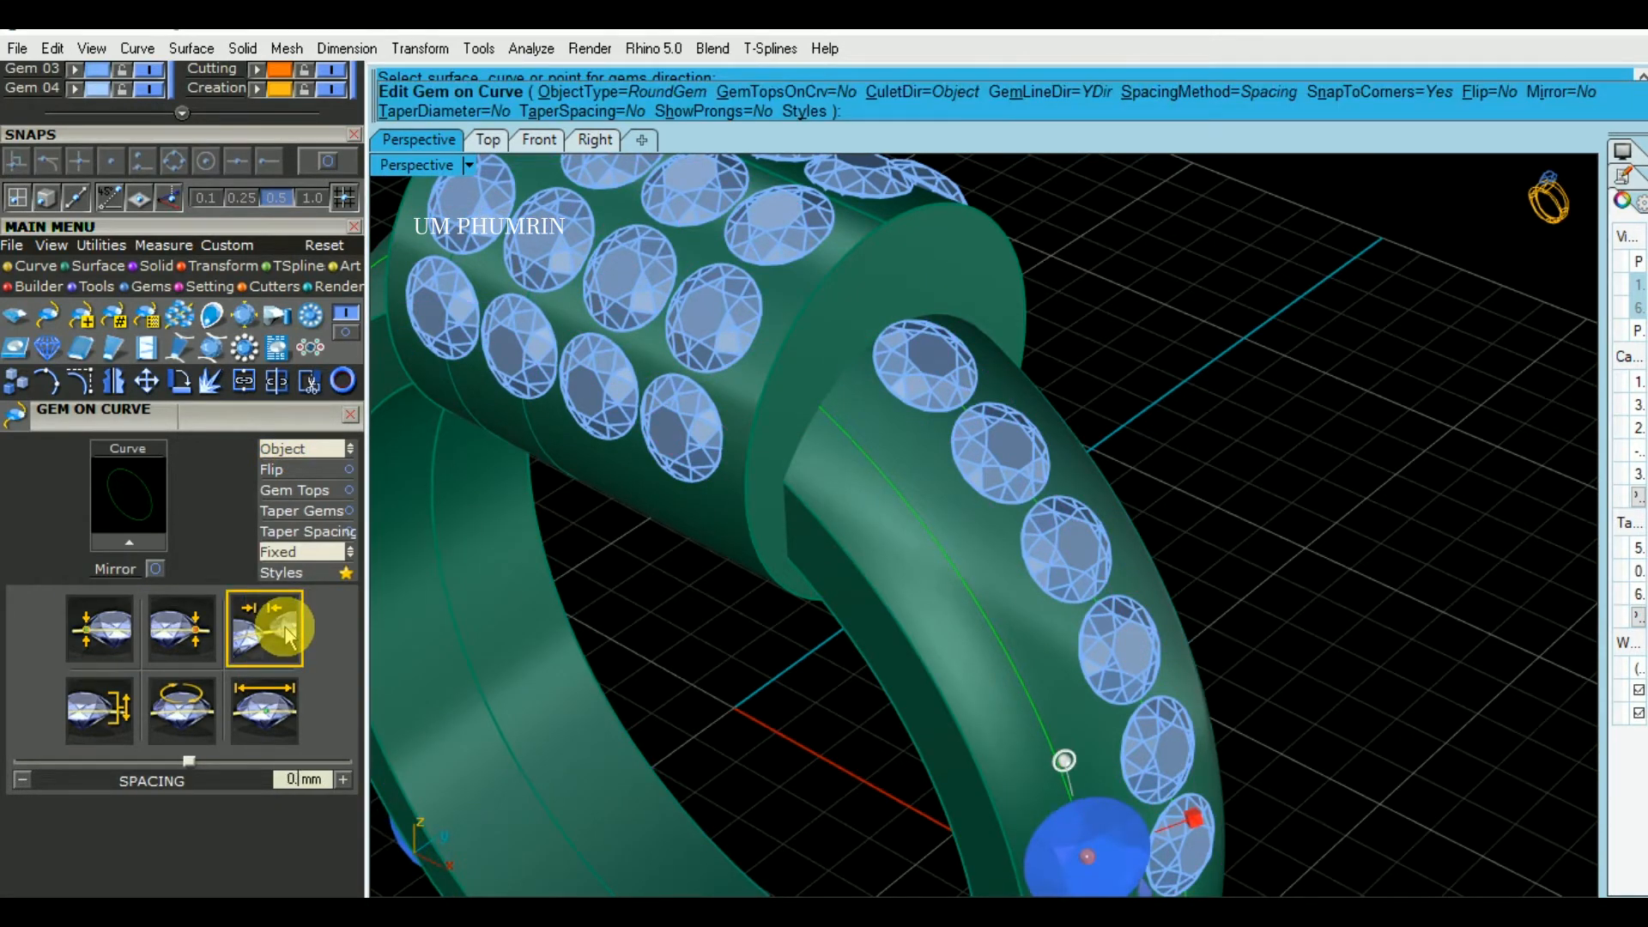
click(289, 711)
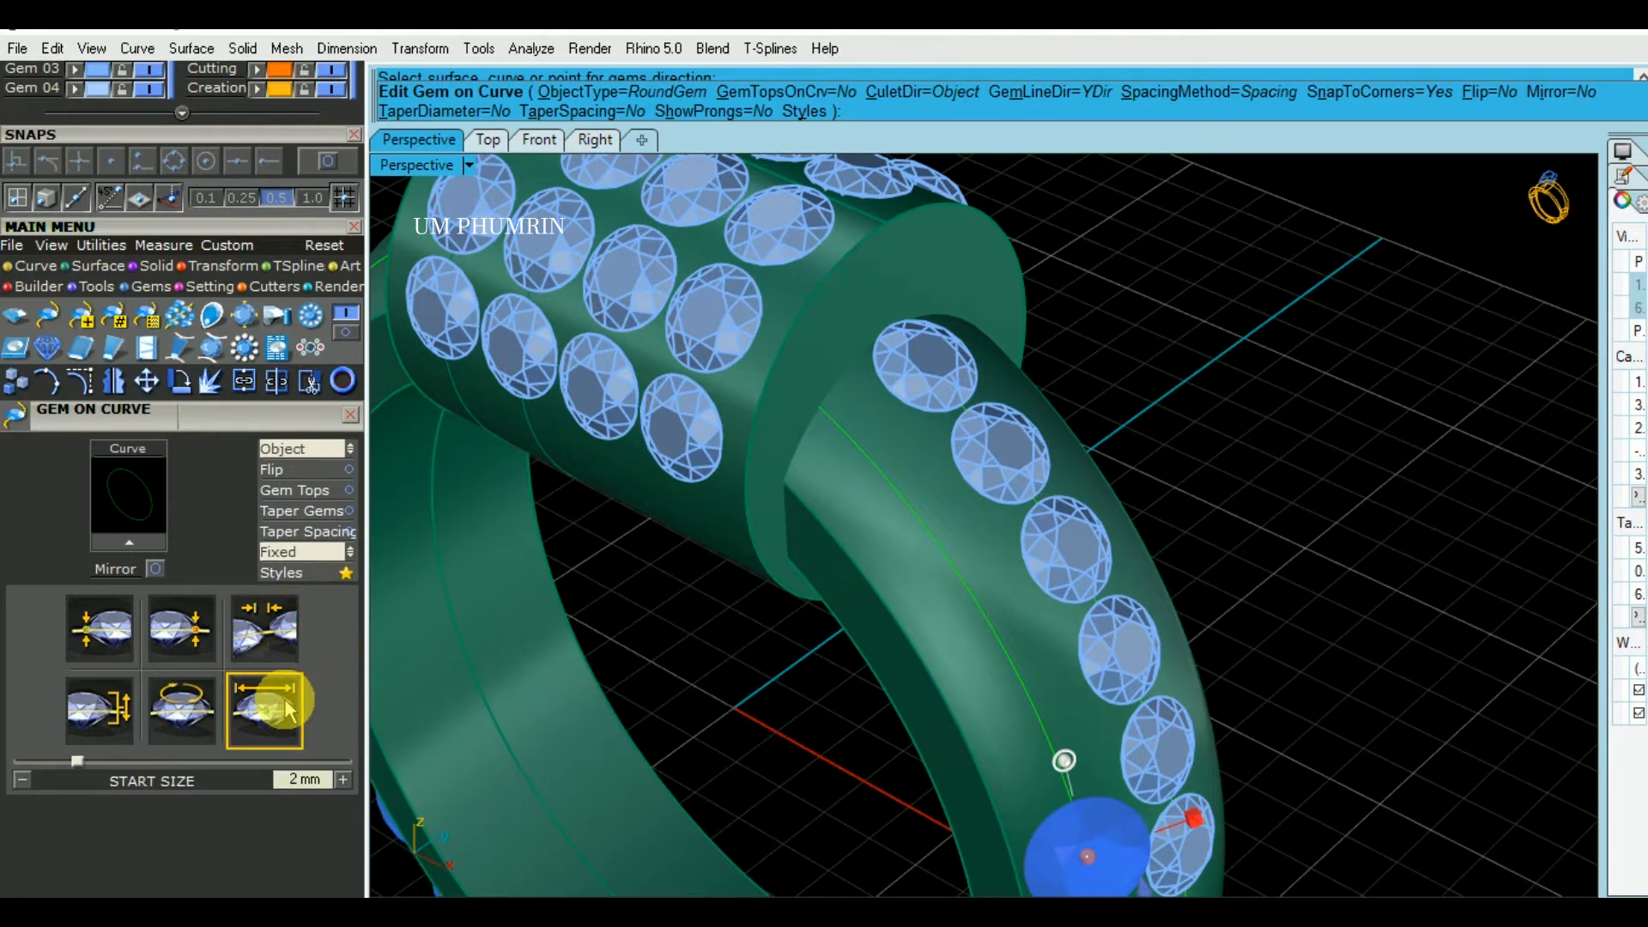
text(1.6)
key(Return)
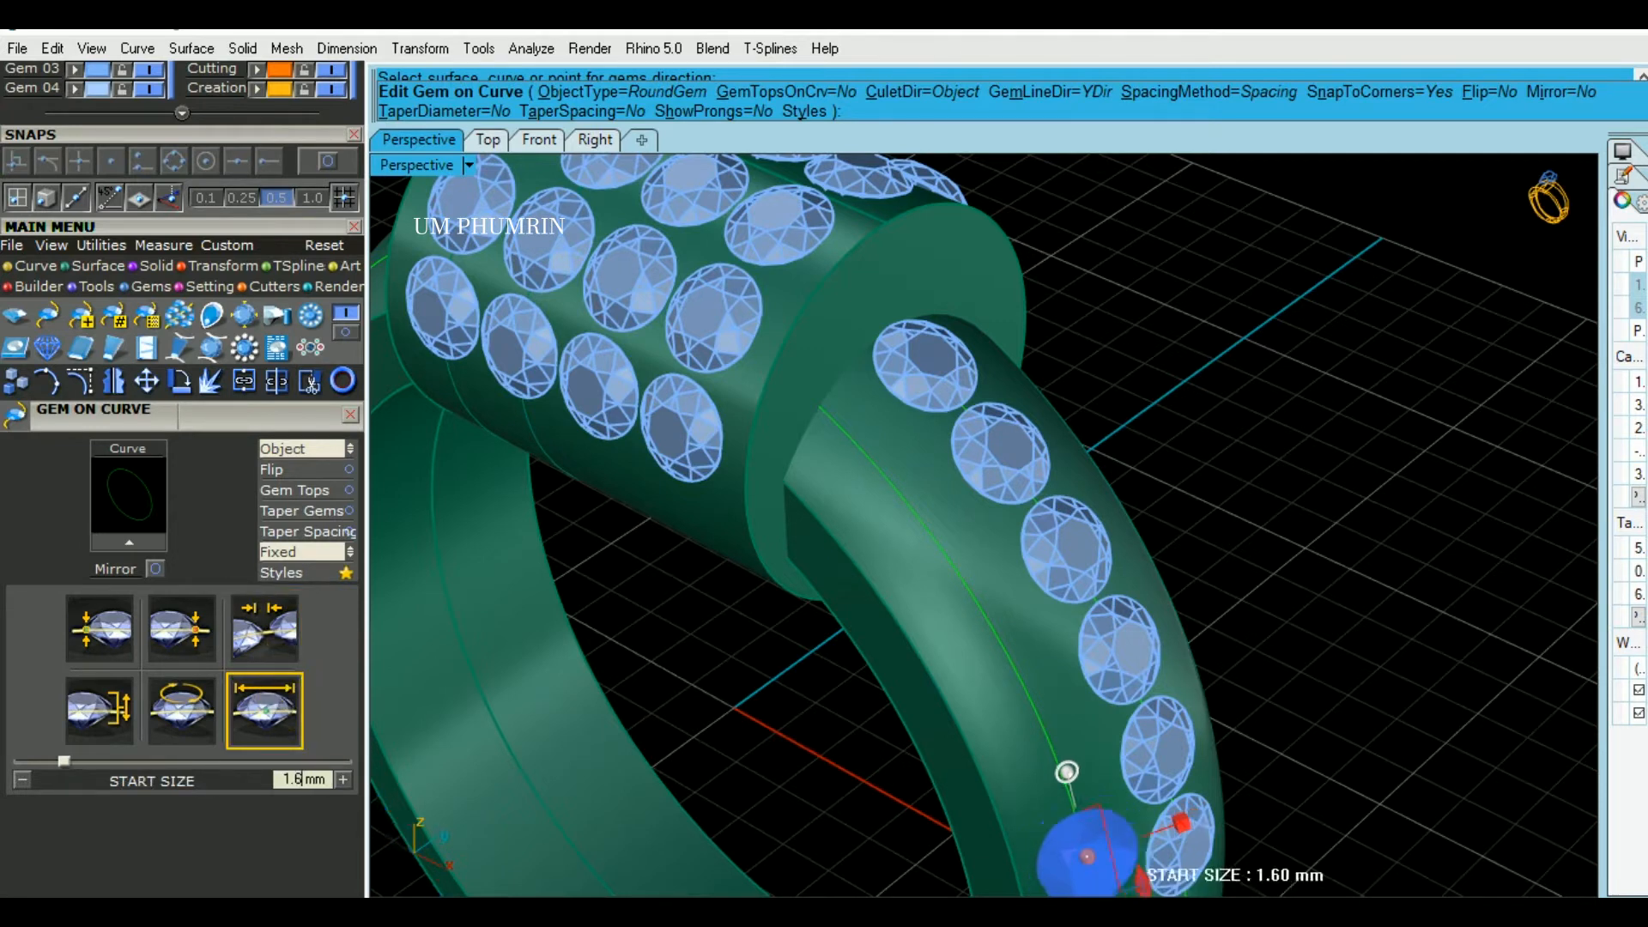
- Set the second row's spacing method to Fixed, with the end position at 26.9% and the start position at 7.8%
click(294, 554)
click(291, 553)
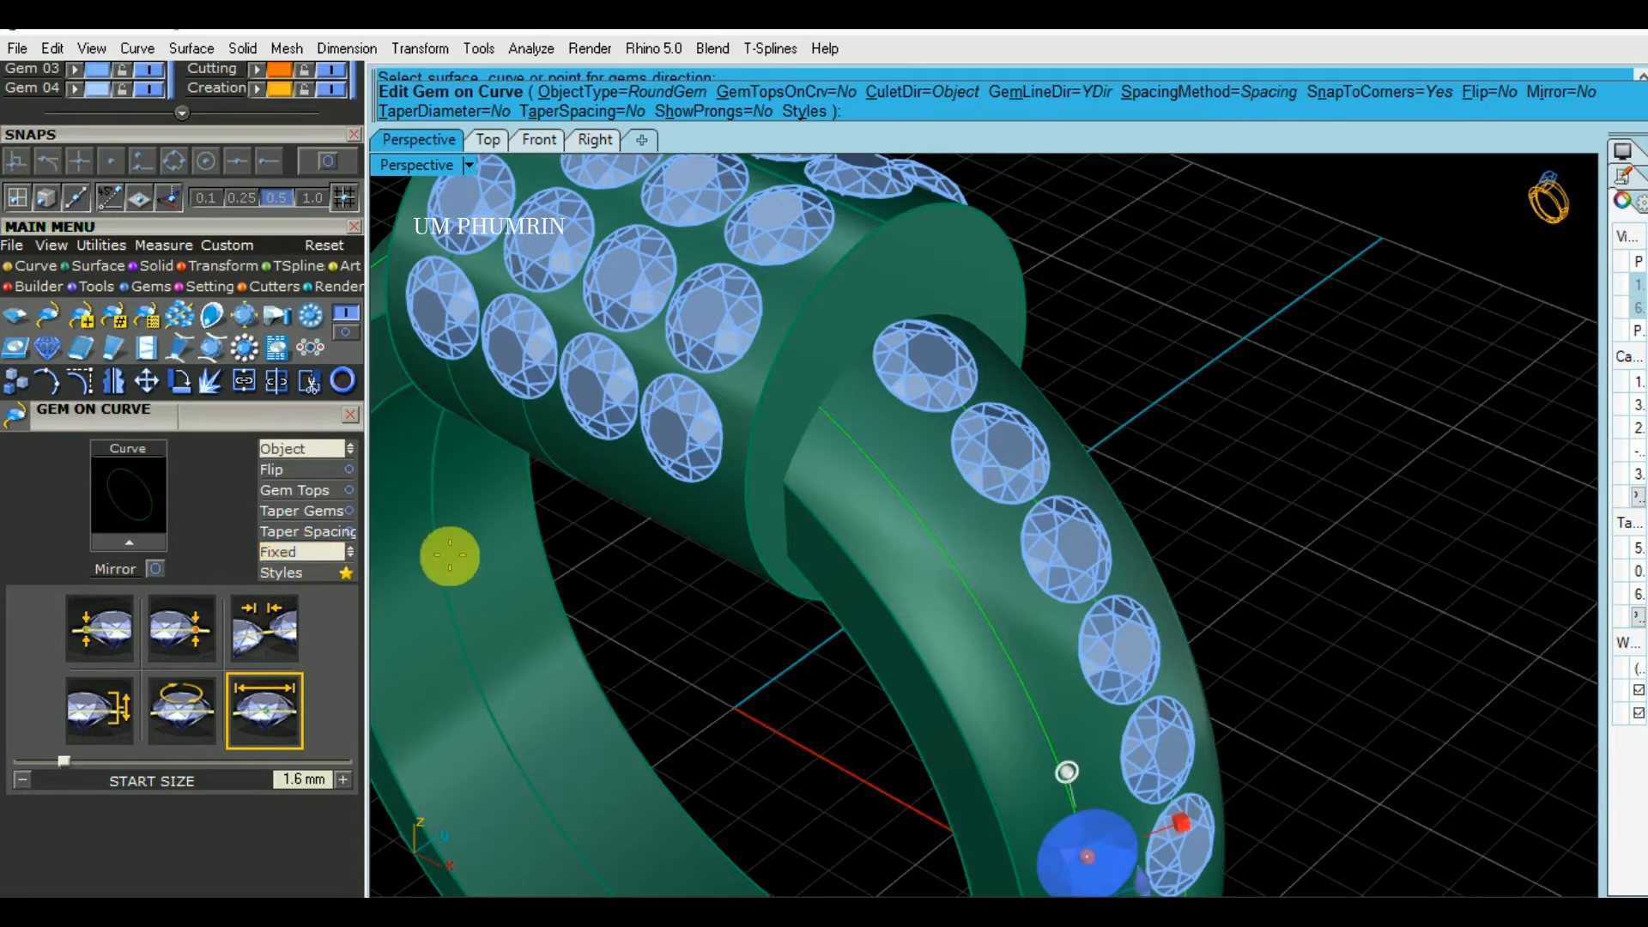
scroll(803, 616, down, 8)
drag(602, 421, 930, 589)
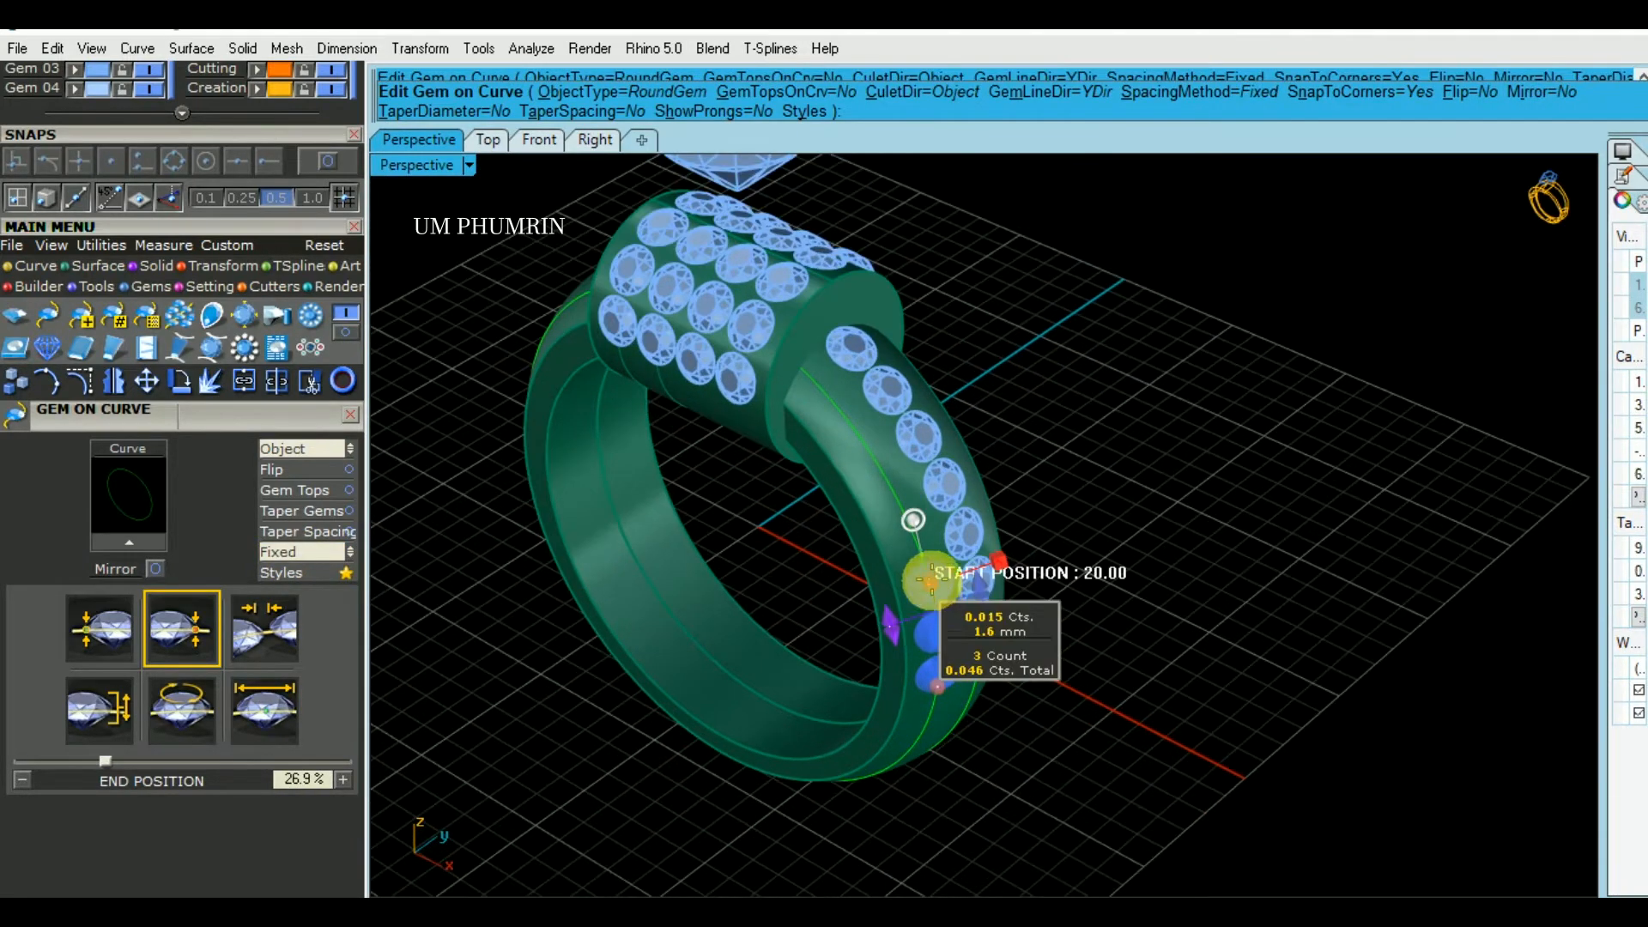
drag(919, 577, 846, 379)
scroll(850, 386, up, 5)
scroll(881, 502, down, 3)
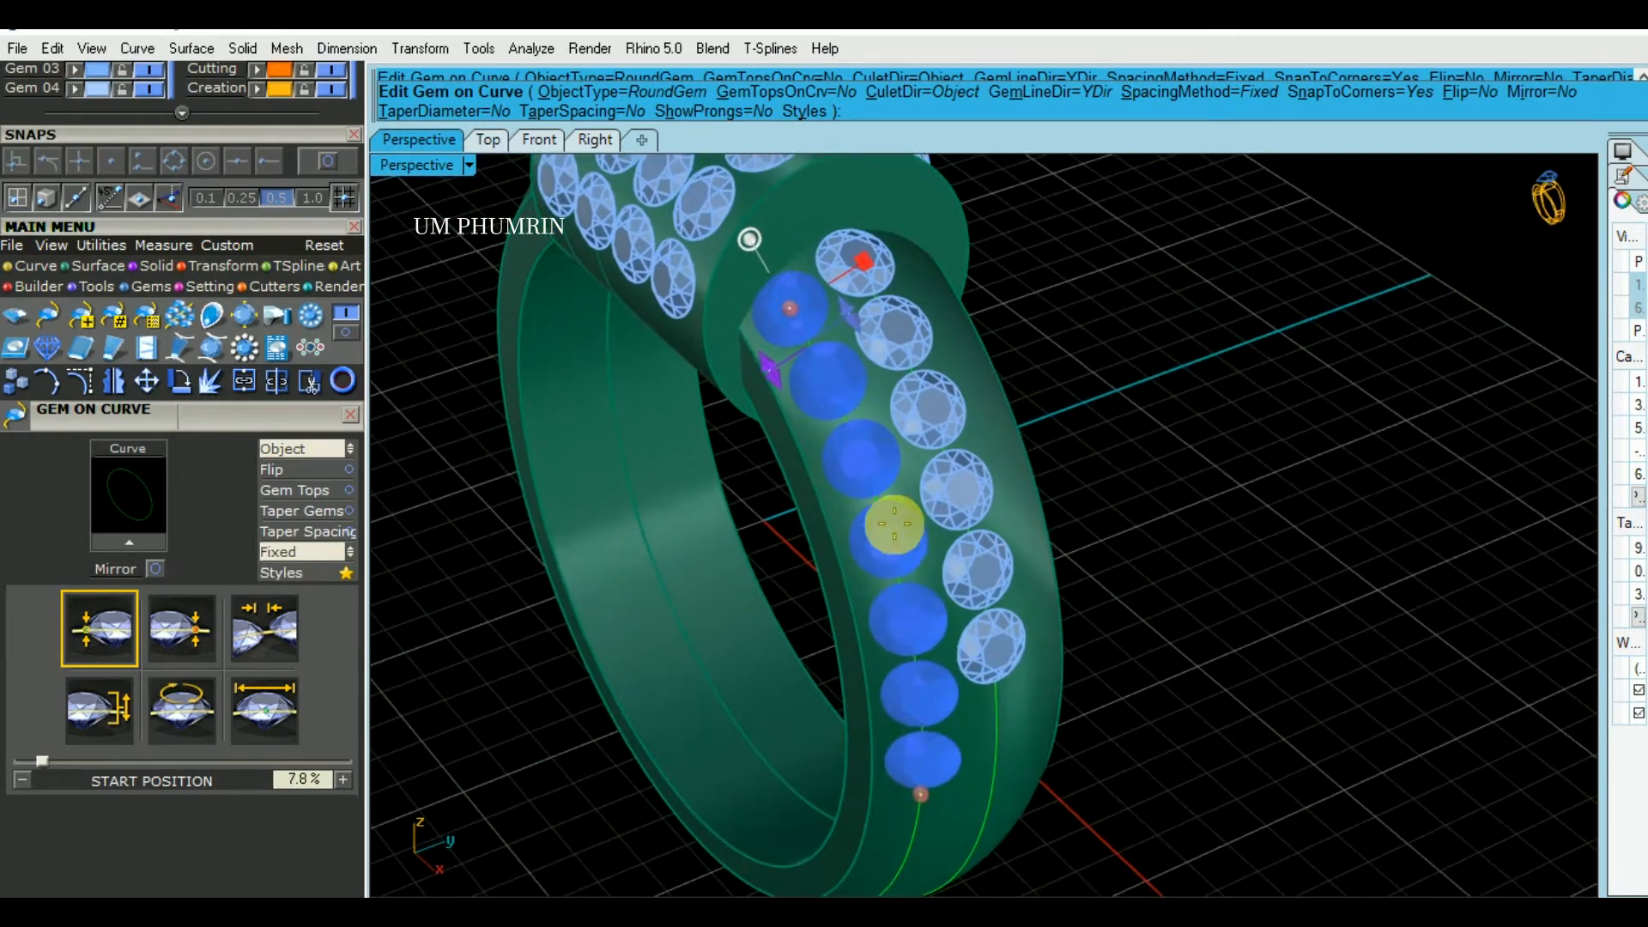
- Shorten the second gem row to an end position of 20.3%
scroll(918, 585, up, 5)
scroll(952, 714, down, 2)
scroll(950, 706, down, 2)
drag(938, 784, 927, 633)
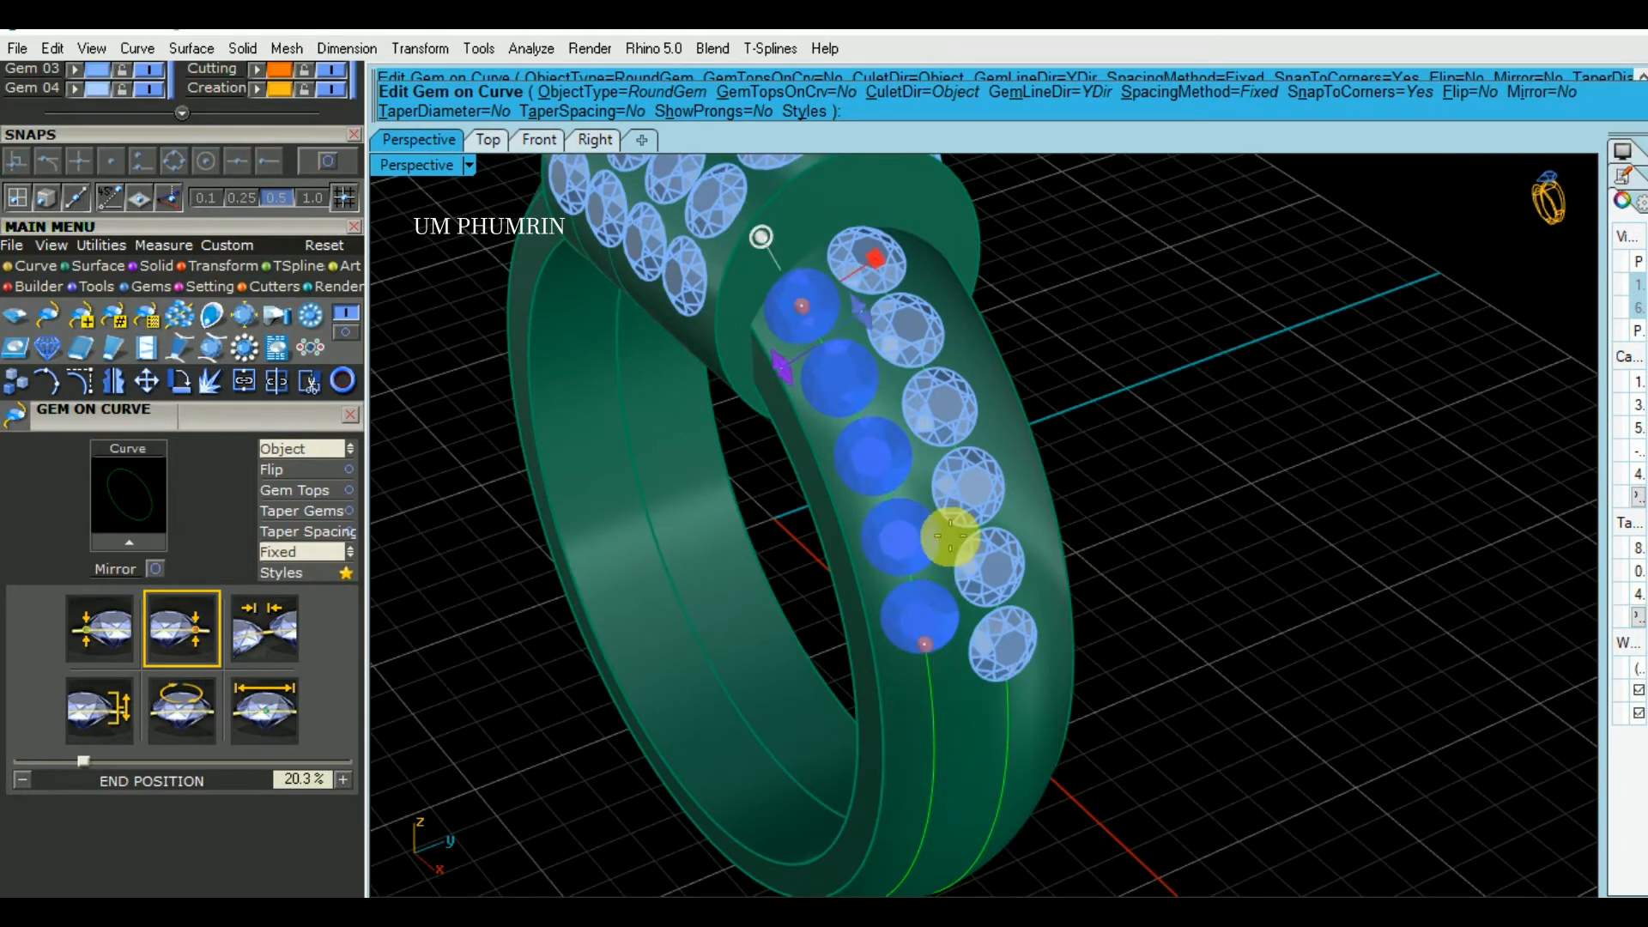
- Shift the second row's start position to 8.6% so its gems nest beside the first row
right_drag(949, 537, 966, 567)
scroll(816, 294, up, 2)
right_drag(835, 322, 823, 357)
scroll(779, 348, up, 2)
drag(777, 347, 814, 378)
right_drag(813, 378, 883, 554)
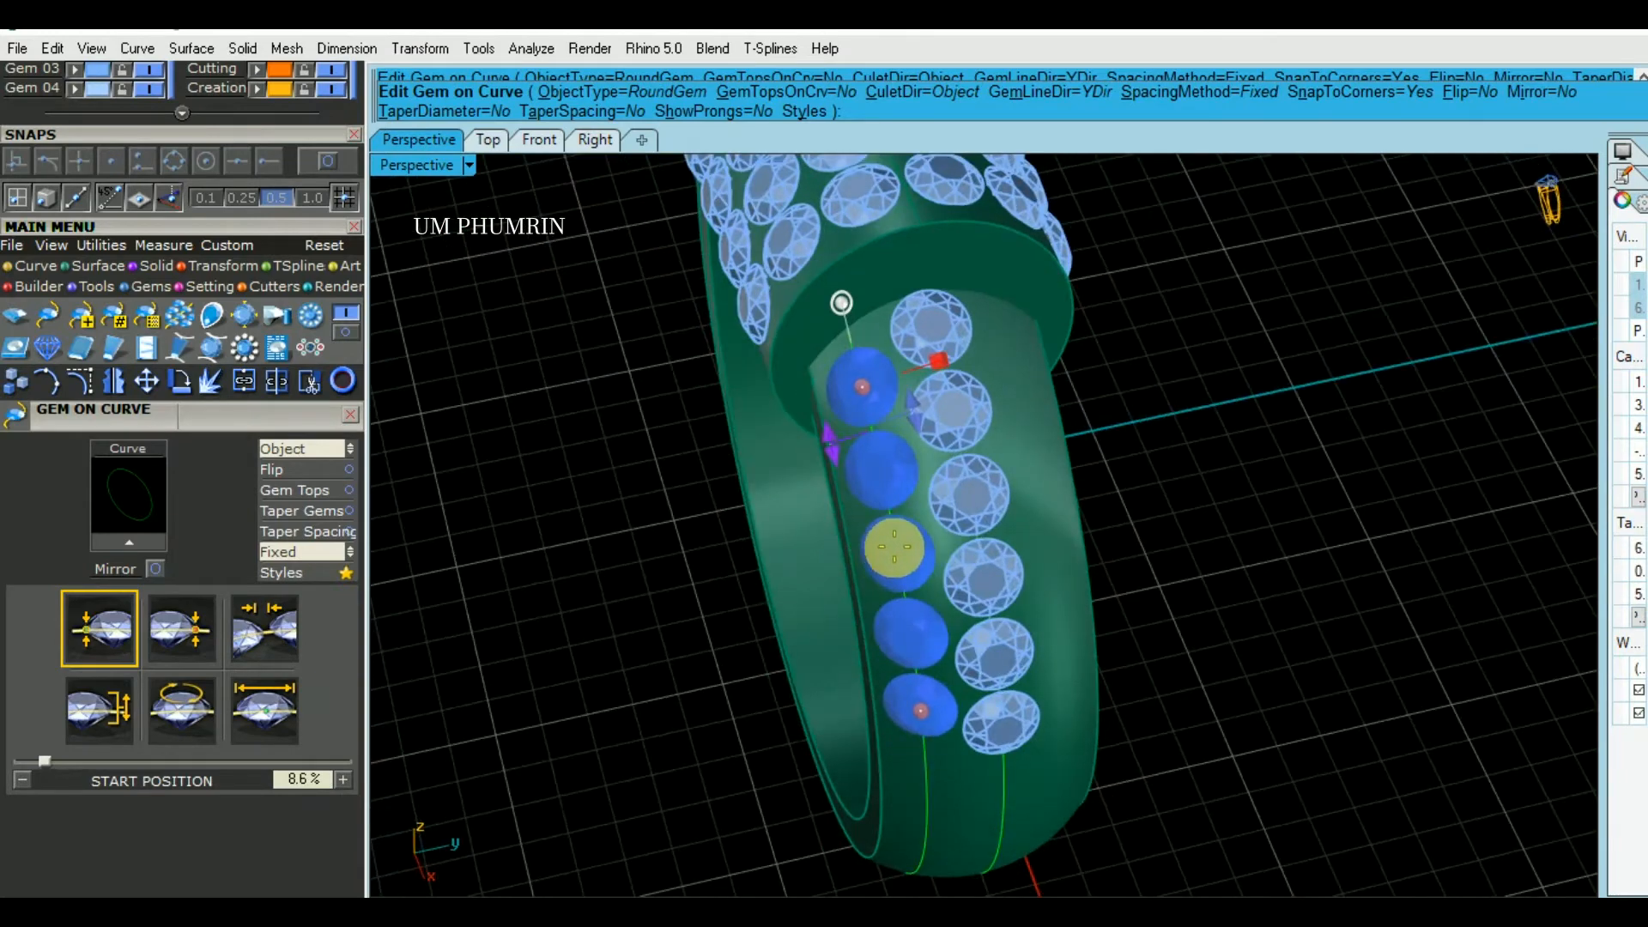
scroll(886, 541, up, 3)
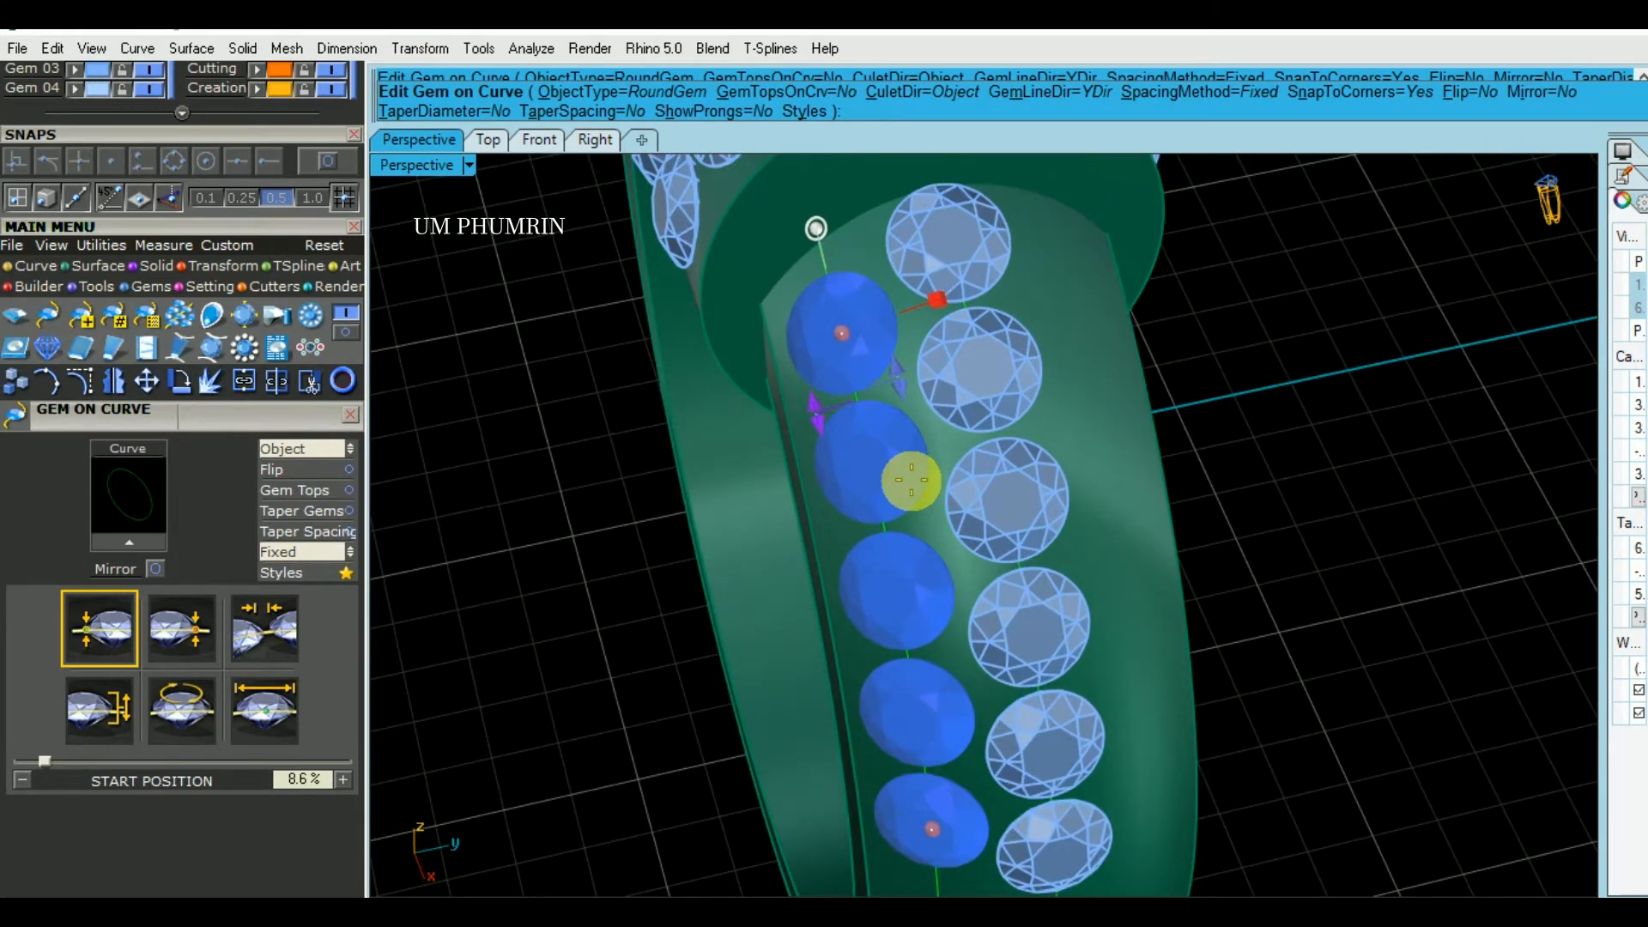
- Accept the second gem row on the band's shoulder and delete all of its gems
right_drag(911, 480, 1004, 476)
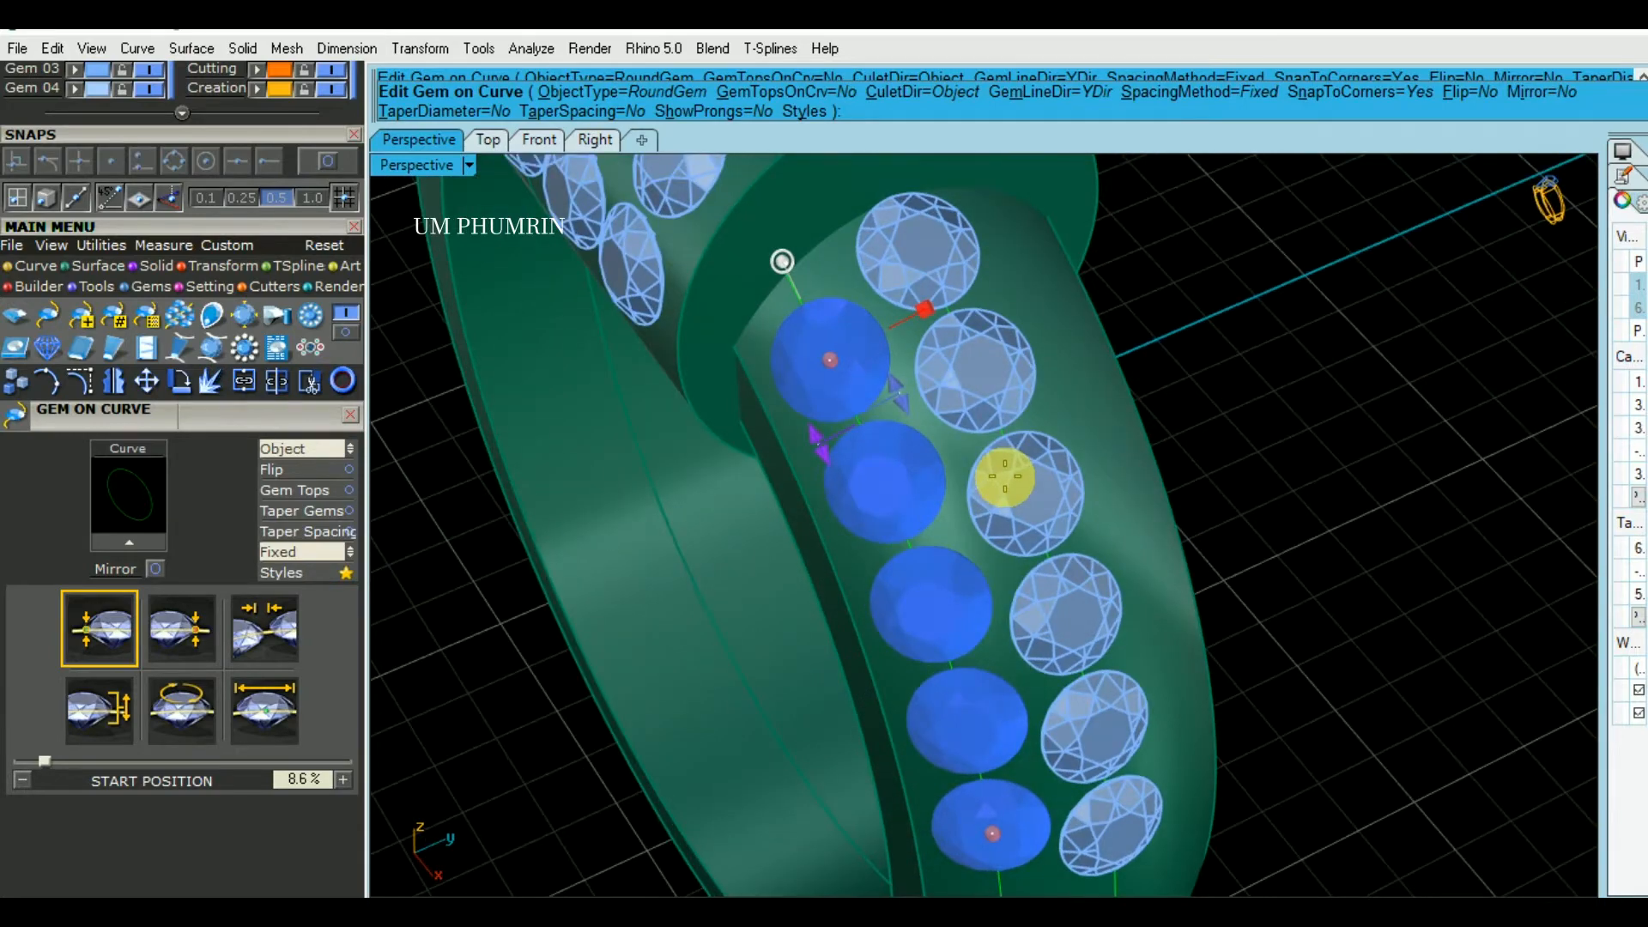
right_click(1004, 477)
scroll(944, 486, down, 5)
right_drag(963, 486, 947, 515)
scroll(930, 507, up, 5)
click(930, 507)
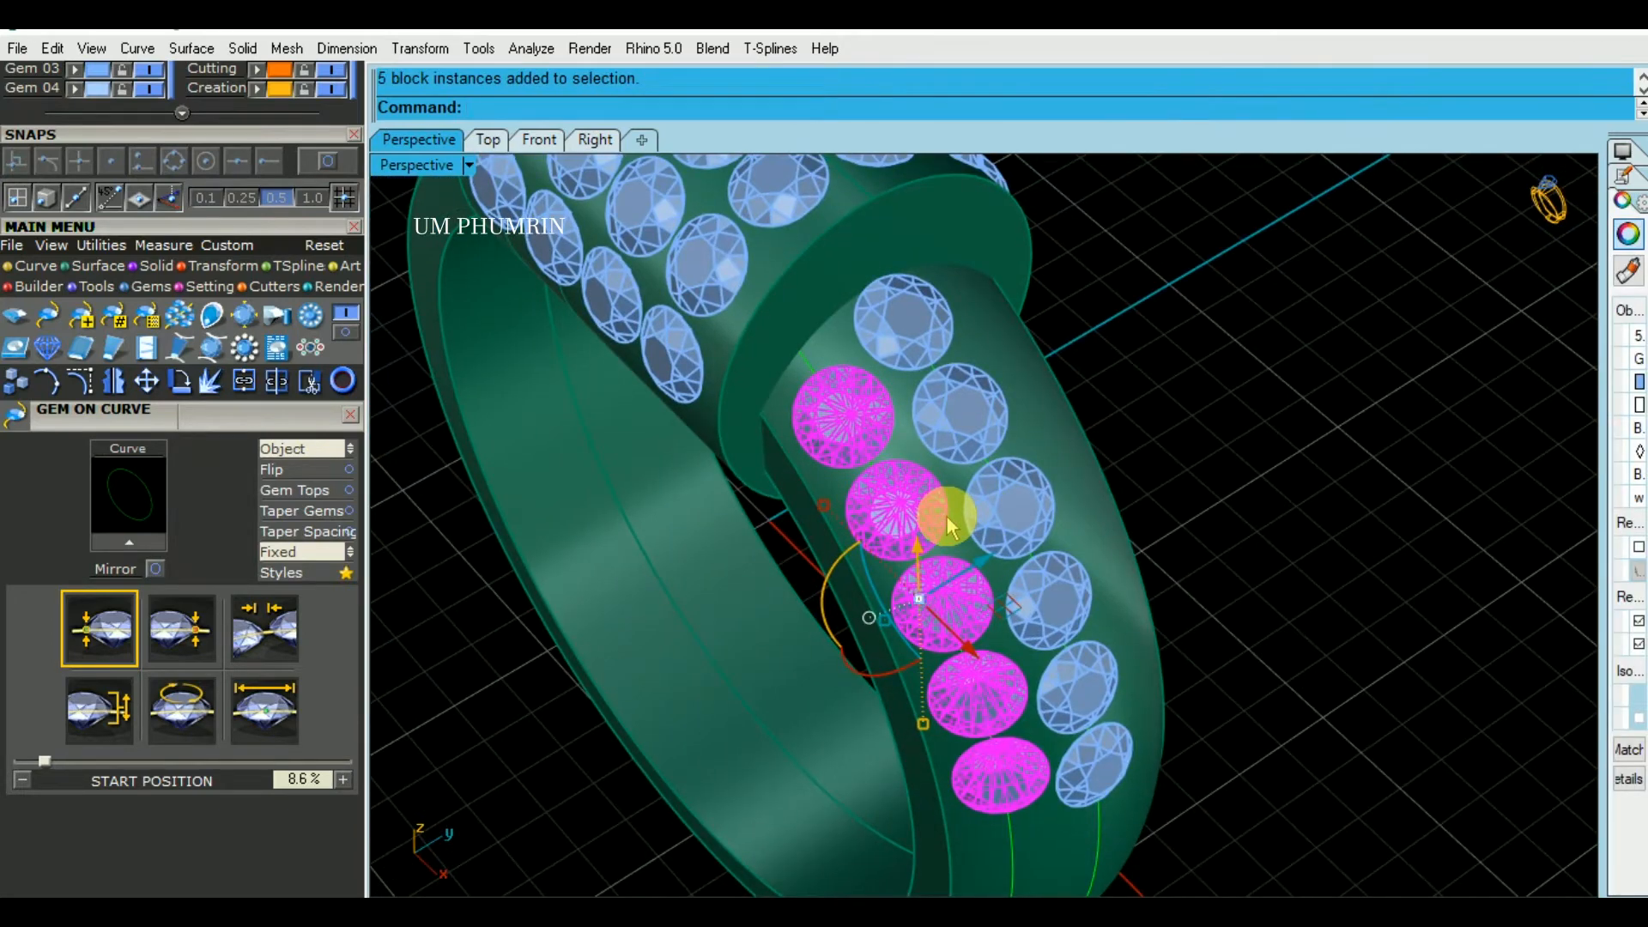
right_drag(955, 525, 963, 486)
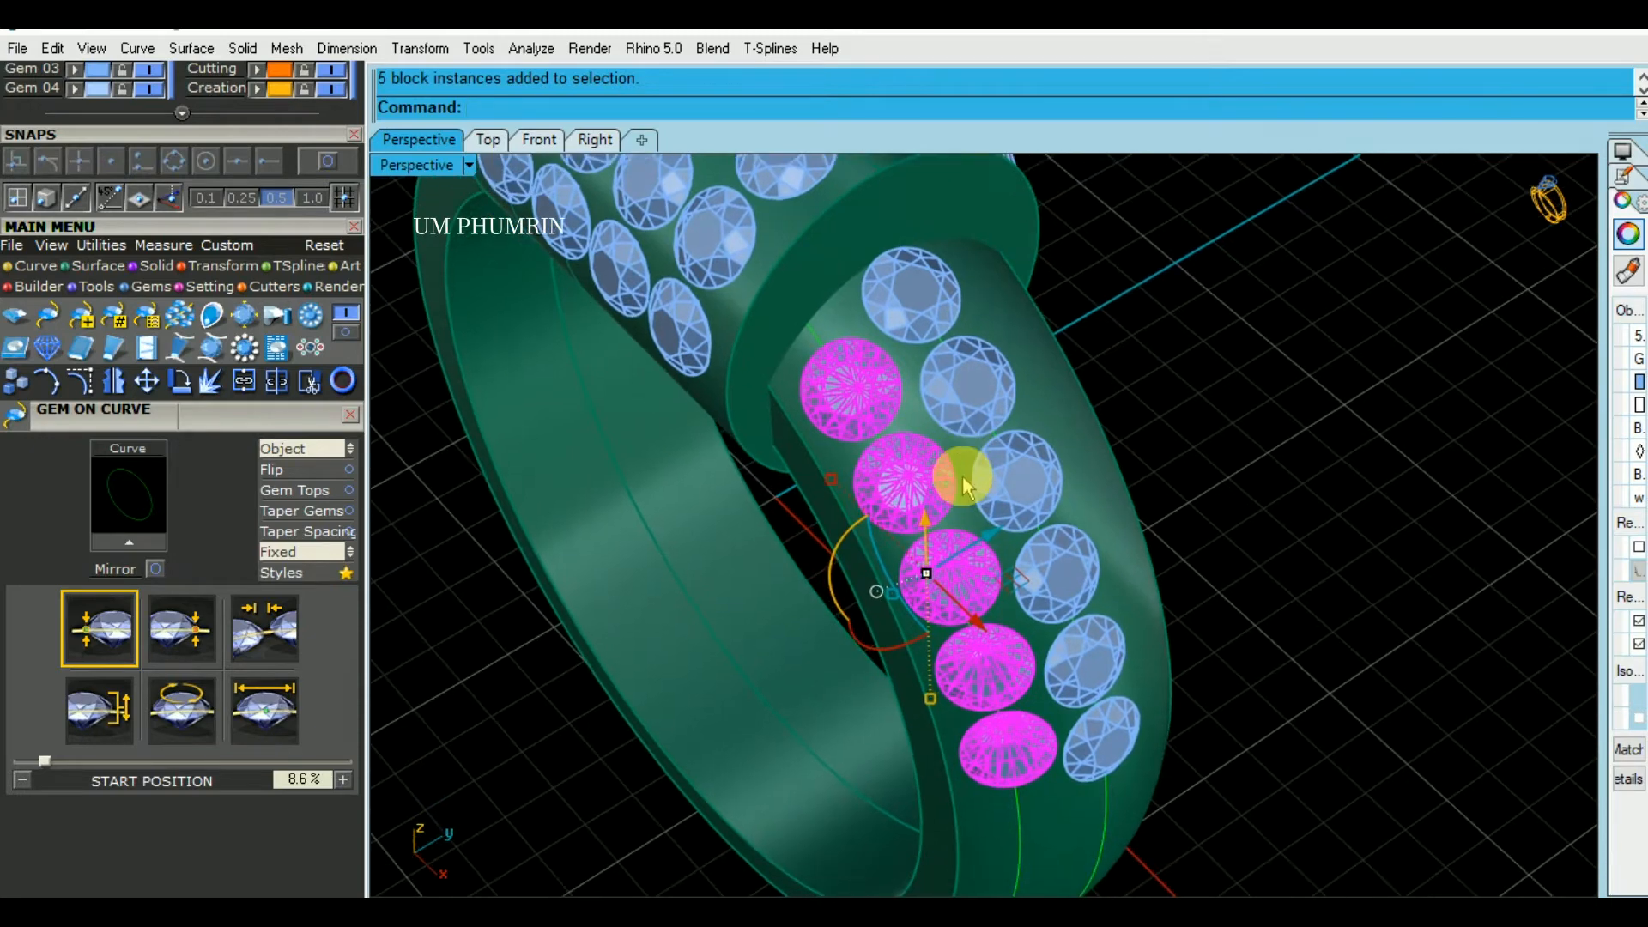
text(d: De)
key(Return)
- Place one 1.6 mm gem on the band surface, nested beside the first two gems of the existing row
right_drag(950, 471, 967, 467)
text(gs)
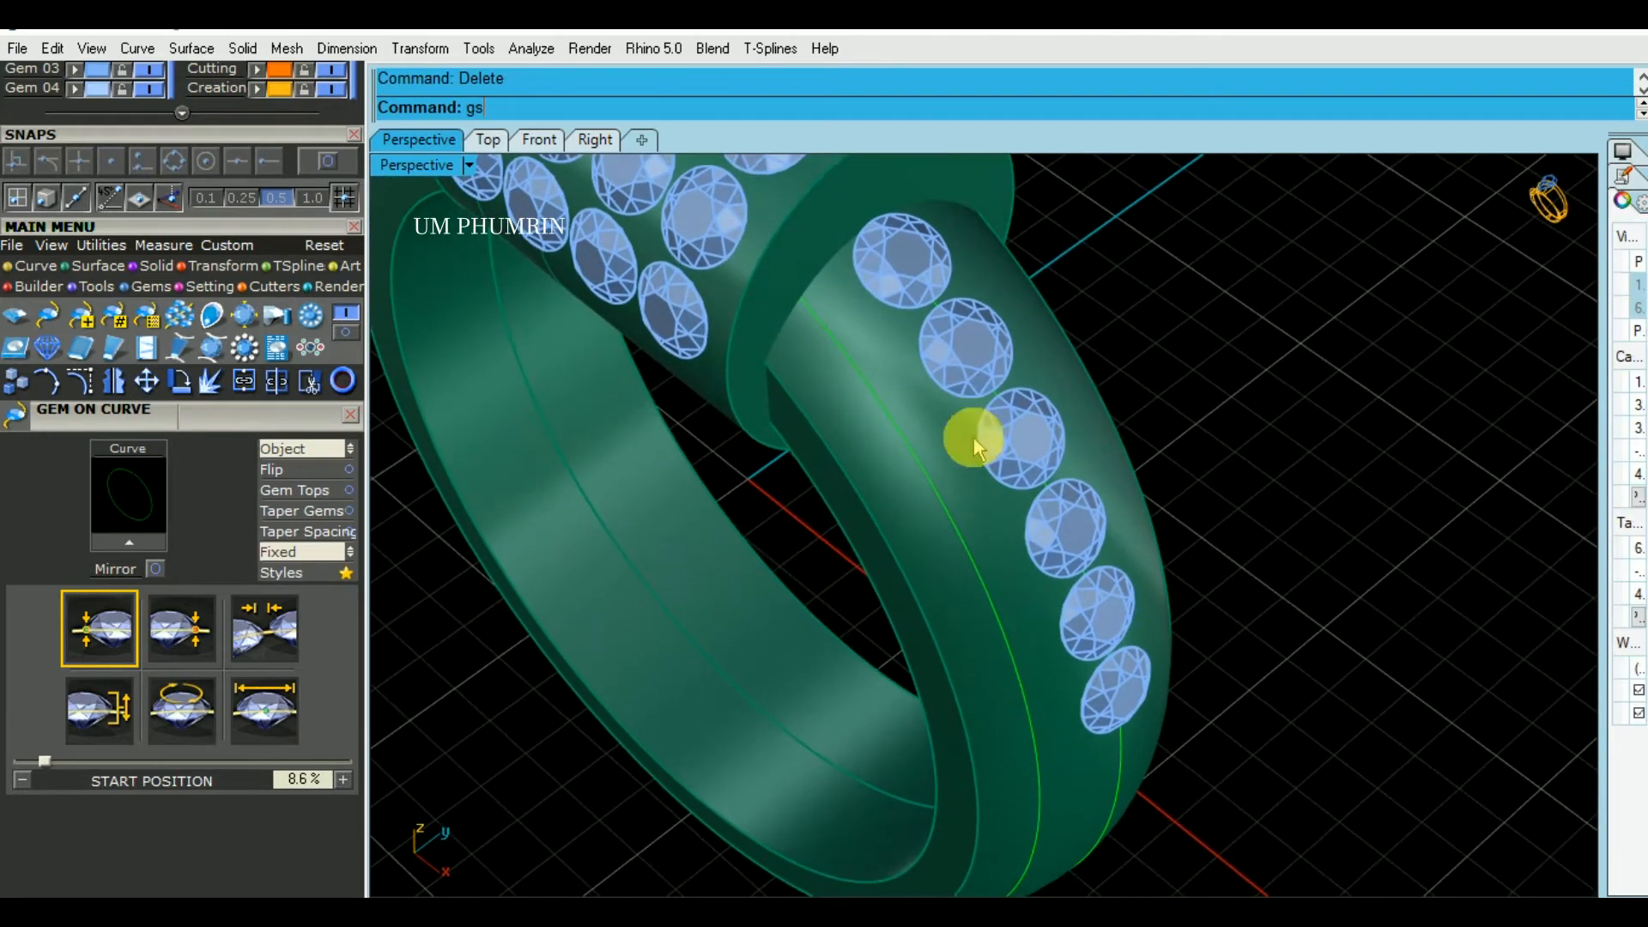
key(Return)
scroll(884, 374, up, 3)
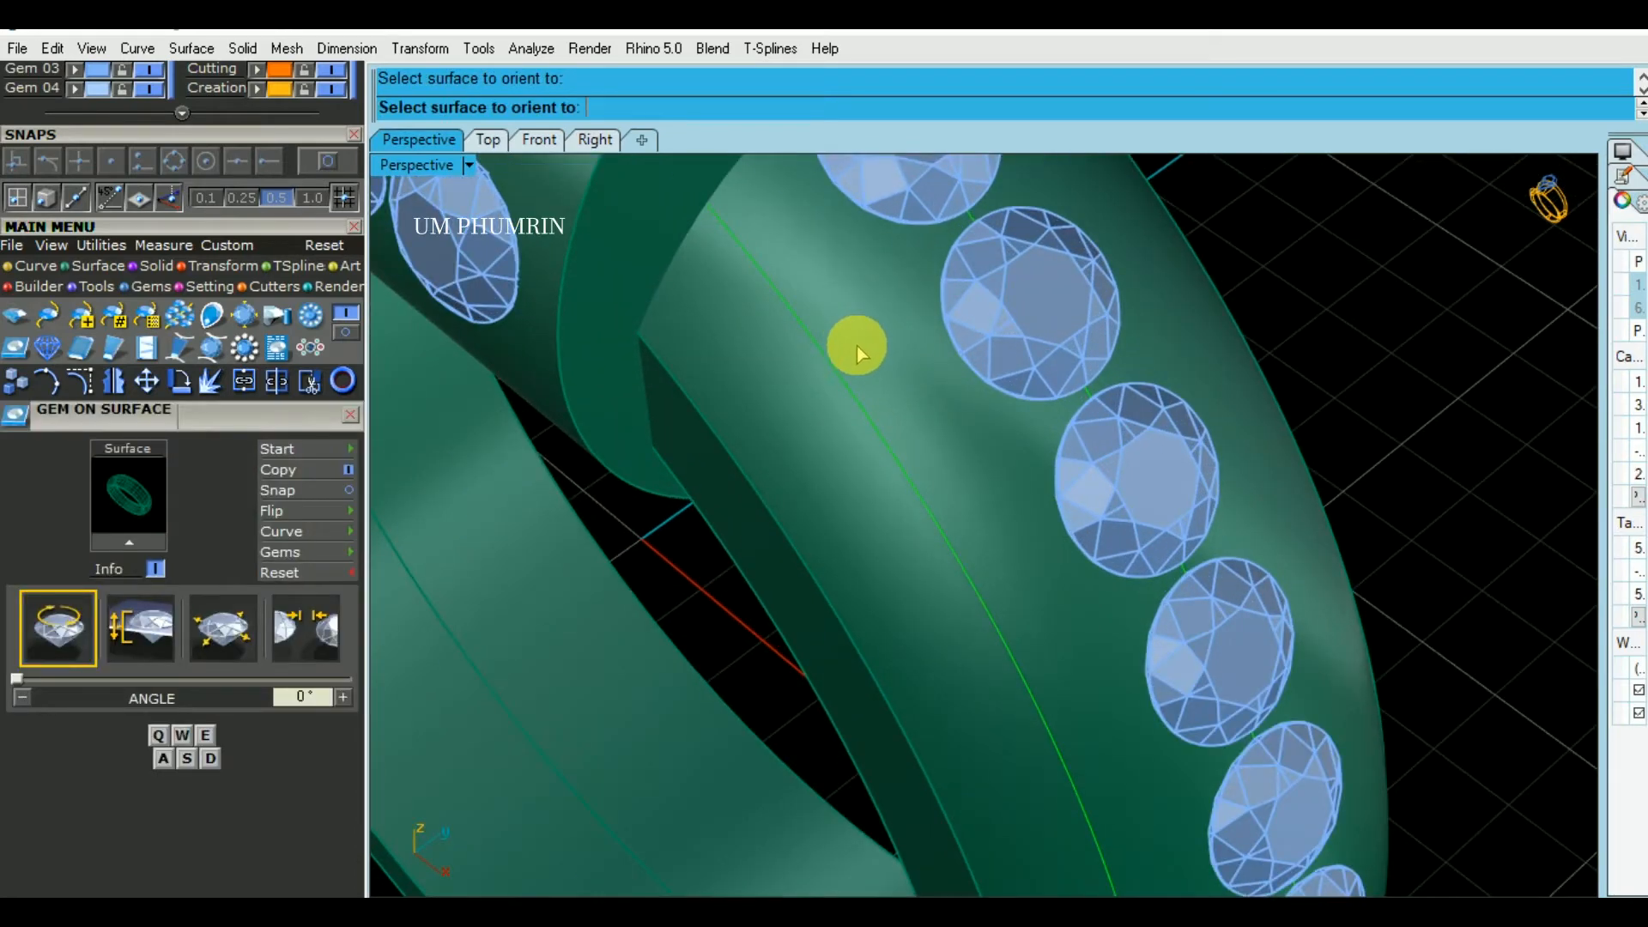
click(857, 347)
scroll(845, 361, down, 2)
scroll(831, 378, up, 2)
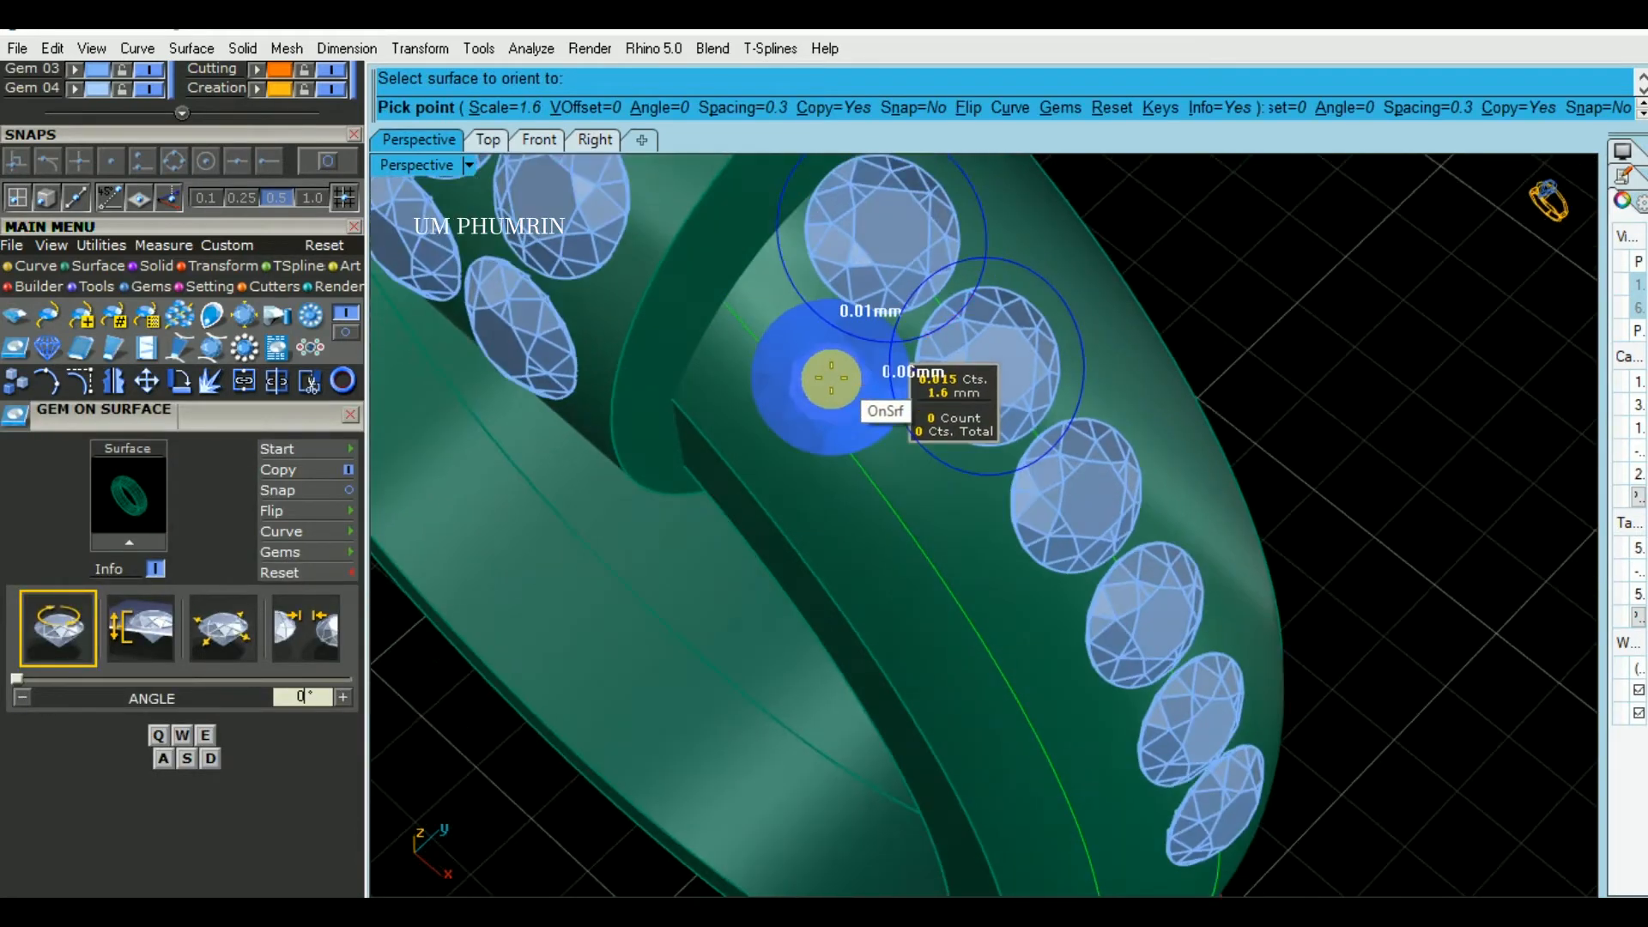
scroll(831, 378, up, 3)
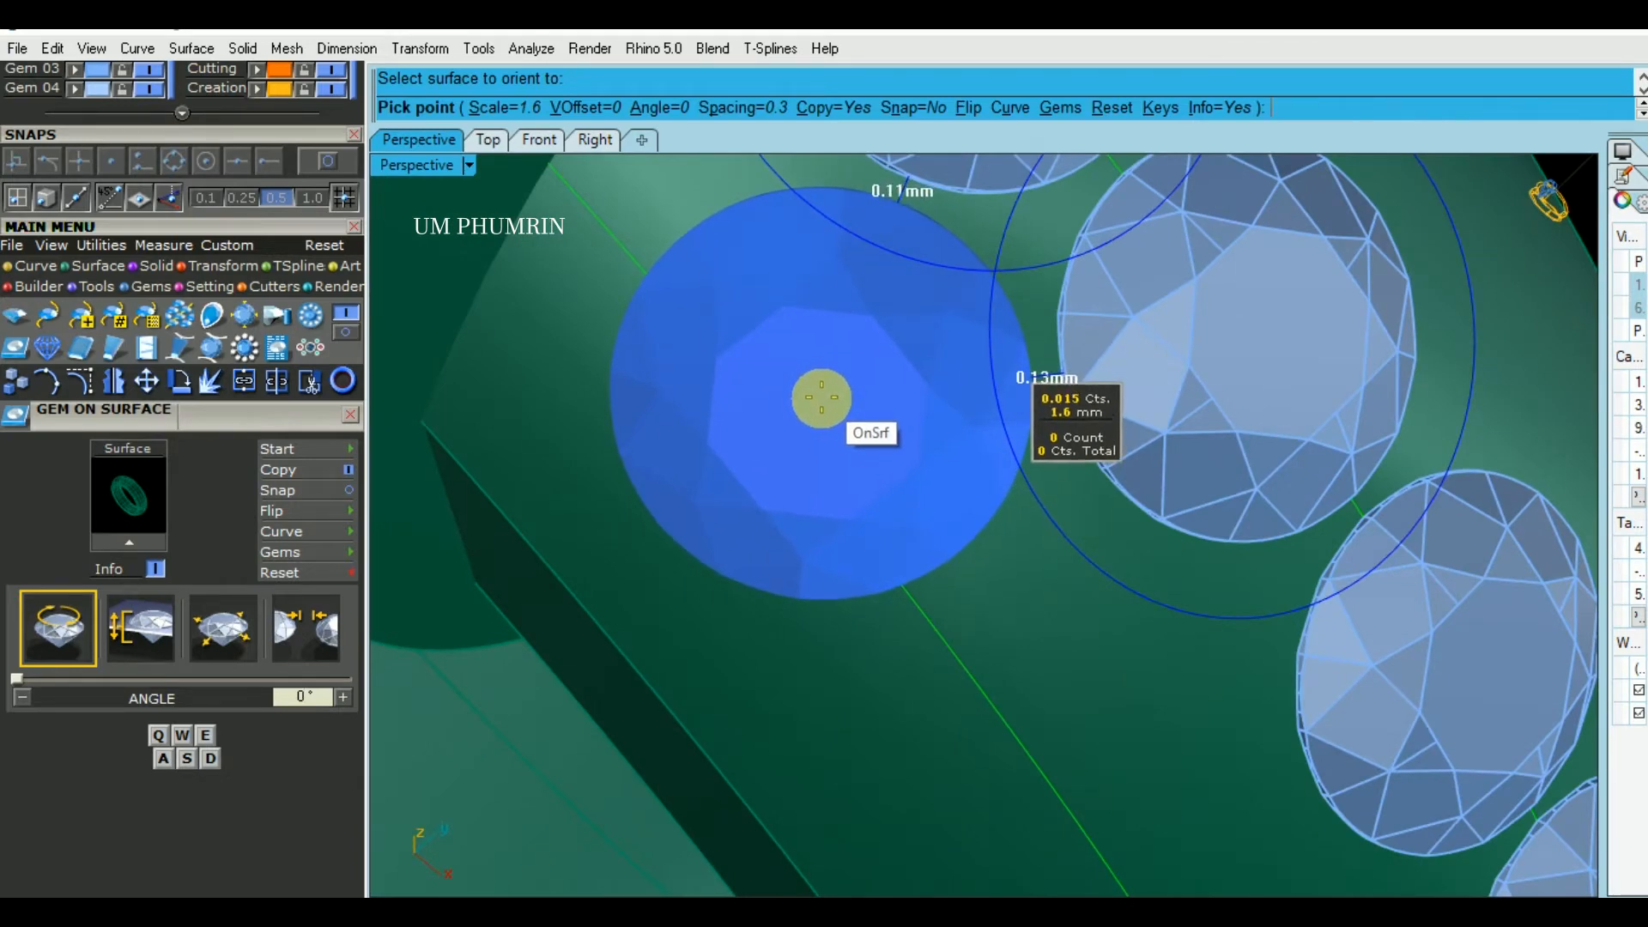
click(816, 398)
scroll(894, 426, down, 3)
key(Return)
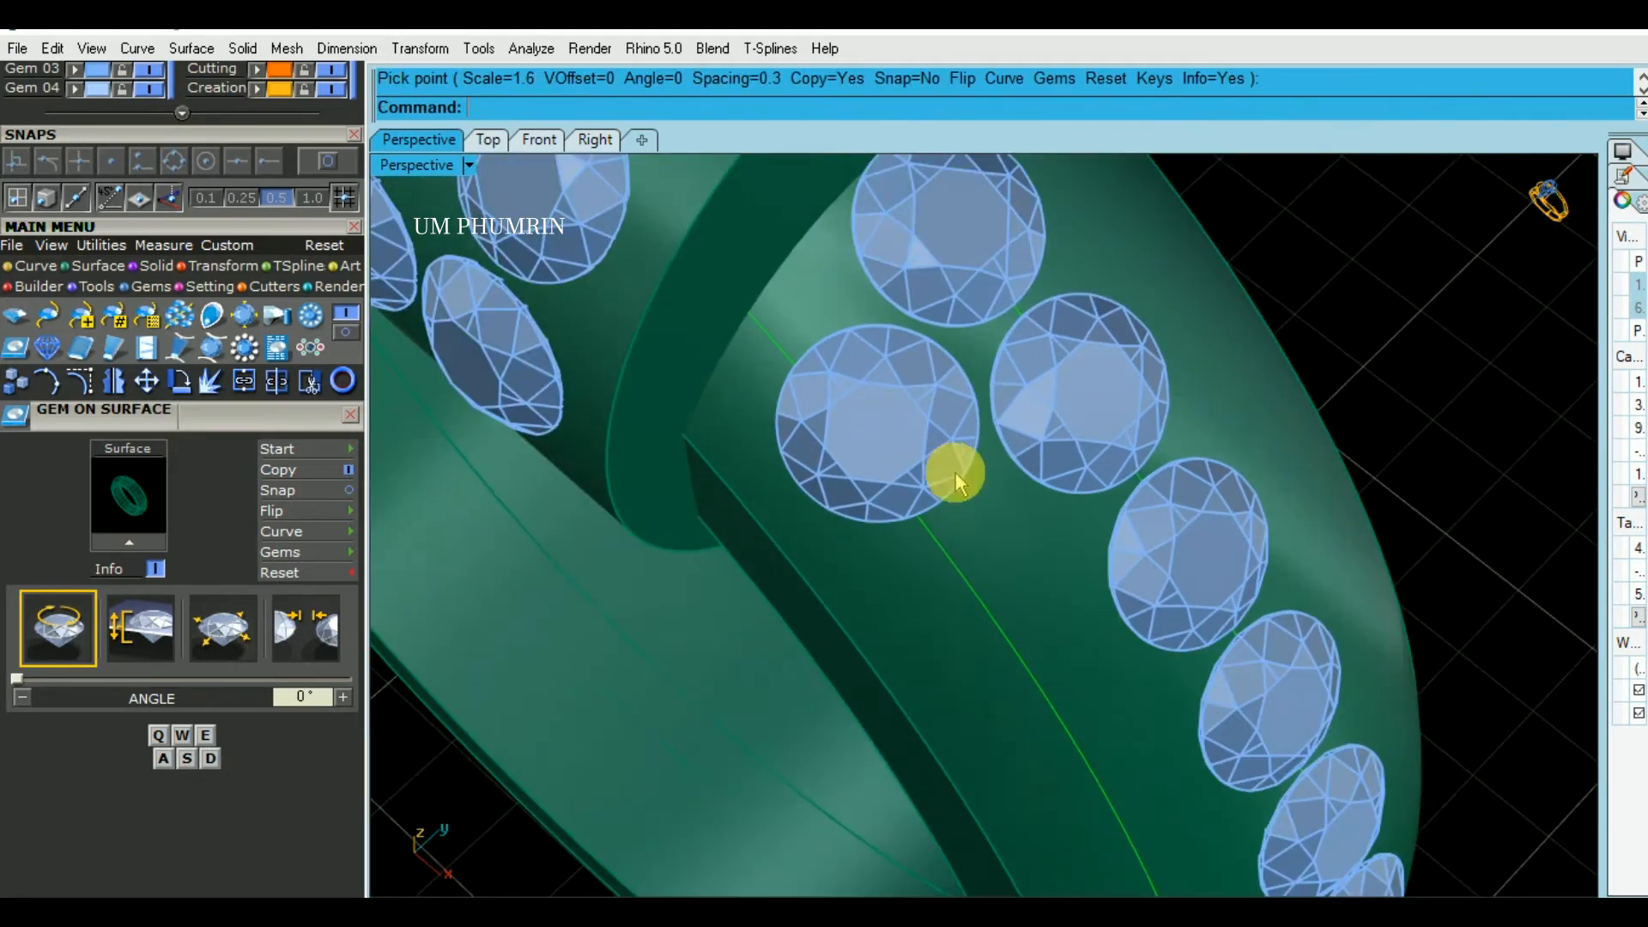
- Delete the old guide curve running under the newly placed gem
right_drag(956, 473, 975, 487)
click(980, 527)
right_click(980, 527)
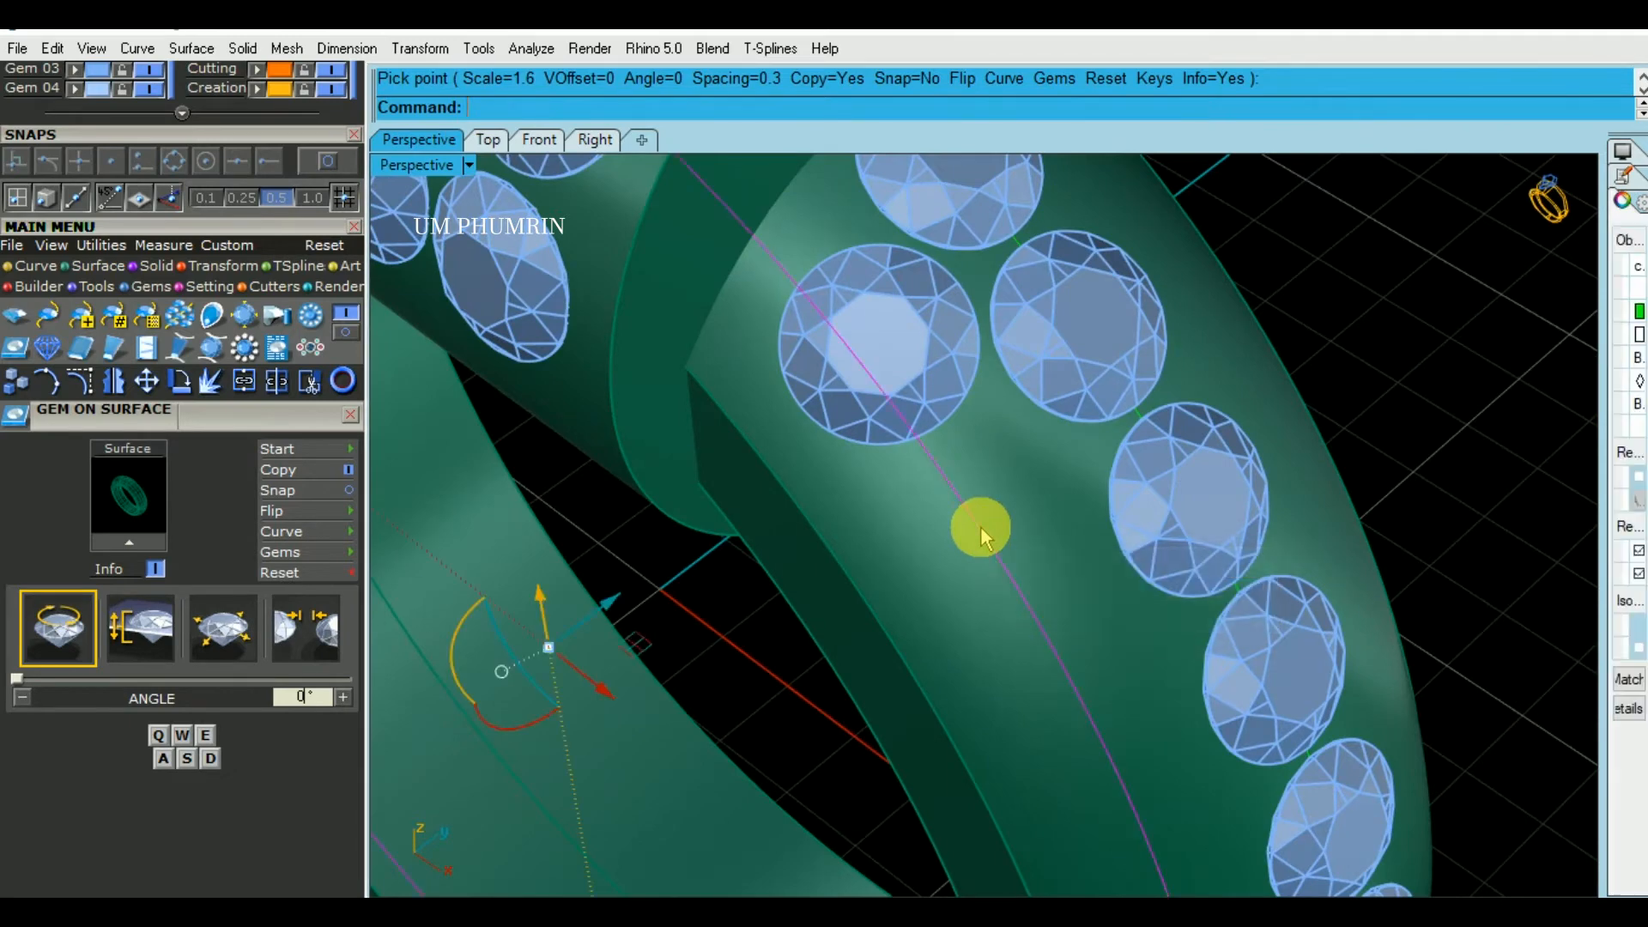
scroll(980, 527, down, 4)
key(Return)
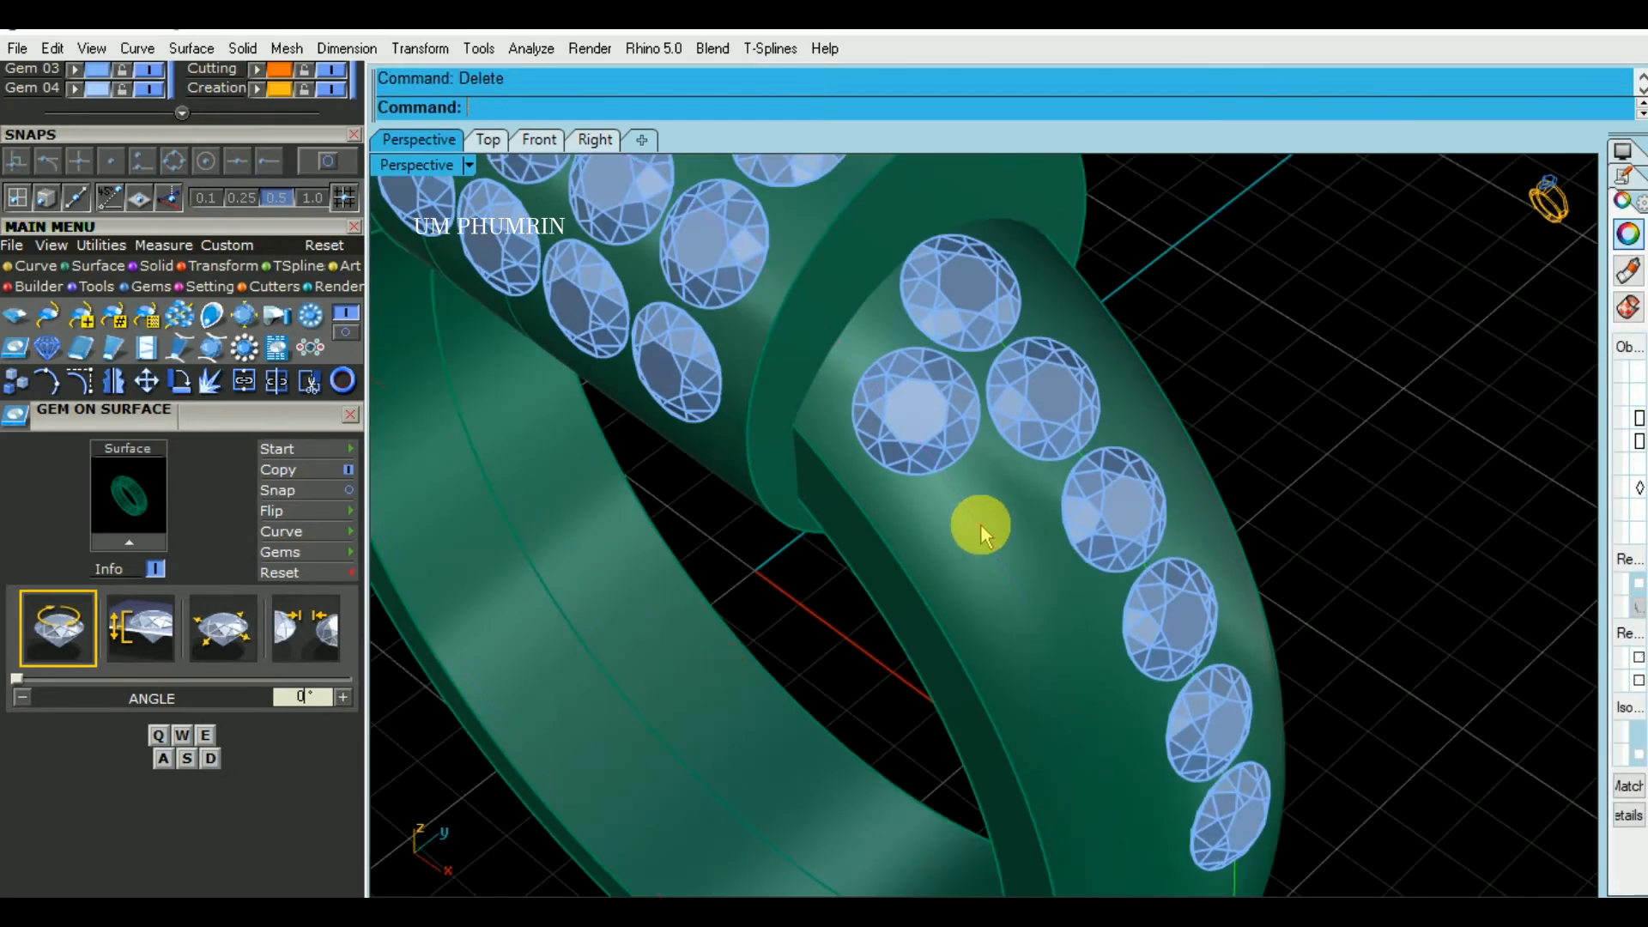
- Extract a U-direction isocurve from the band surface through the new gem's centre, using the Point snap
text(Ex1)
key(Return)
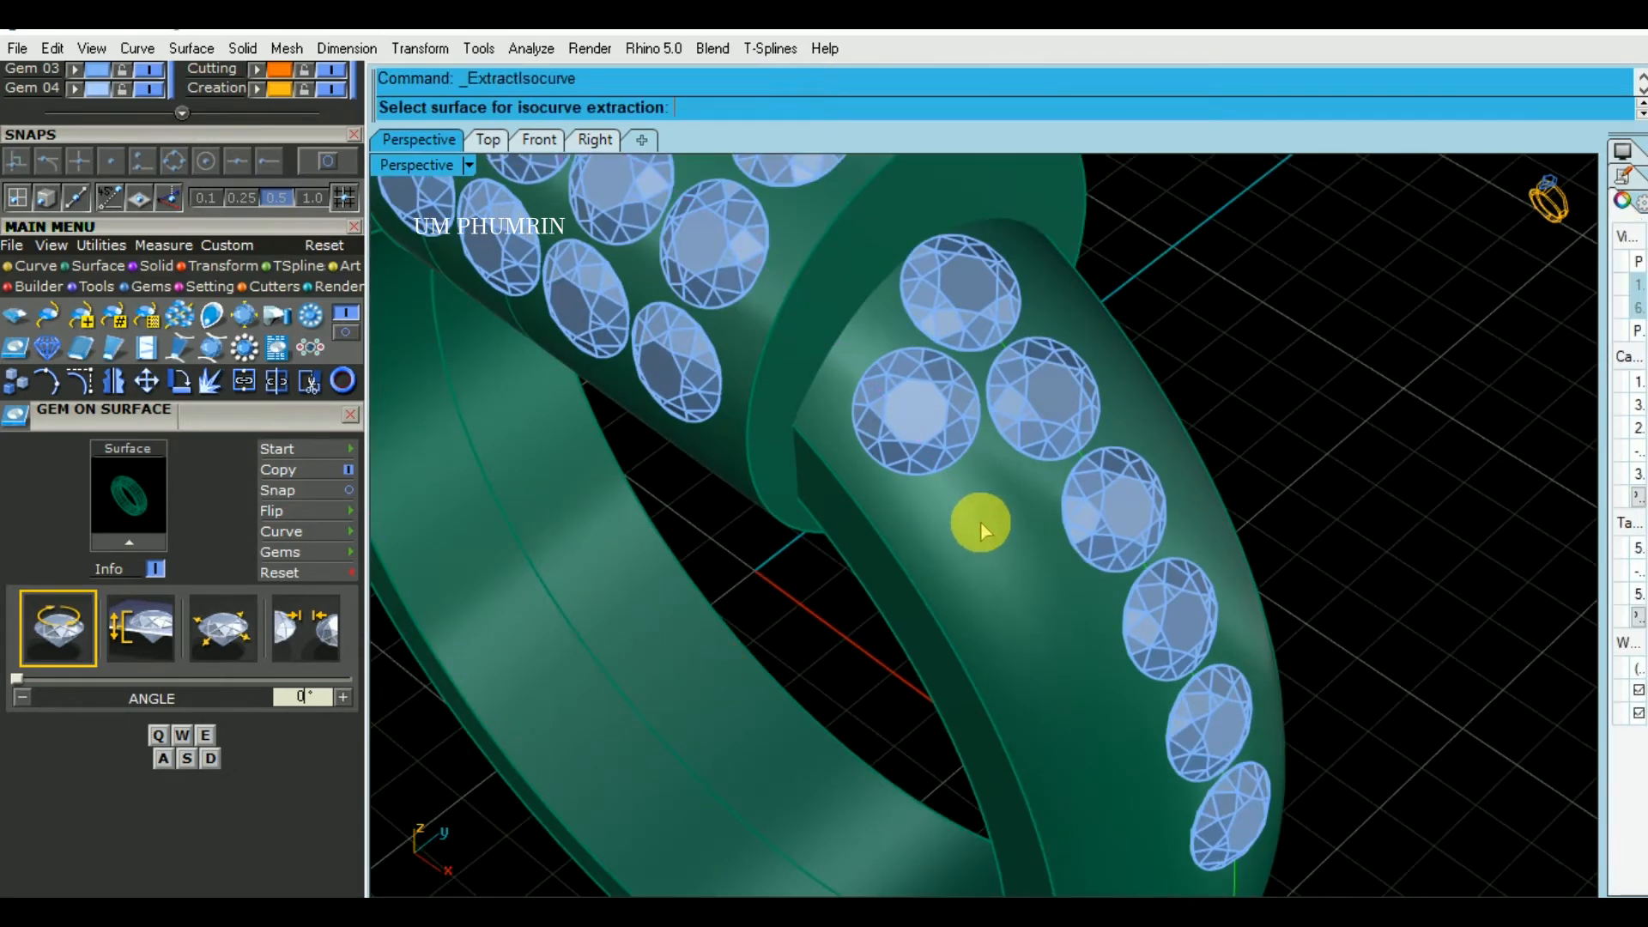
click(980, 522)
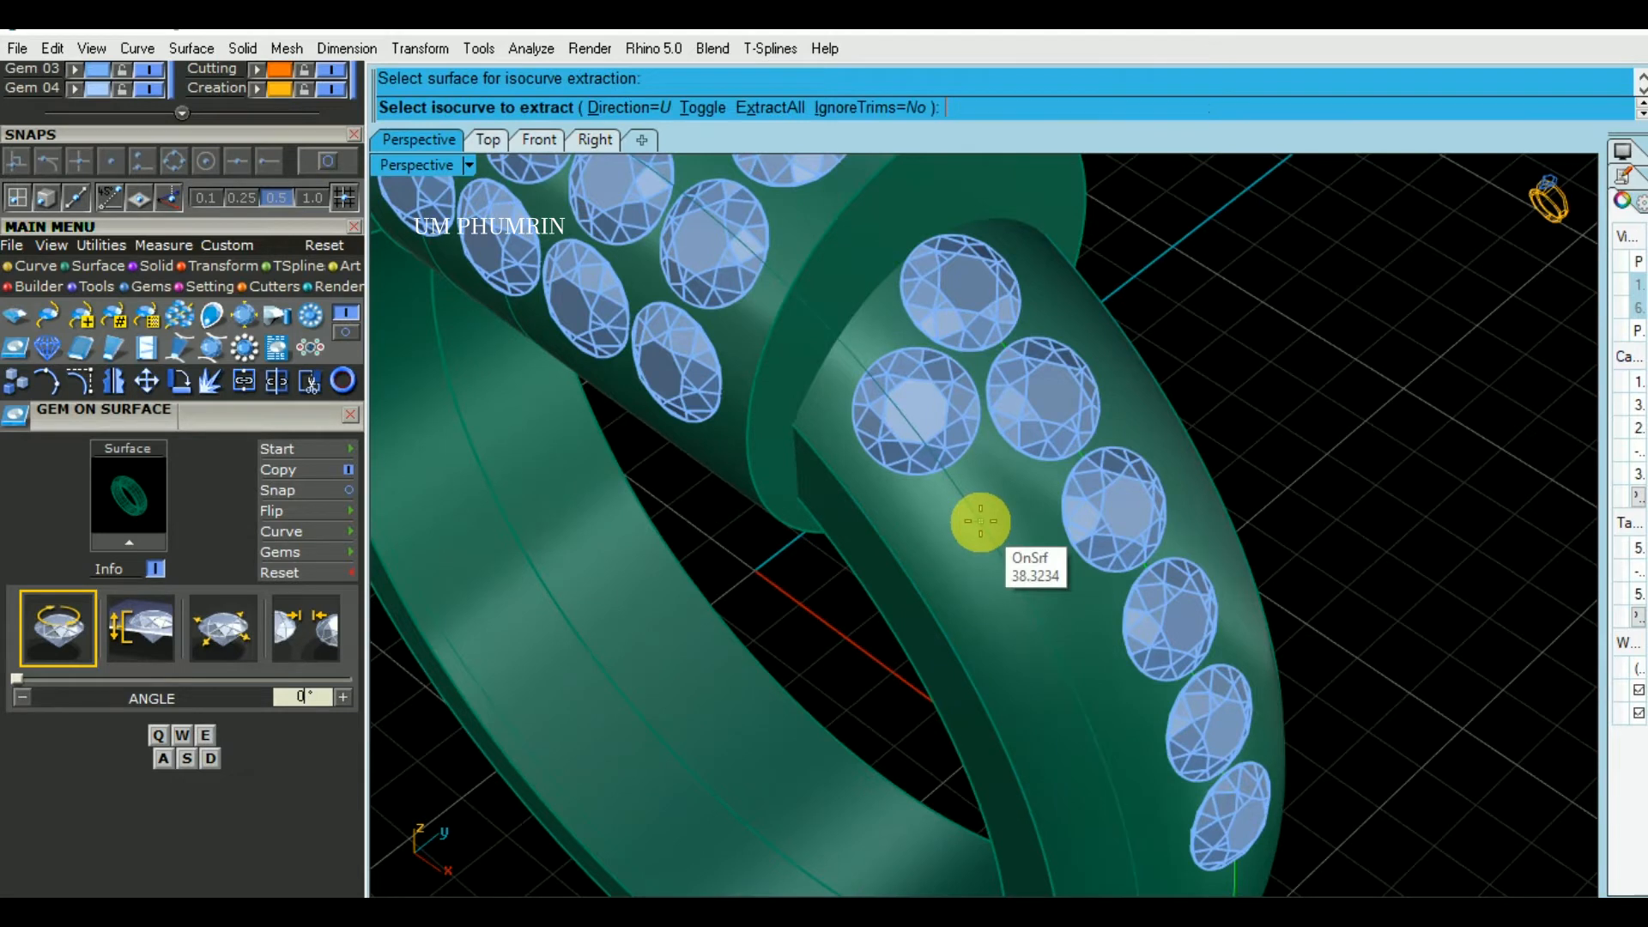
click(112, 160)
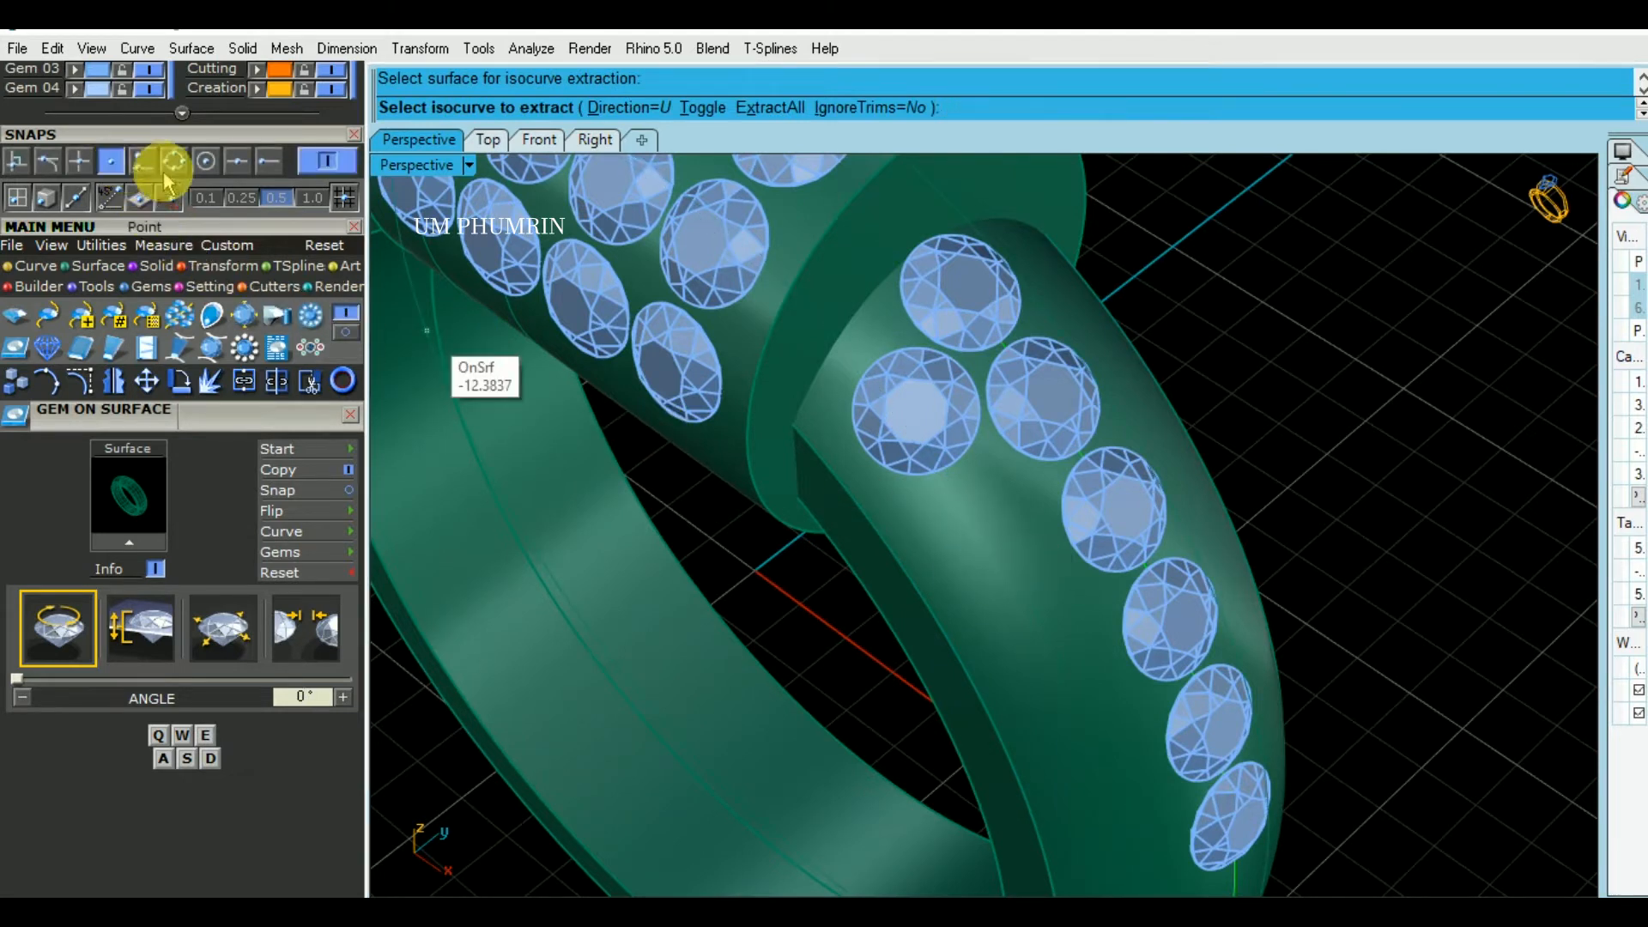
click(915, 410)
key(Return)
- Try to place further gems from the newly set gem with Gem on Surface and dismiss the error dialog
scroll(230, 288, up, 5)
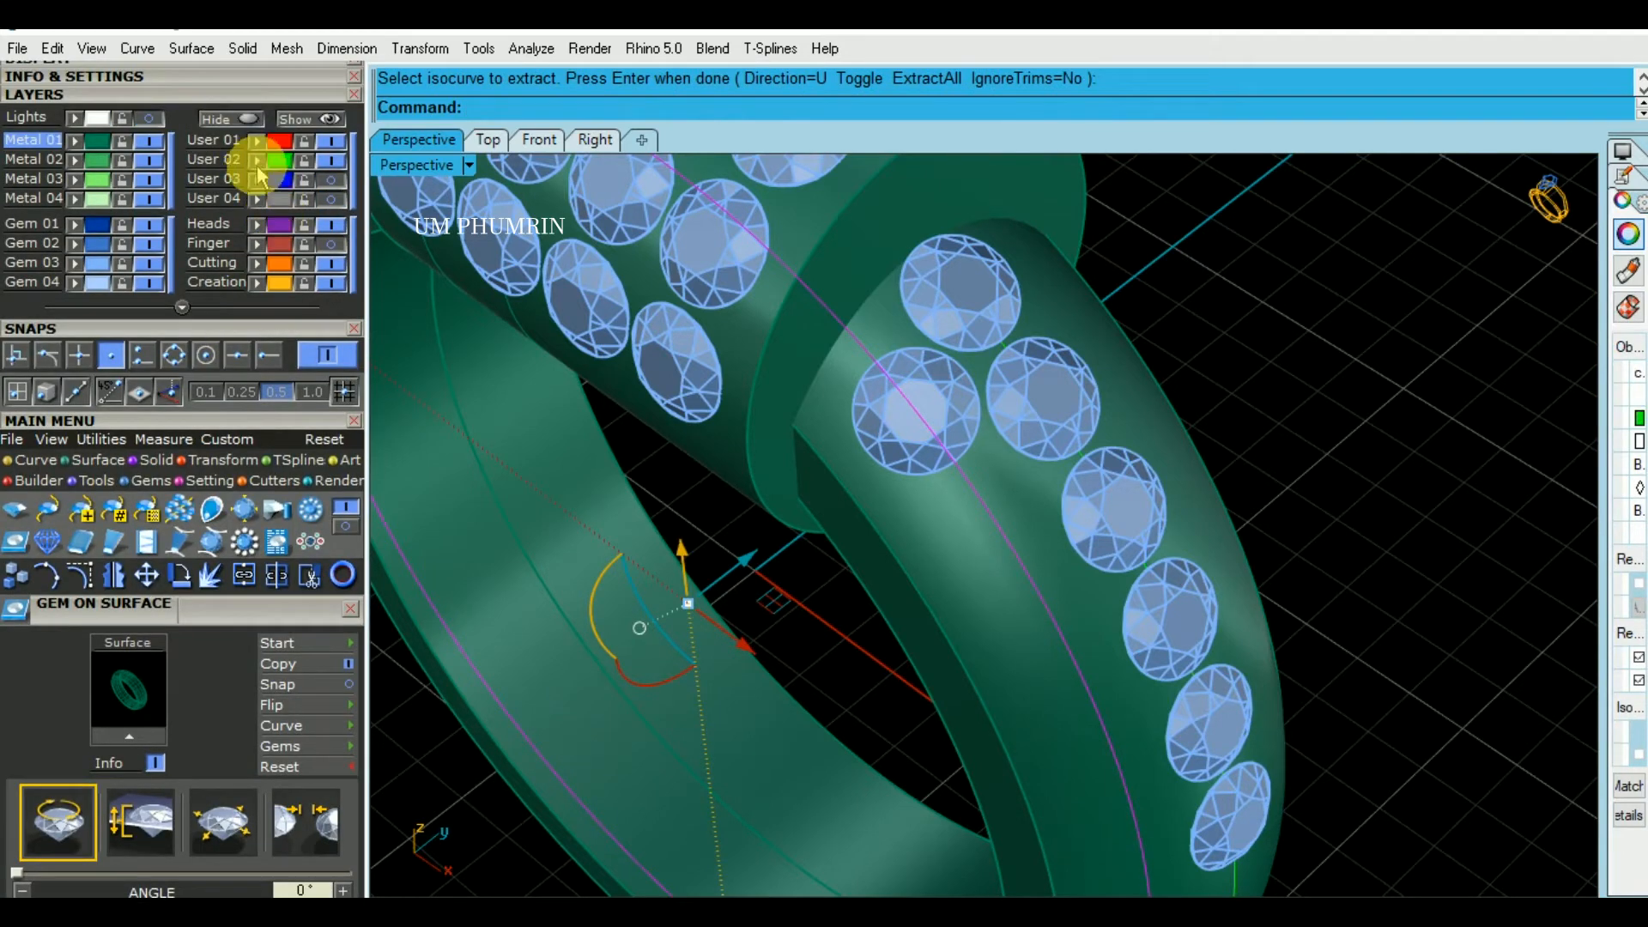
click(918, 399)
right_drag(912, 398, 882, 384)
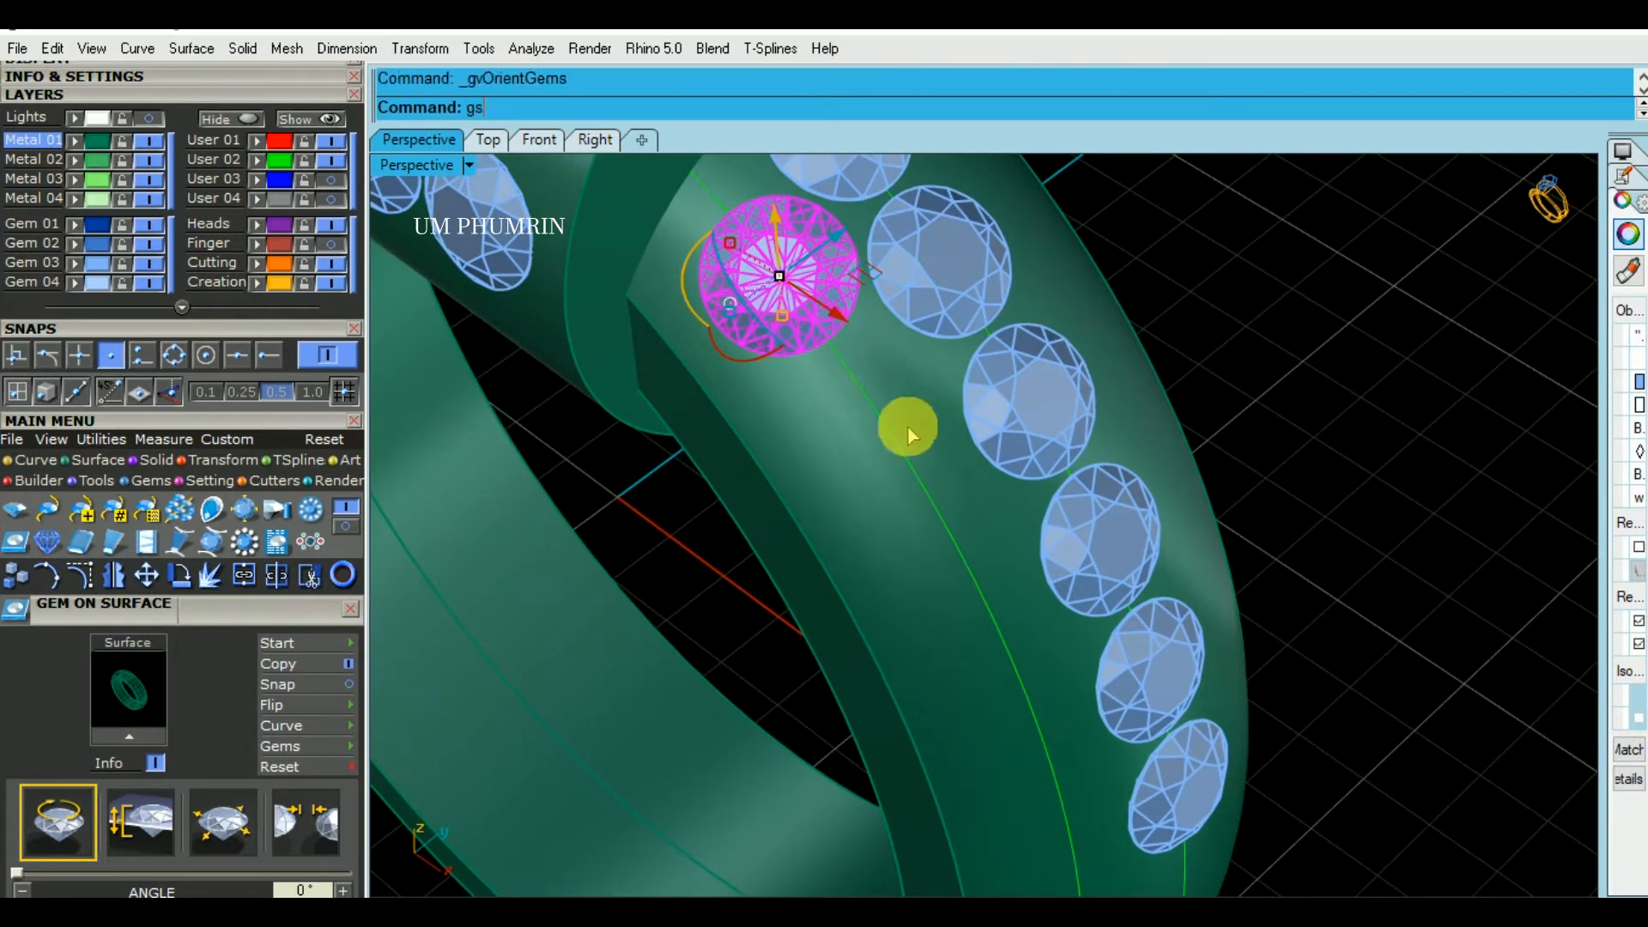
text(gs)
key(Return)
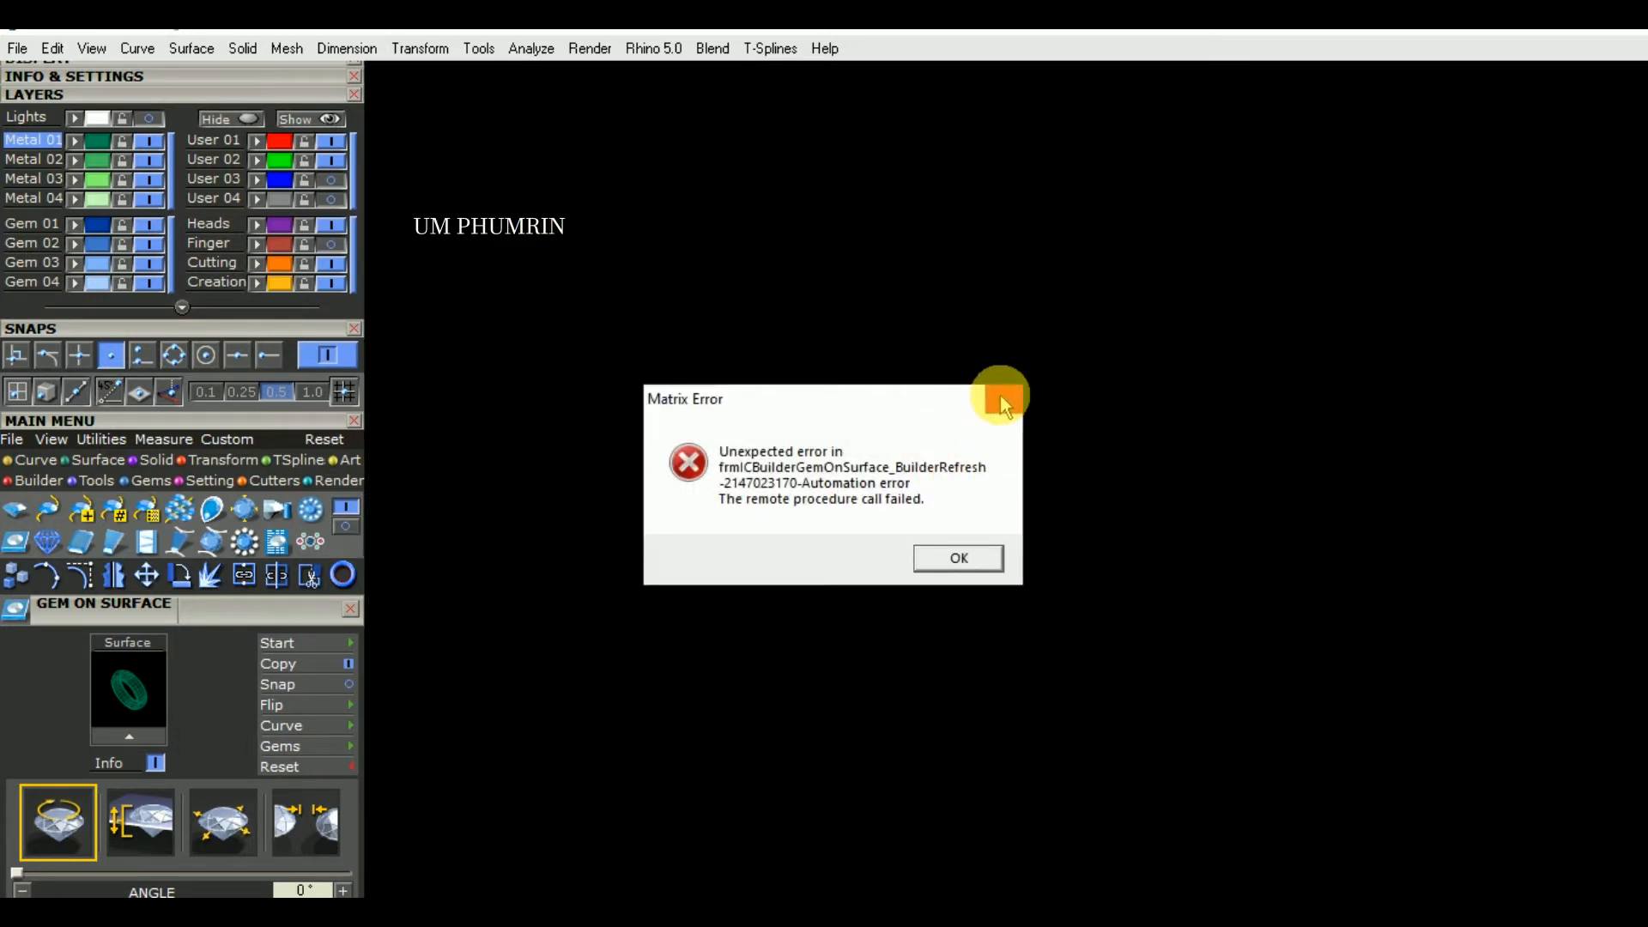
click(1001, 400)
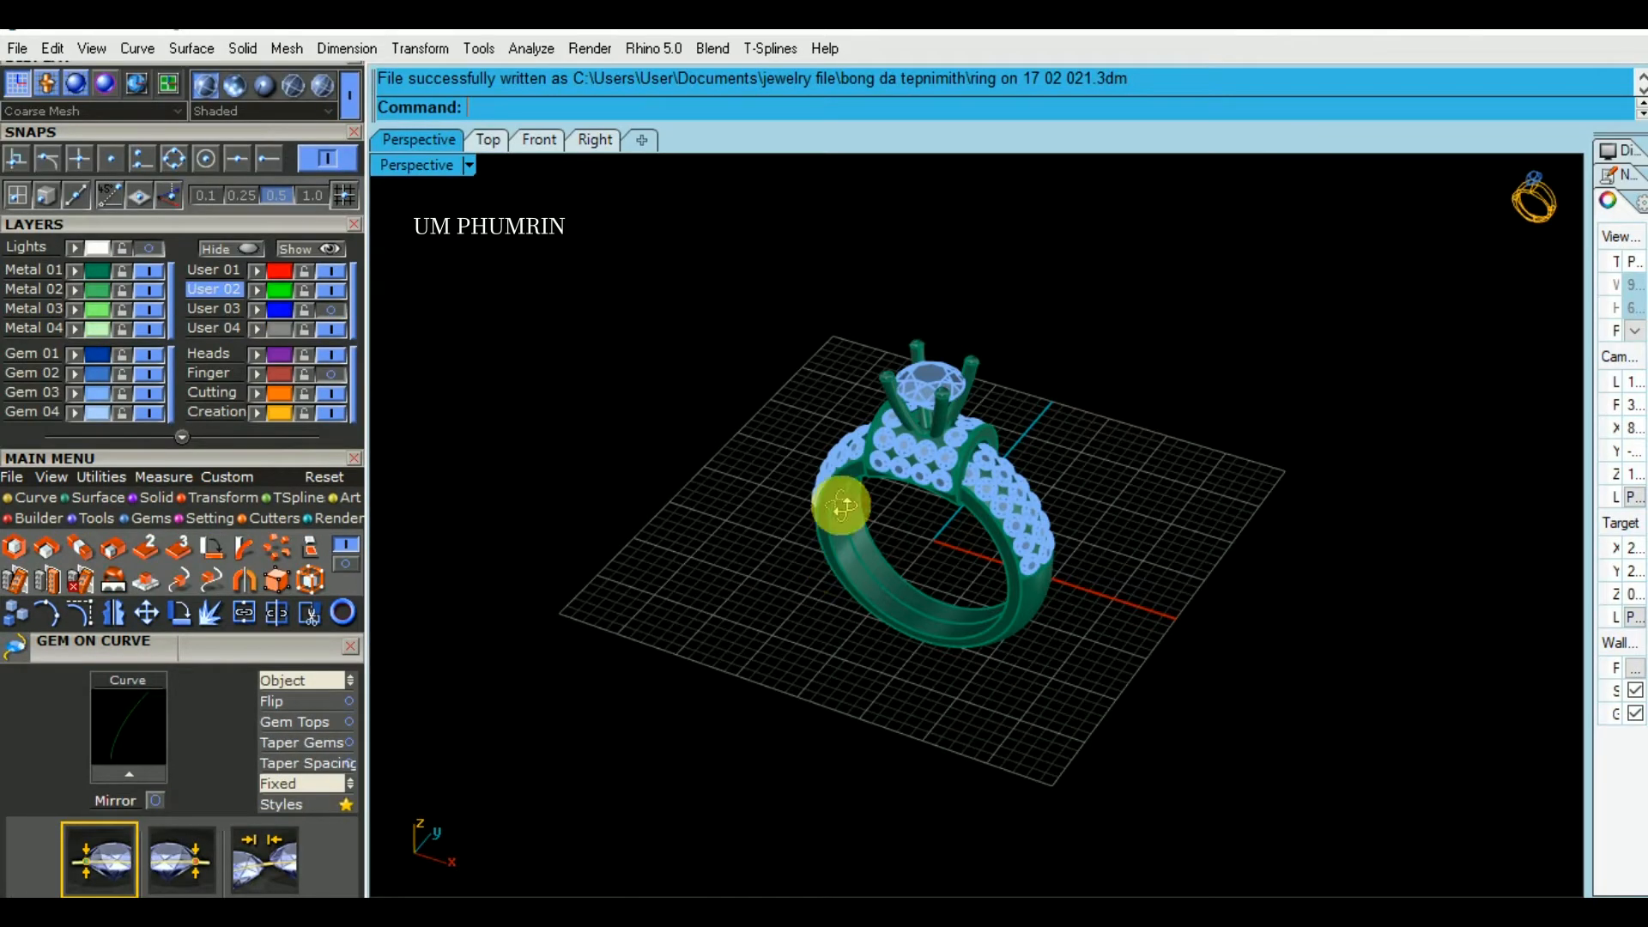
- Extract the band's outer surface and isolate it from the rest of the ring
right_drag(839, 497, 1282, 345)
right_drag(1128, 474, 939, 570)
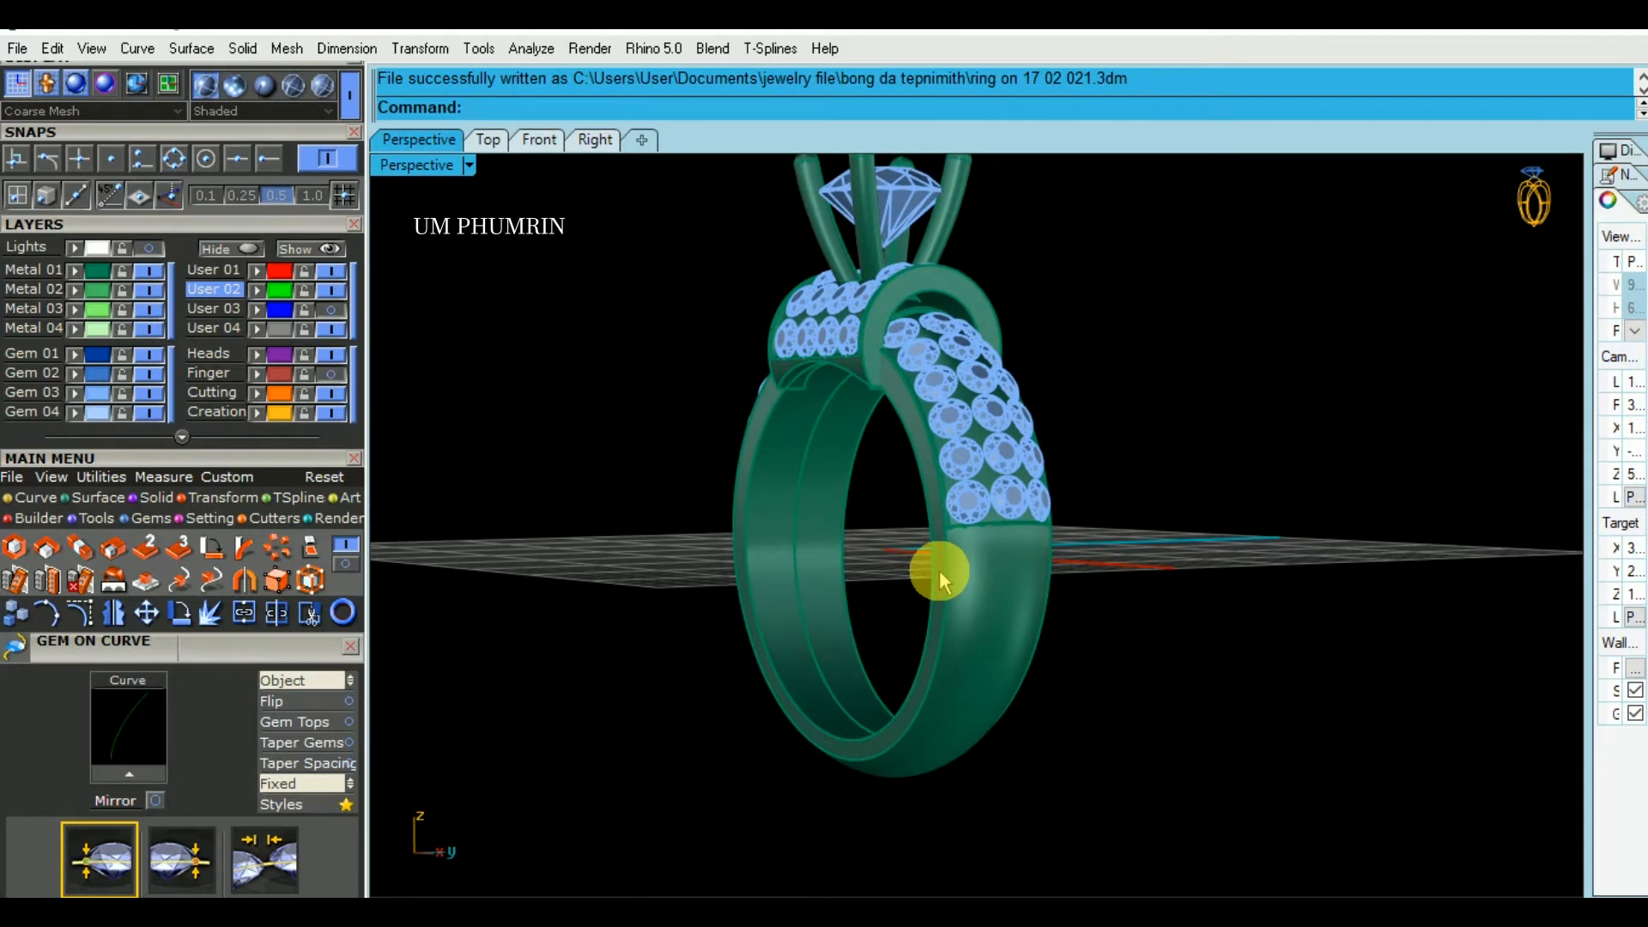
right_click(940, 567)
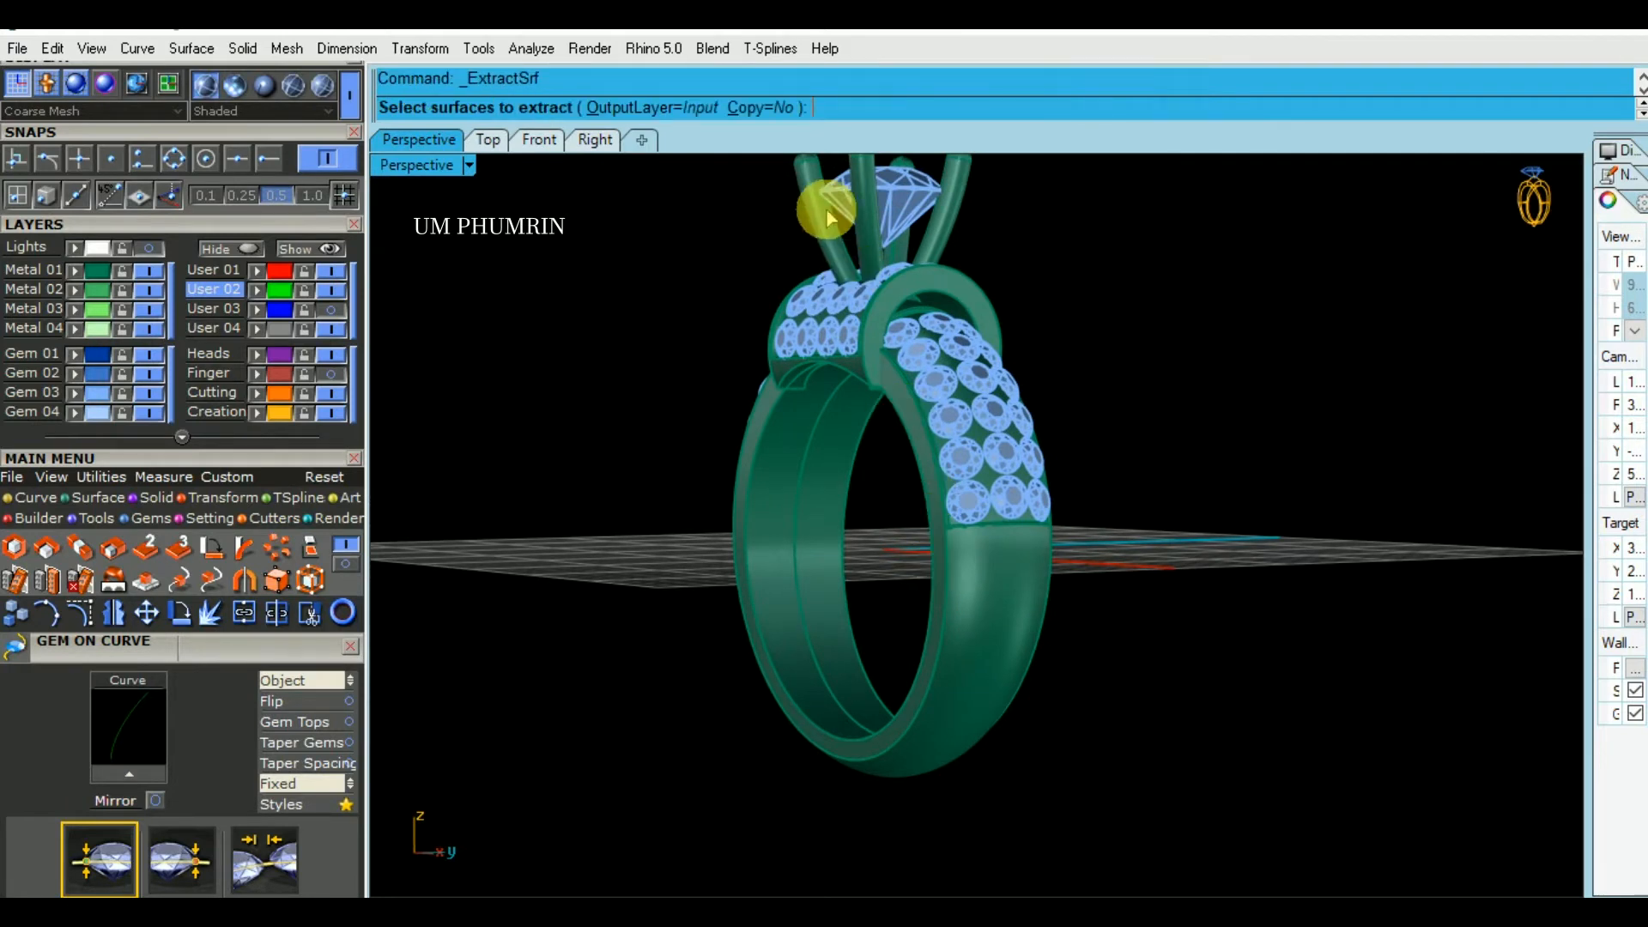
click(996, 580)
right_click(989, 594)
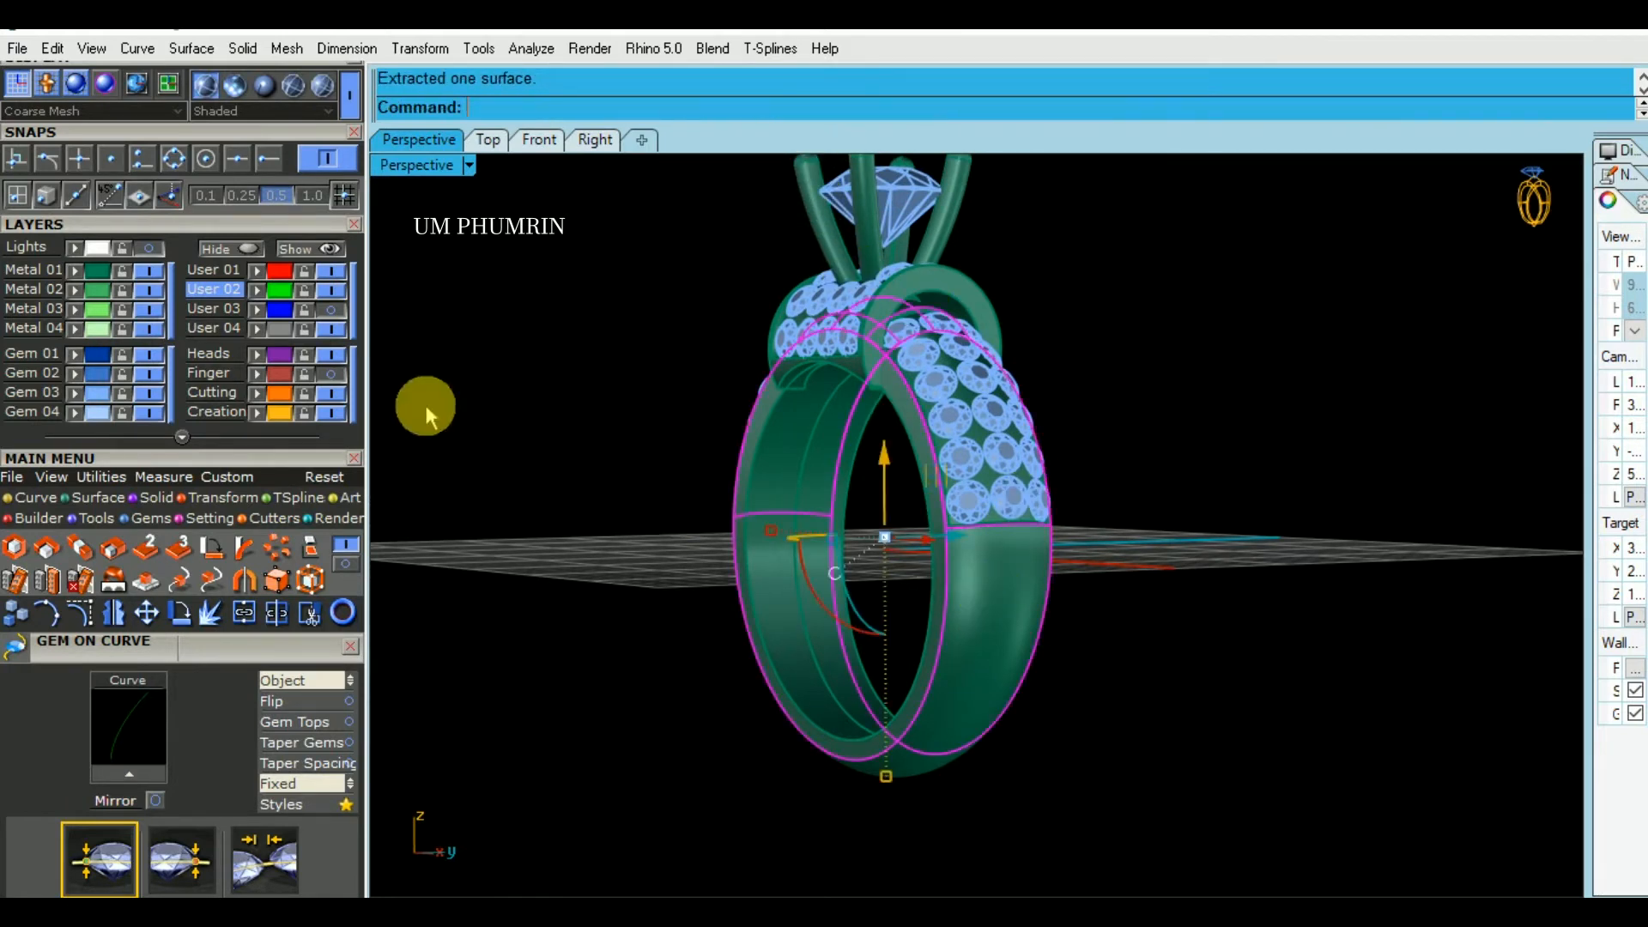
click(230, 248)
- Untrim the isolated band surface at its upper opening to restore the full ring shape
right_drag(1017, 362, 1232, 512)
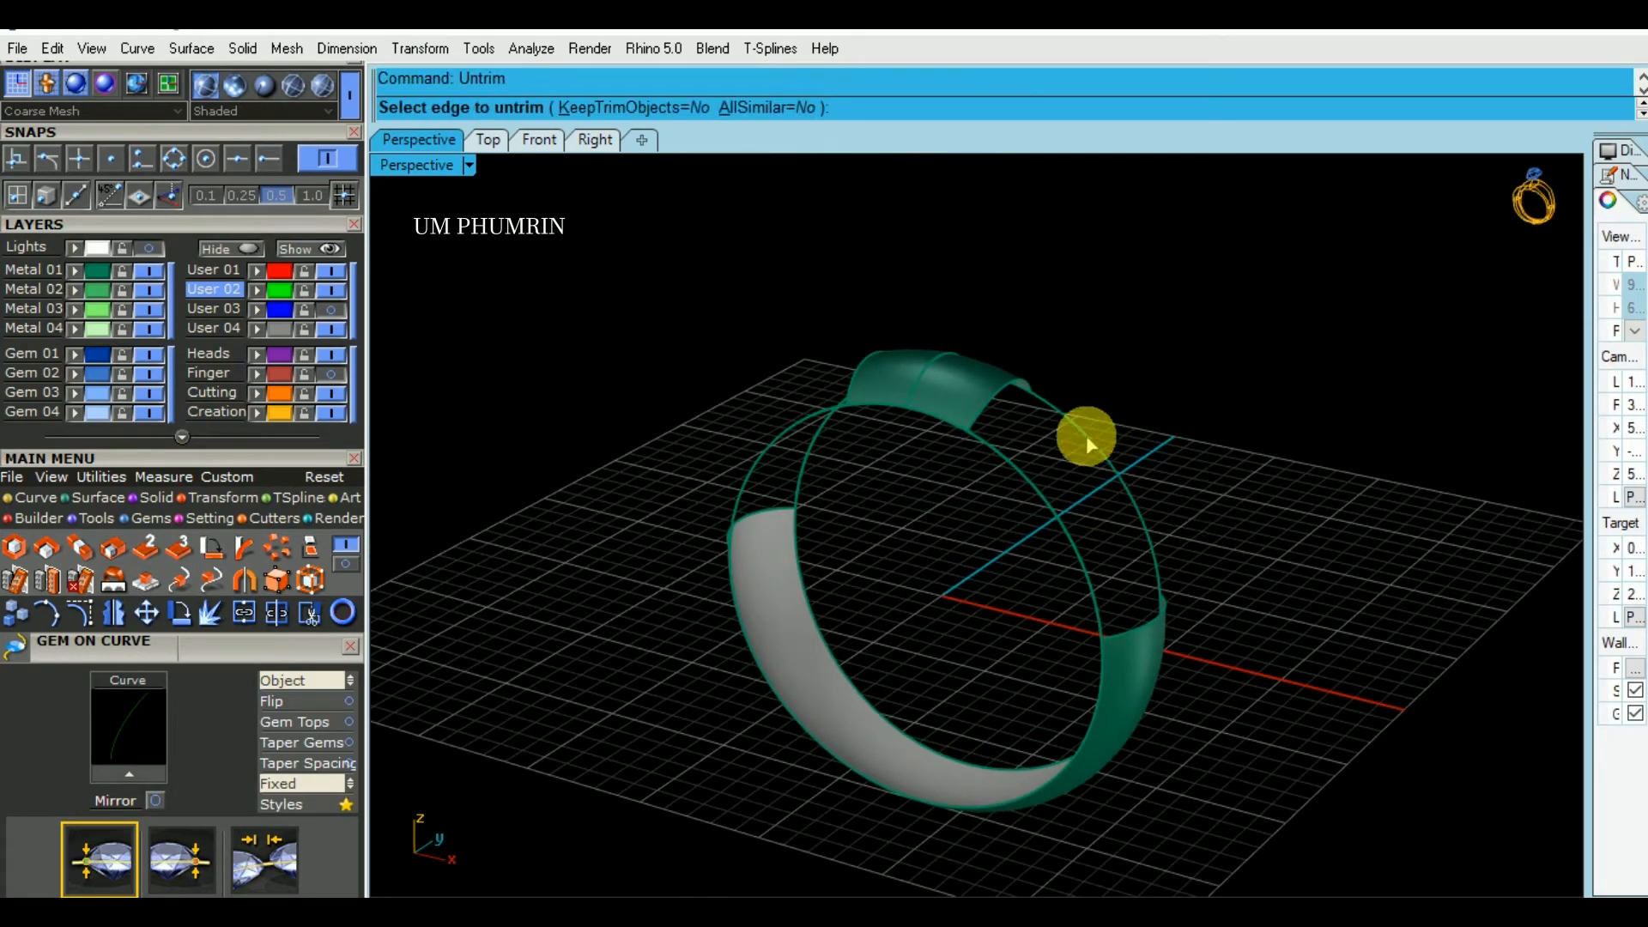
click(857, 374)
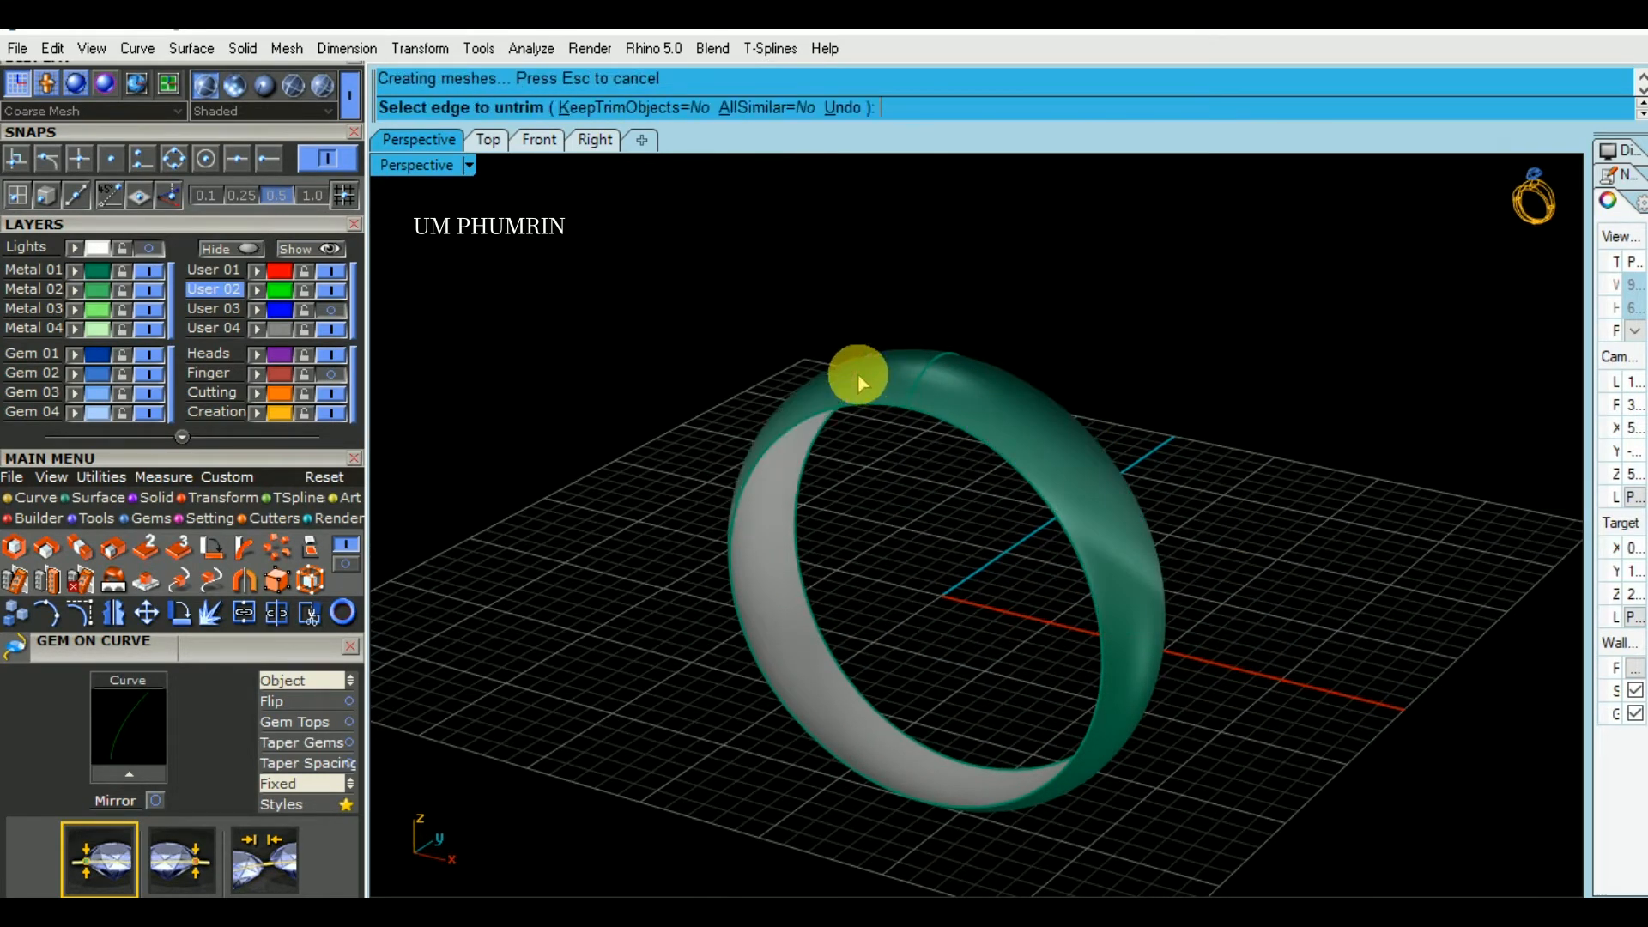
right_click(857, 374)
- Offset the untrimmed band surface inward by 0.8 mm with the direction flipped
click(858, 373)
text(of)
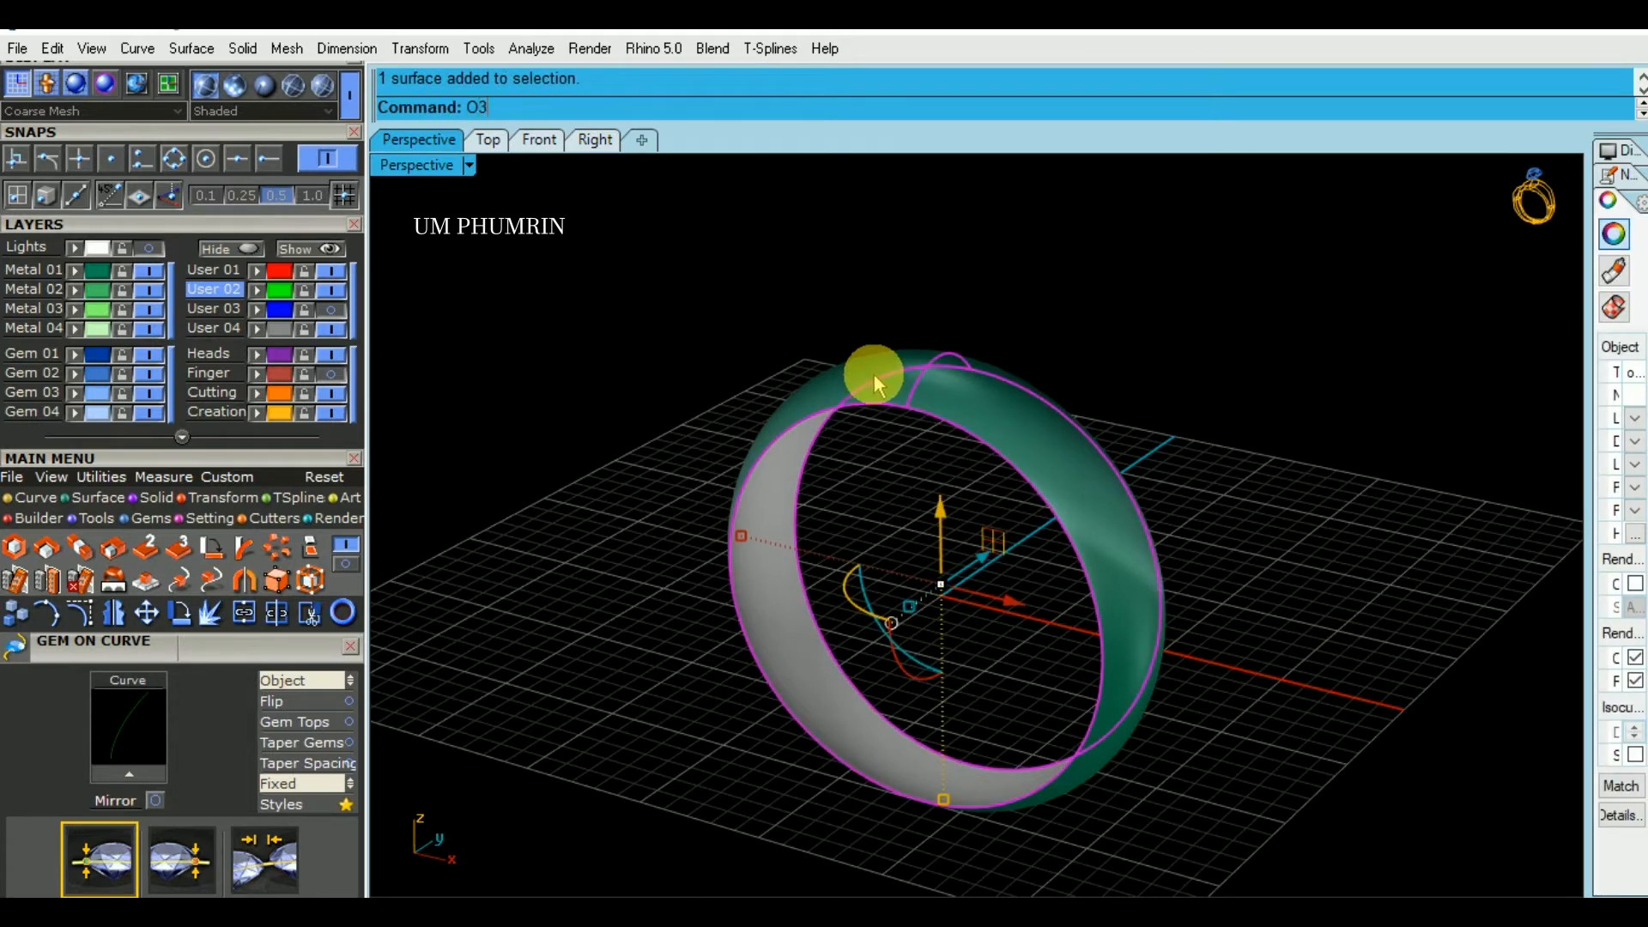
key(Return)
text(f)
key(Return)
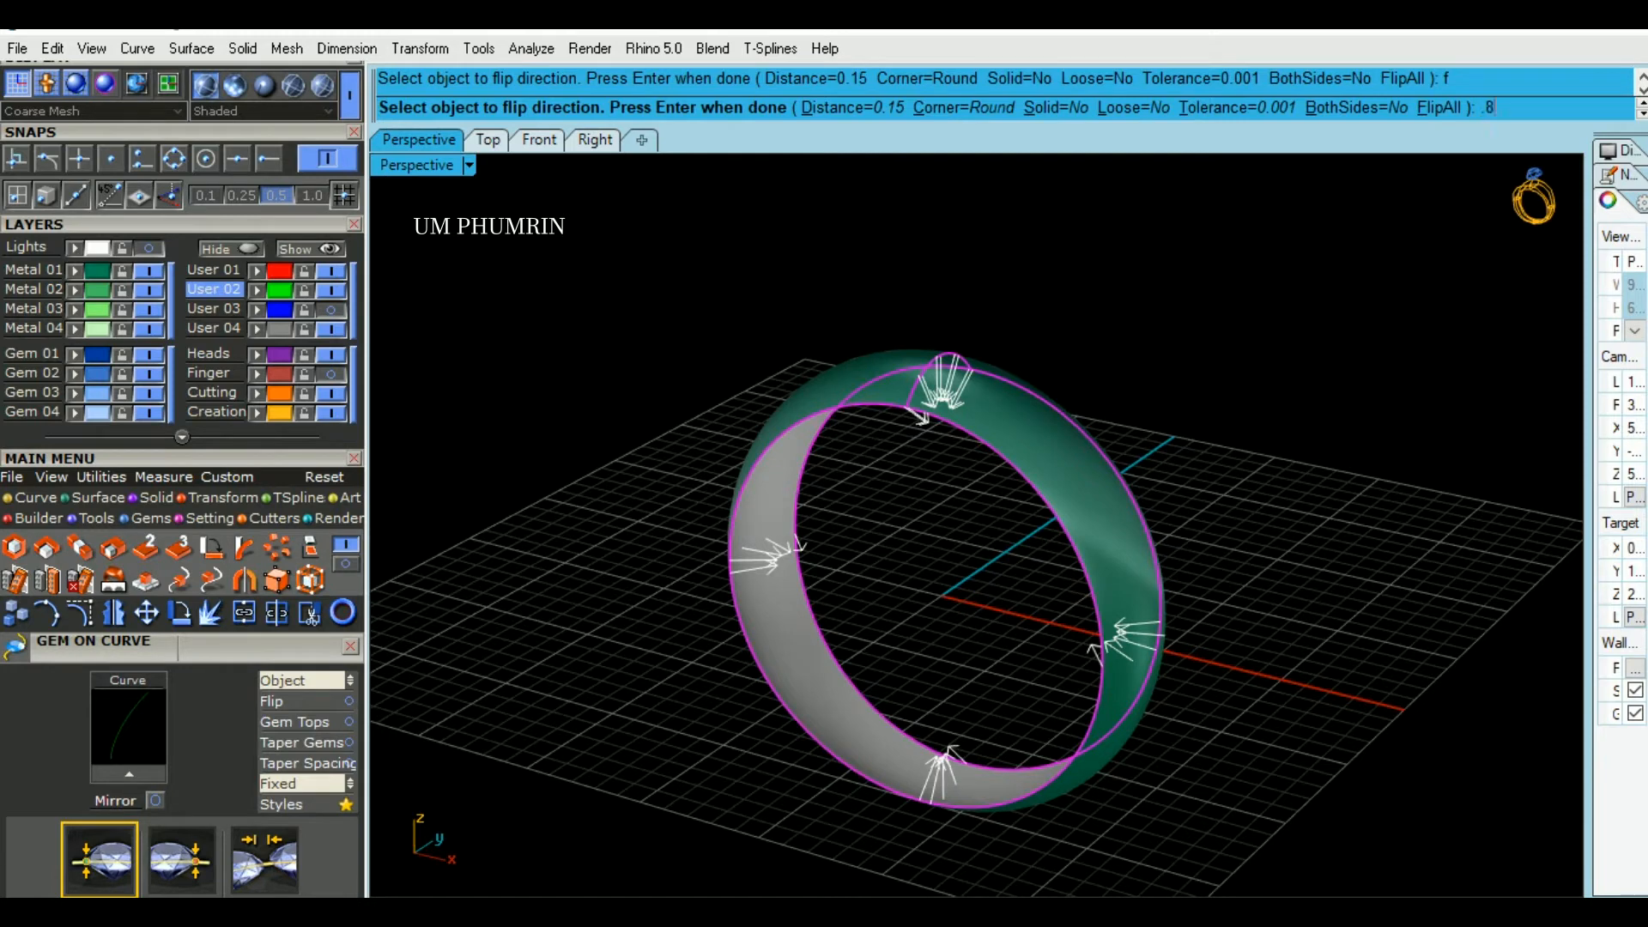
right_click(1083, 247)
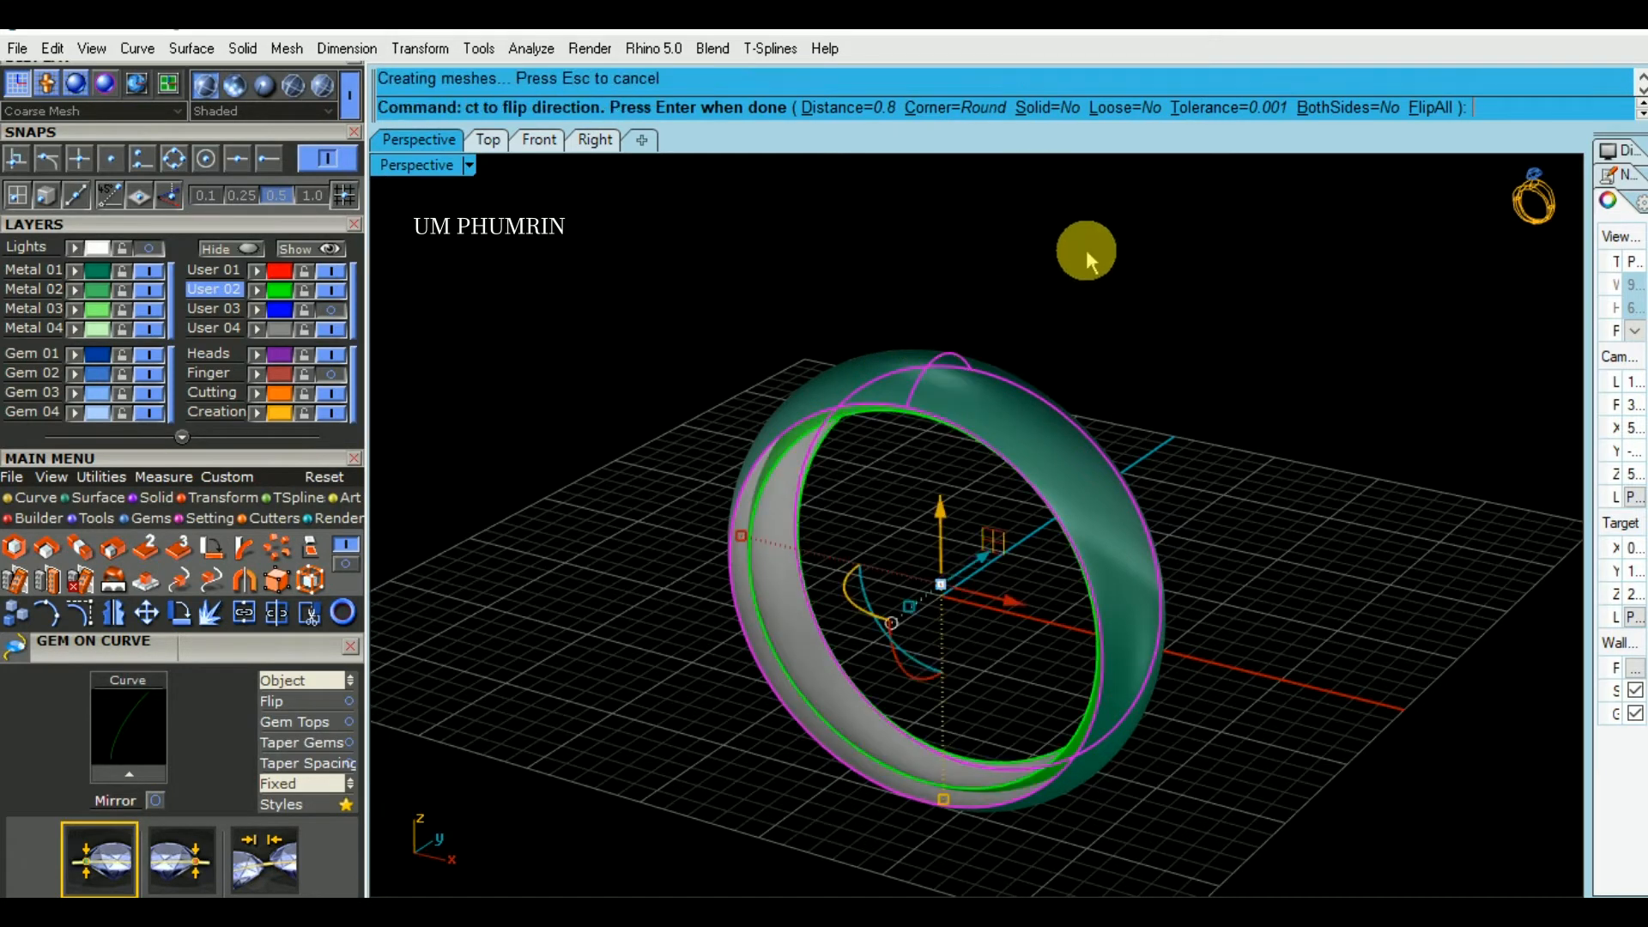
- Delete the original outer surface, keeping only the inward offset copy
key(Delete)
click(1010, 427)
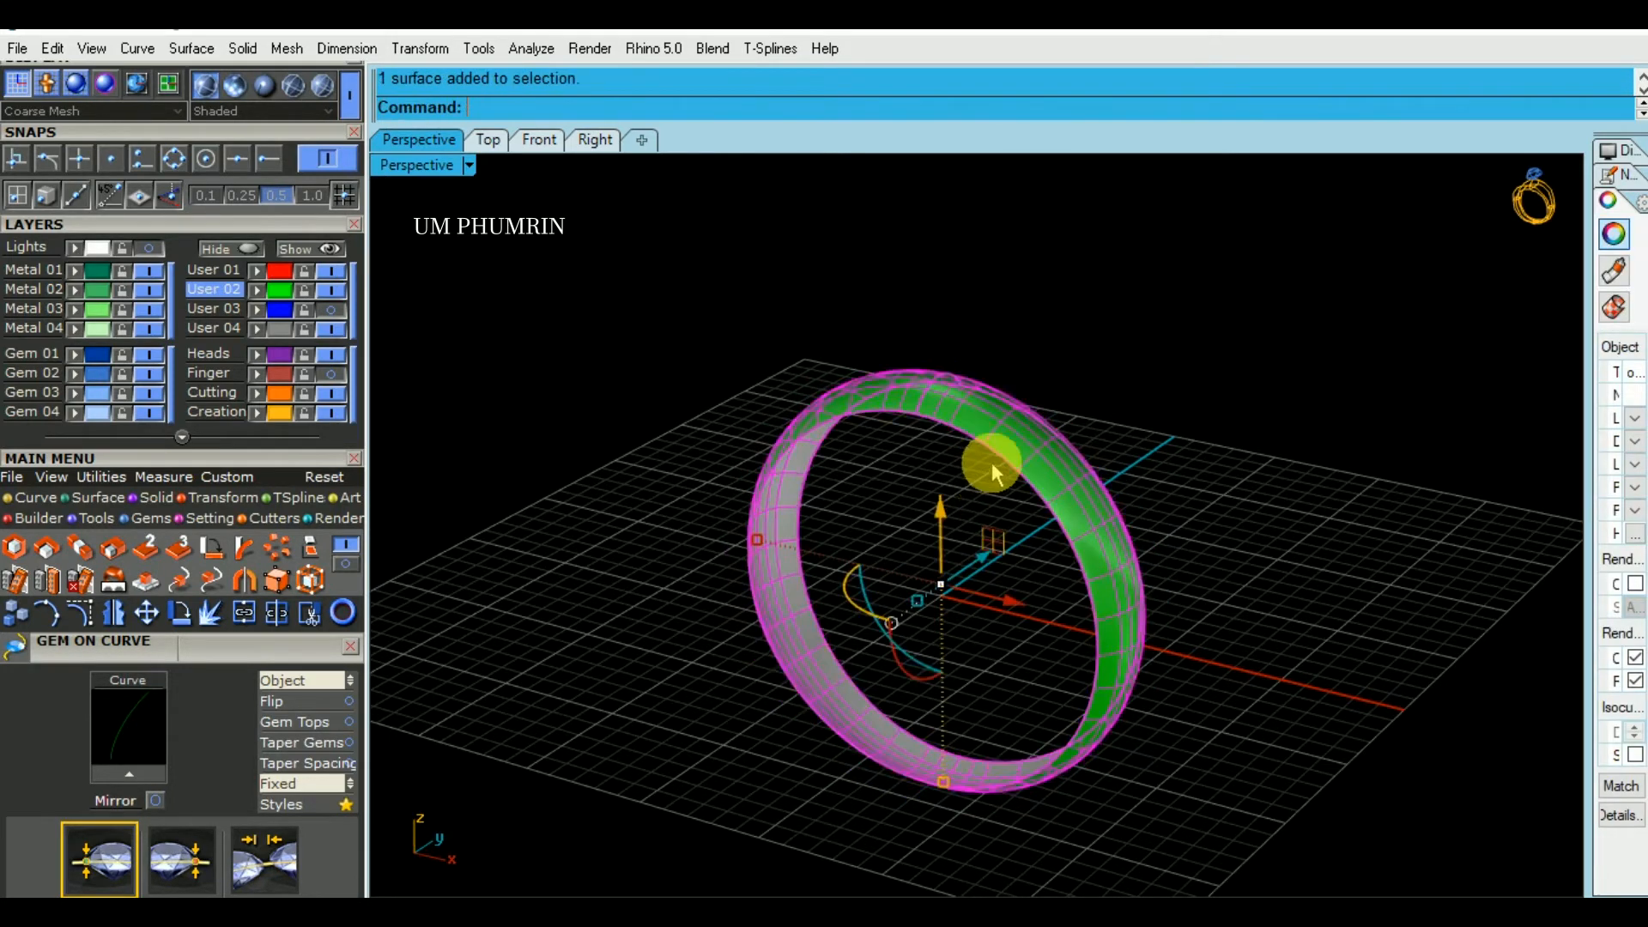
shift+right_drag(1018, 439, 1026, 387)
key(Escape)
- Duplicate one side edge of the offset surface and cap it with a planar surface
right_drag(1196, 408, 1108, 477)
text(D1)
key(Return)
click(1007, 539)
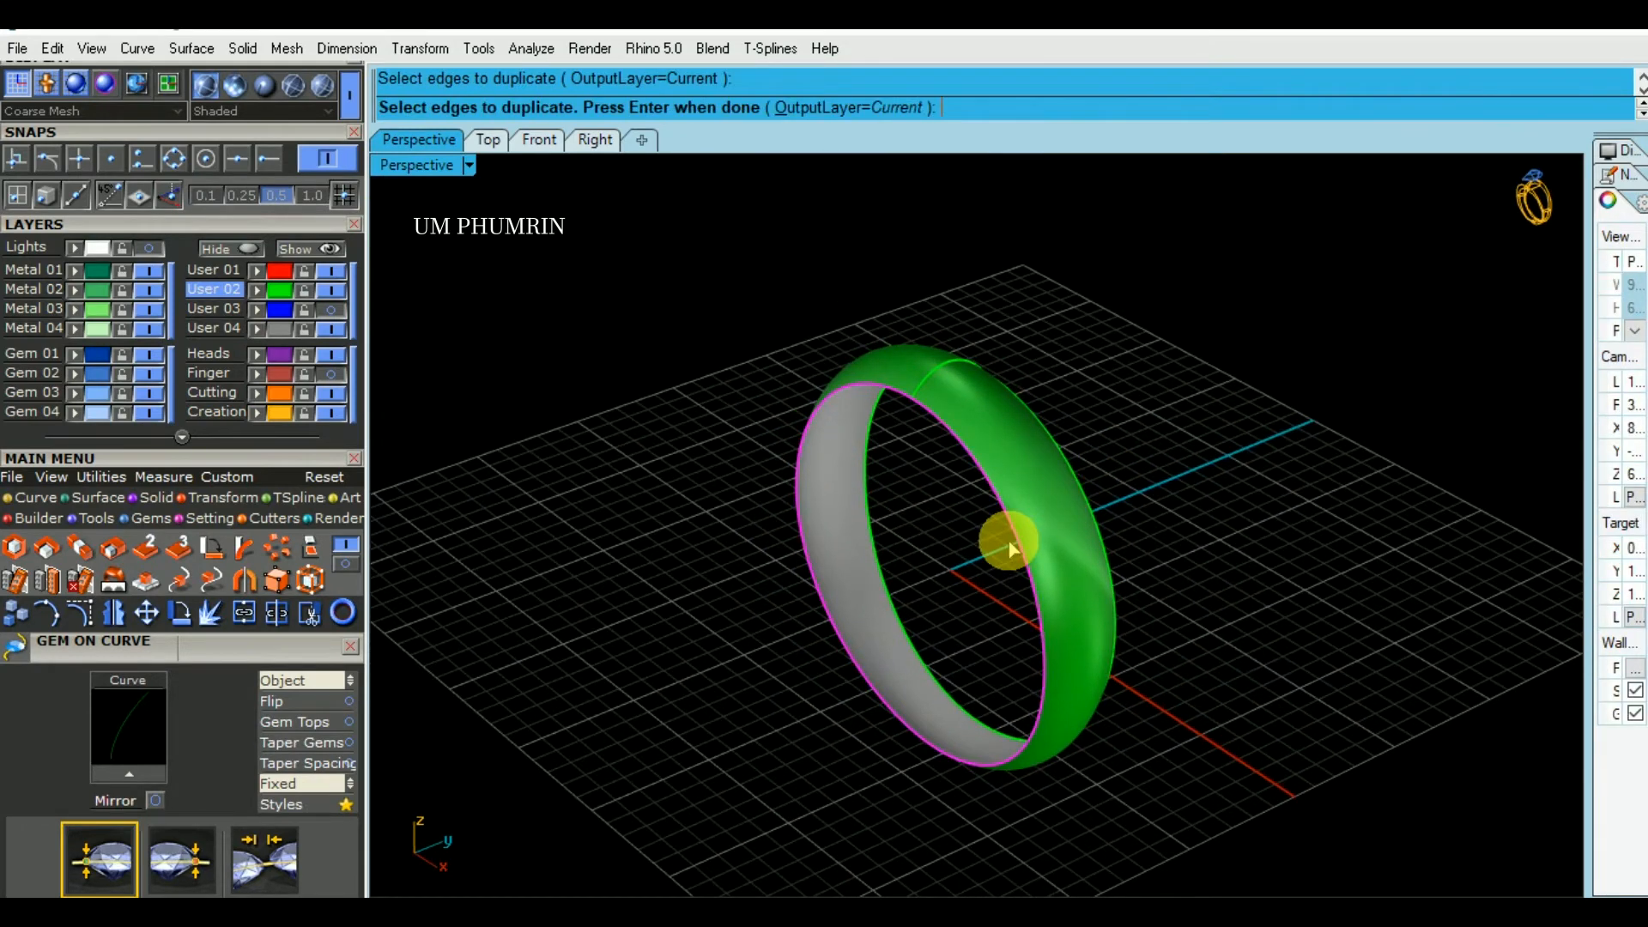
key(Return)
text(Pa)
key(Return)
- Duplicate the opposite side edge of the offset surface and cap it with a planar surface
key(Return)
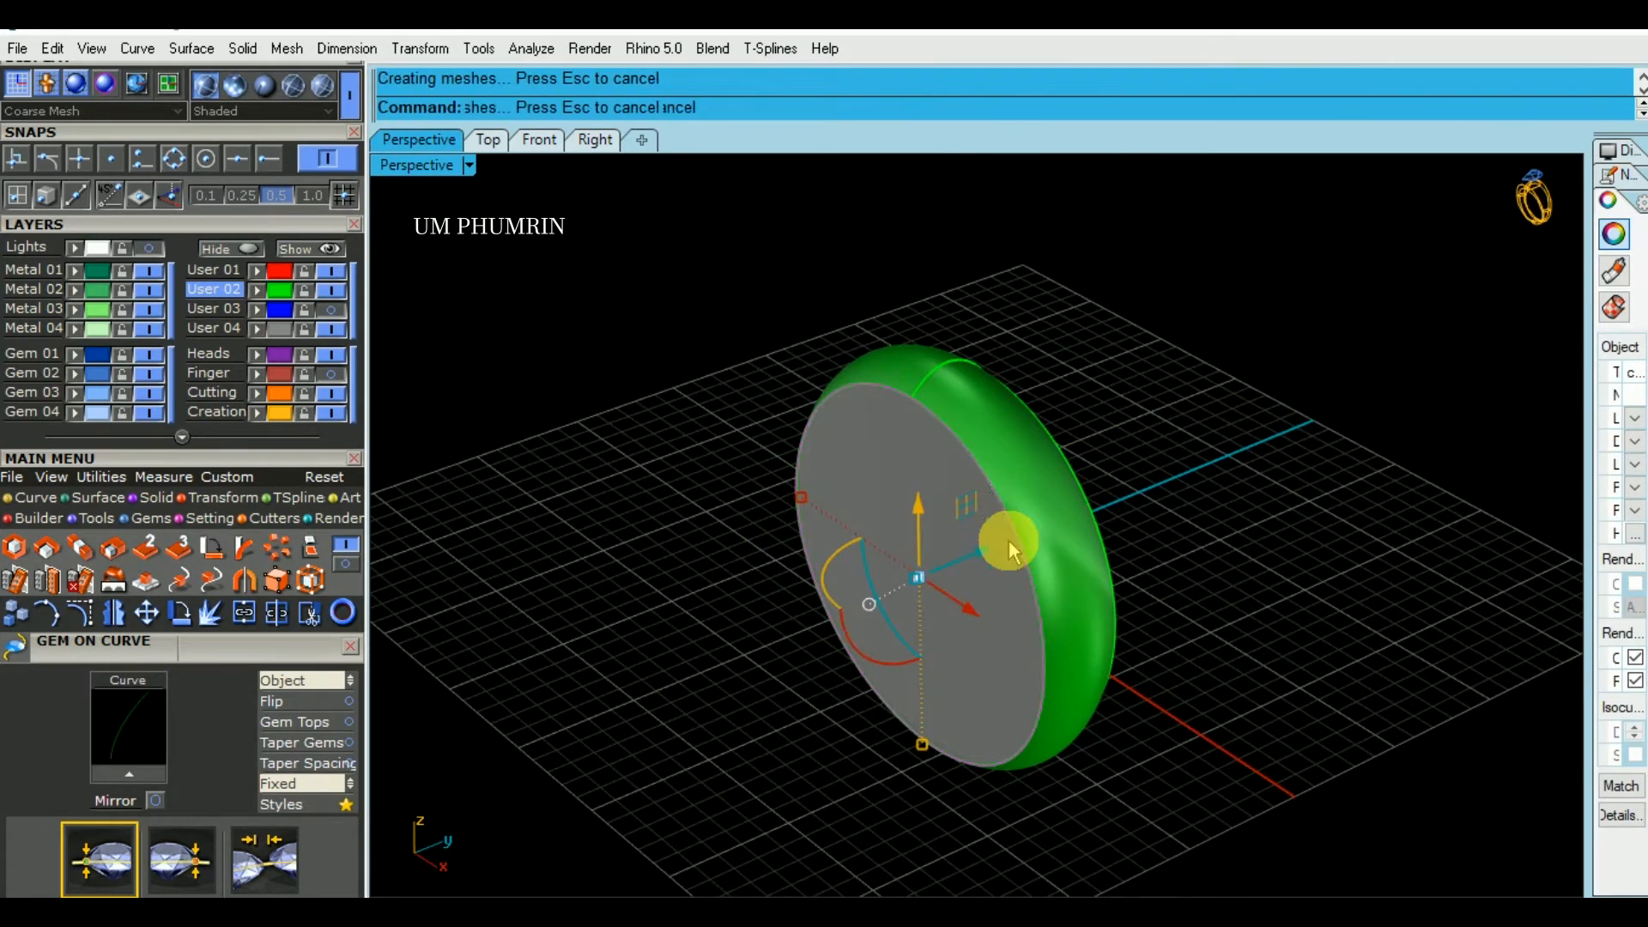
shift+right_drag(1008, 539, 1021, 487)
text(d)
key(Return)
click(956, 538)
right_drag(956, 537, 1115, 606)
click(1221, 593)
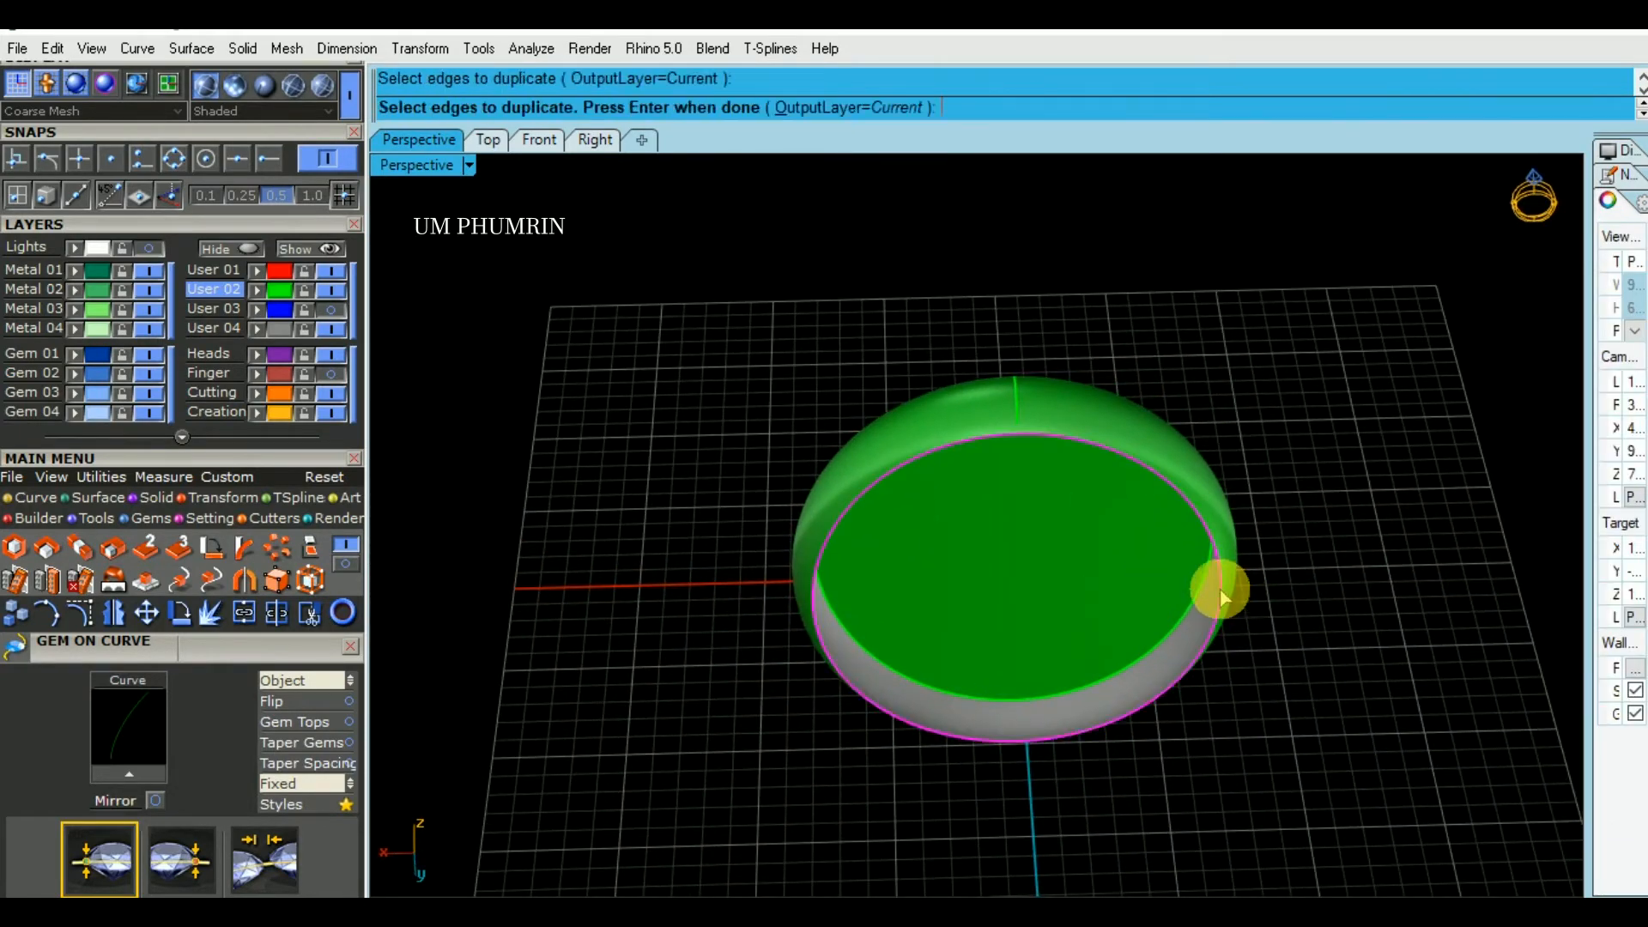
key(Return)
text(PaDe)
key(Return)
- Try to join the two planar caps with the offset surface, and remove both caps
drag(1253, 601, 1105, 473)
shift+right_drag(1201, 486, 1239, 439)
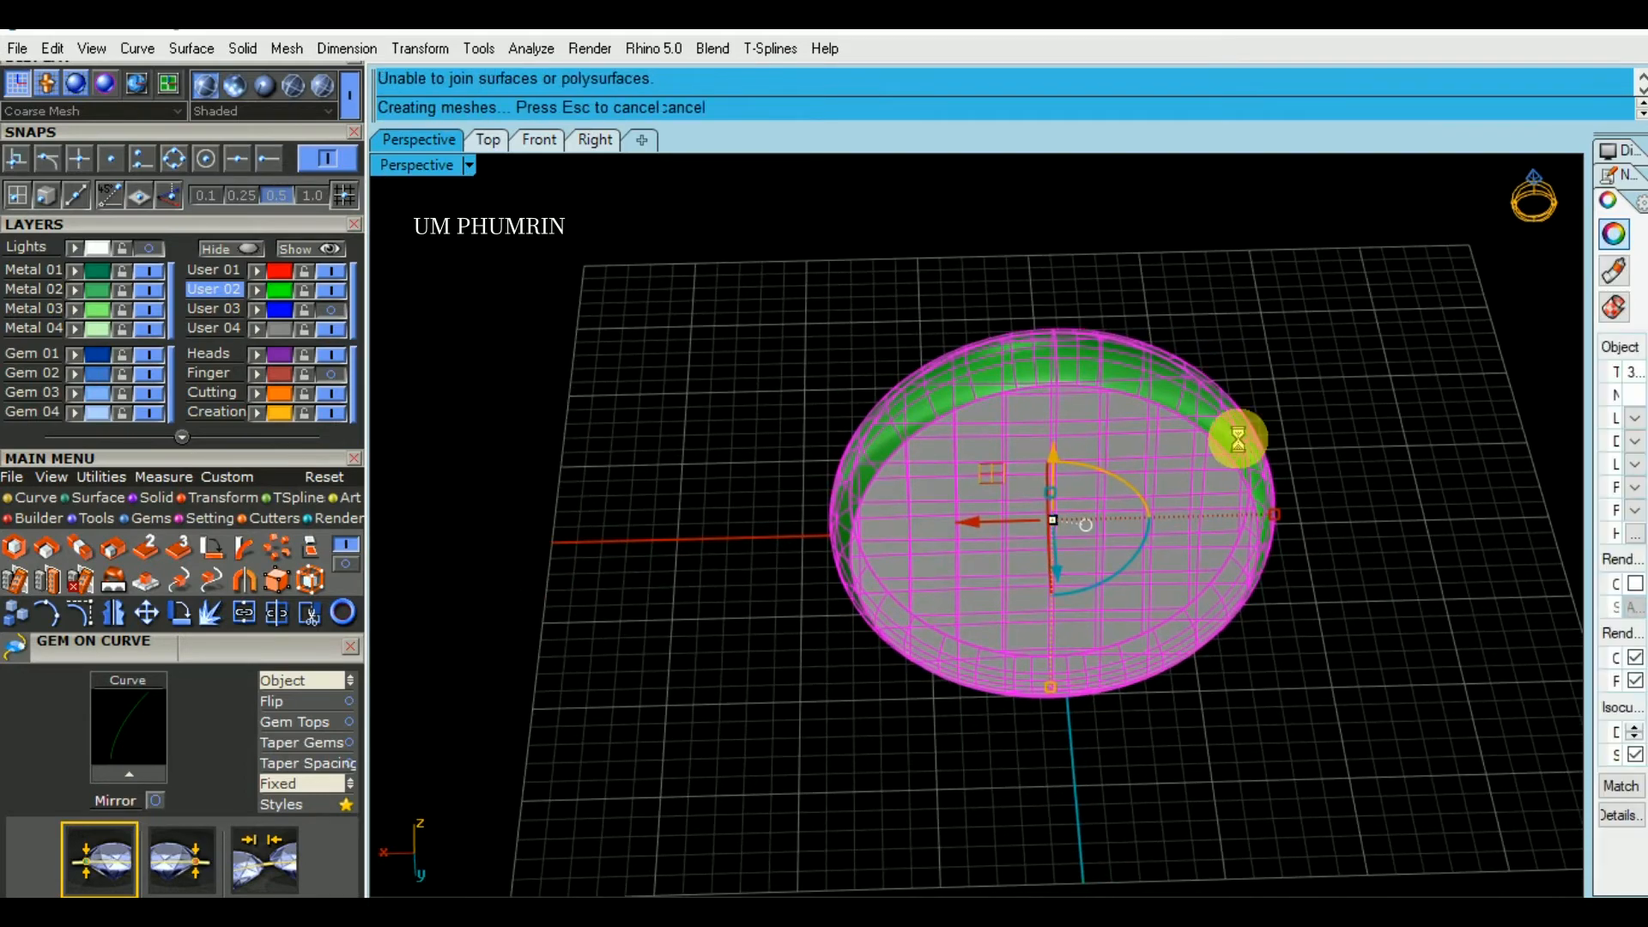
click(1233, 460)
right_drag(1233, 460, 1068, 493)
text(De)
key(Return)
click(920, 456)
- Duplicate the front side edge of the offset surface as a curve
text(d)
key(Return)
click(1088, 463)
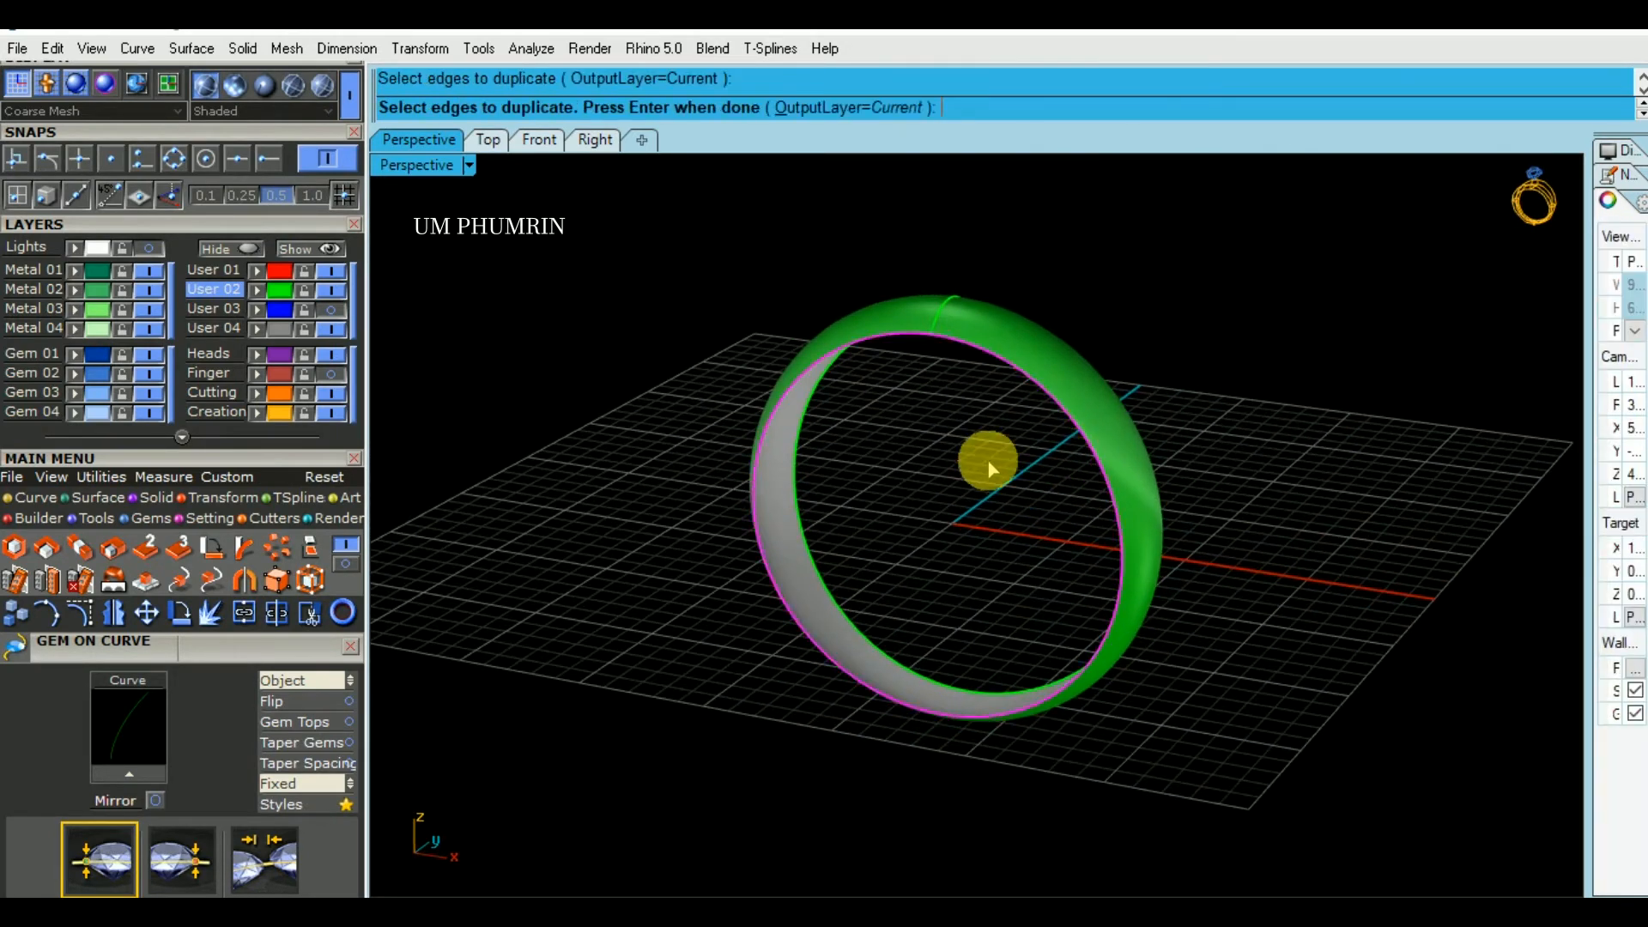
key(Return)
mouse_move(974, 446)
right_down()
mouse_move(1067, 482)
mouse_move(988, 429)
right_up()
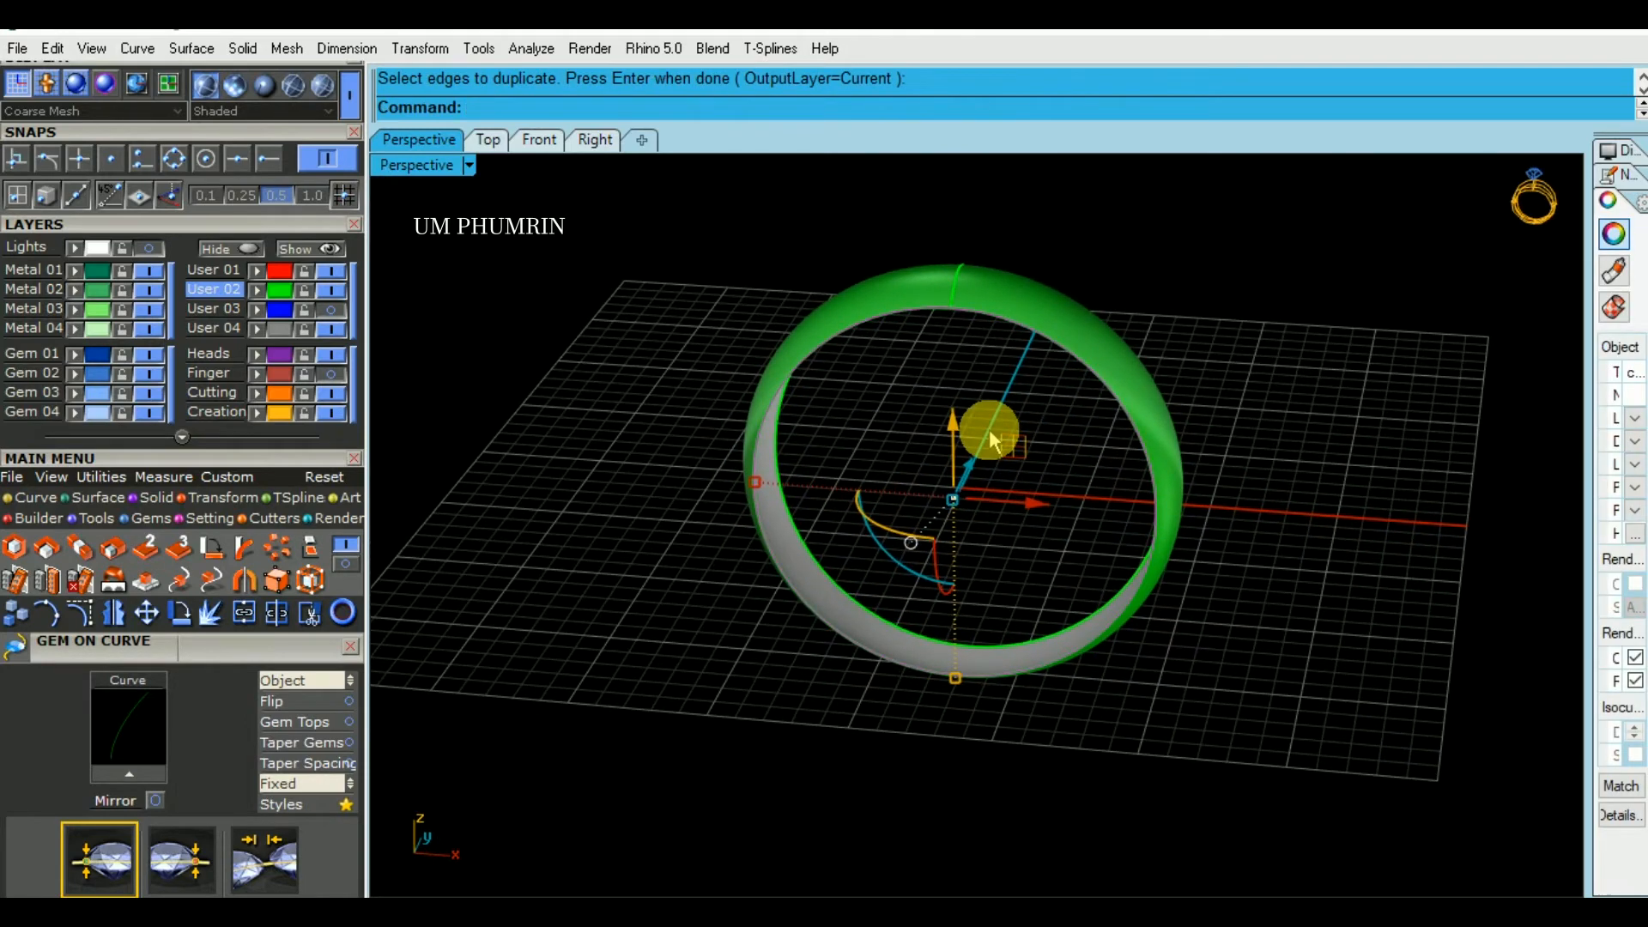
- Split the duplicated edge curve at points picked with the Quad snap
text(Ss)
key(Return)
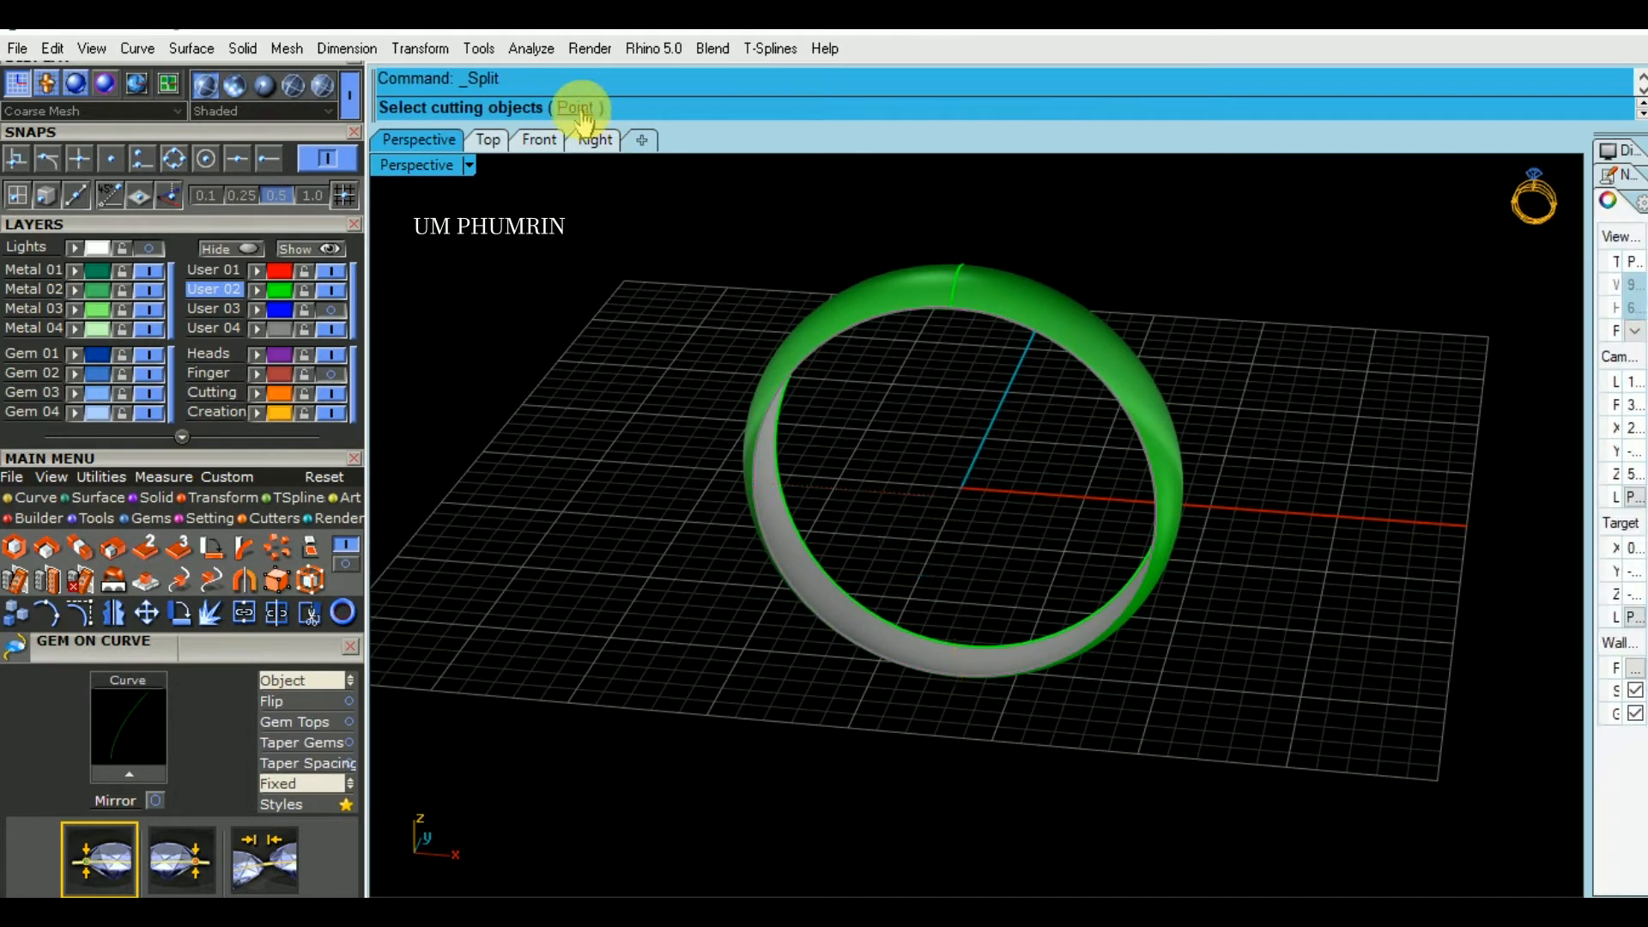
click(174, 158)
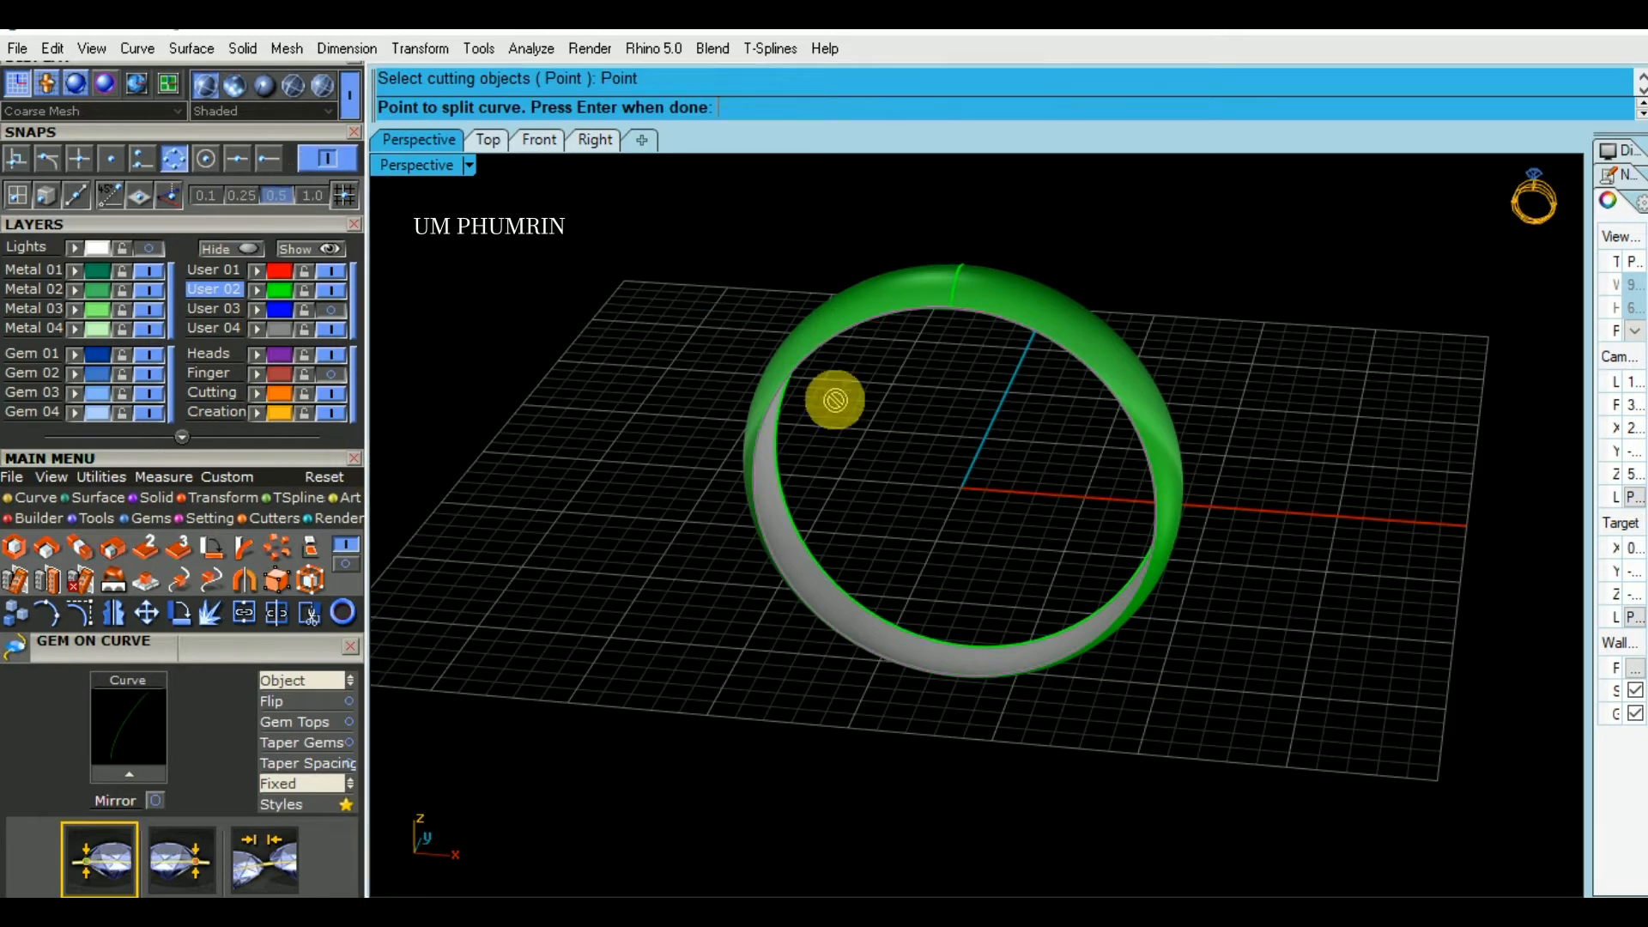
key(Return)
text(Lo)
key(Return)
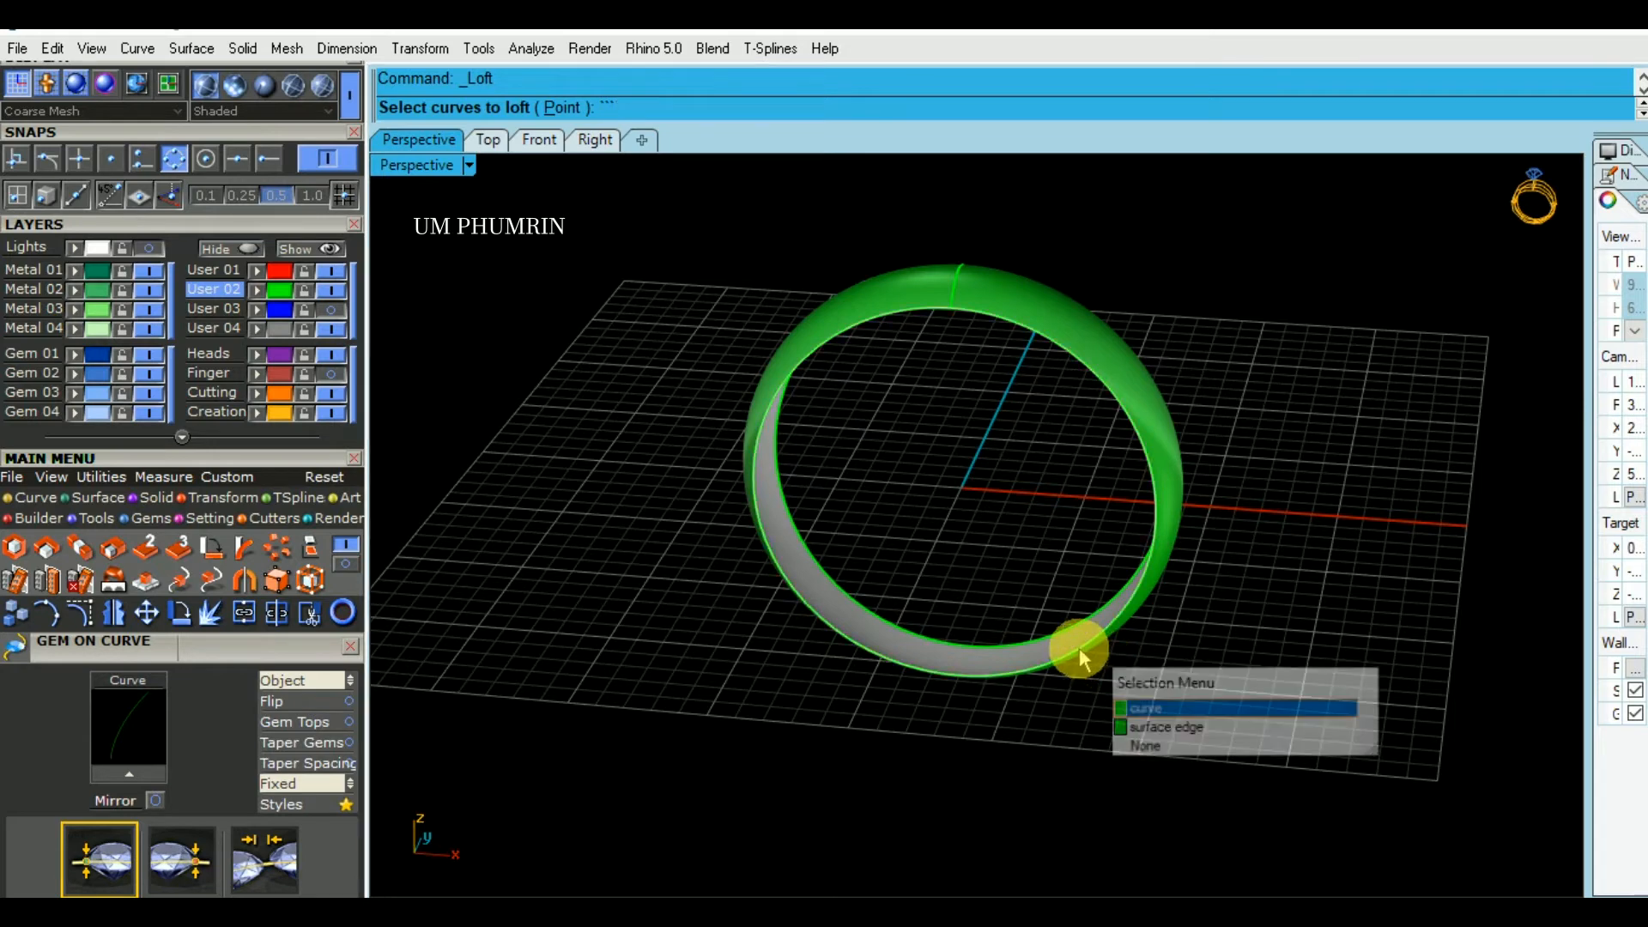
right_drag(1074, 644, 1079, 554)
text(s)
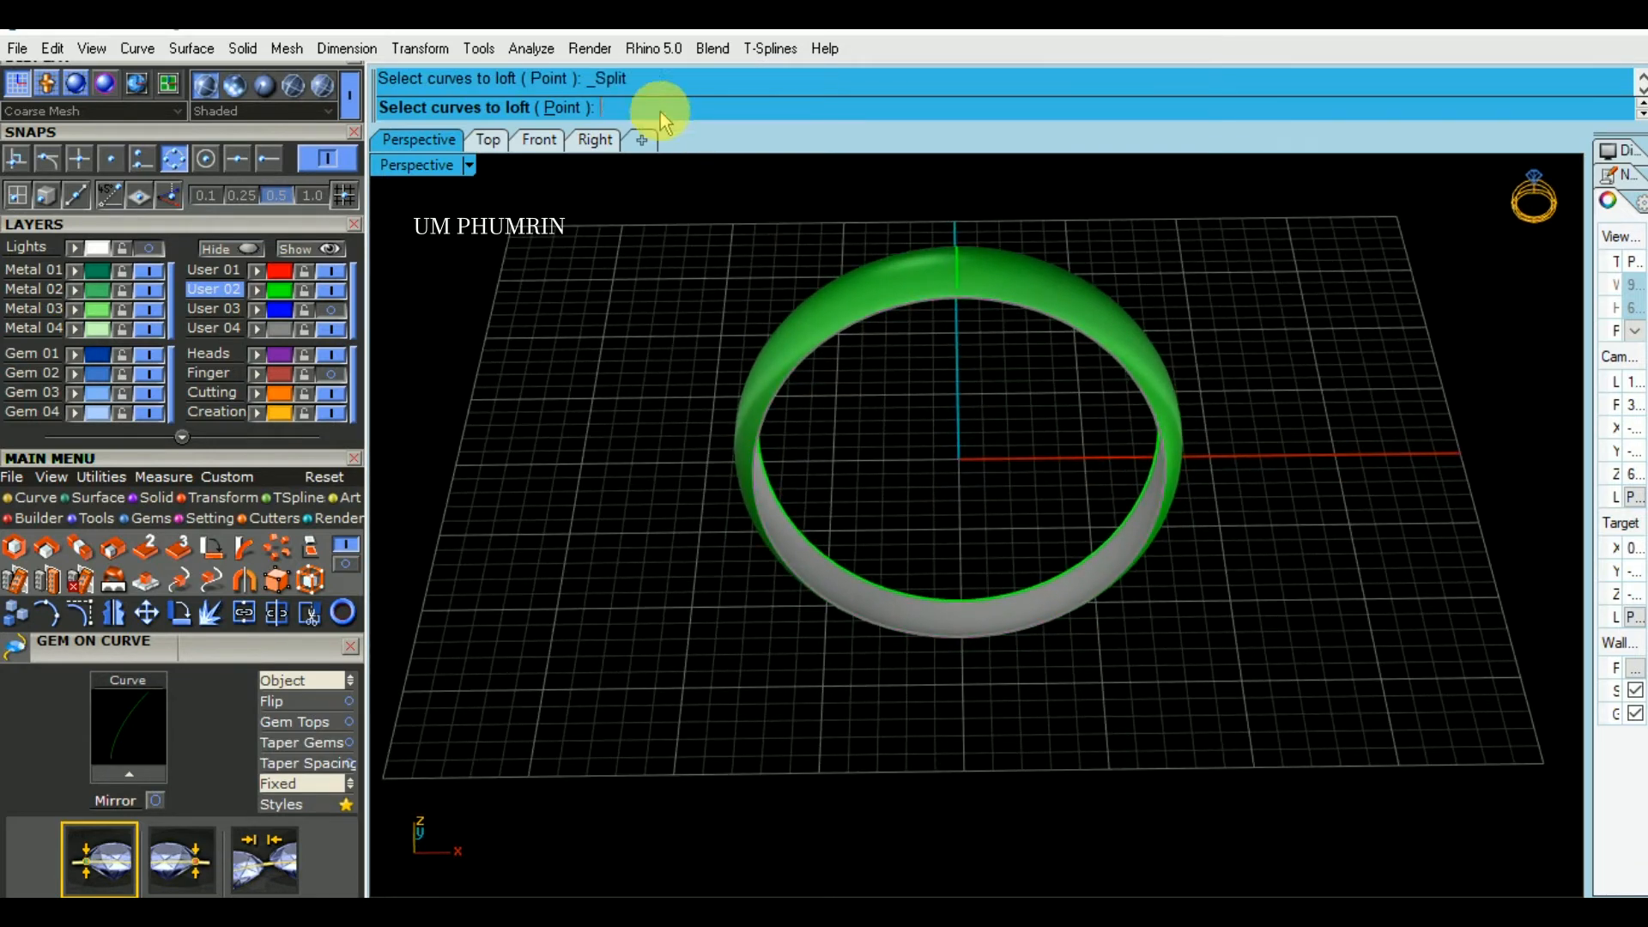
click(583, 111)
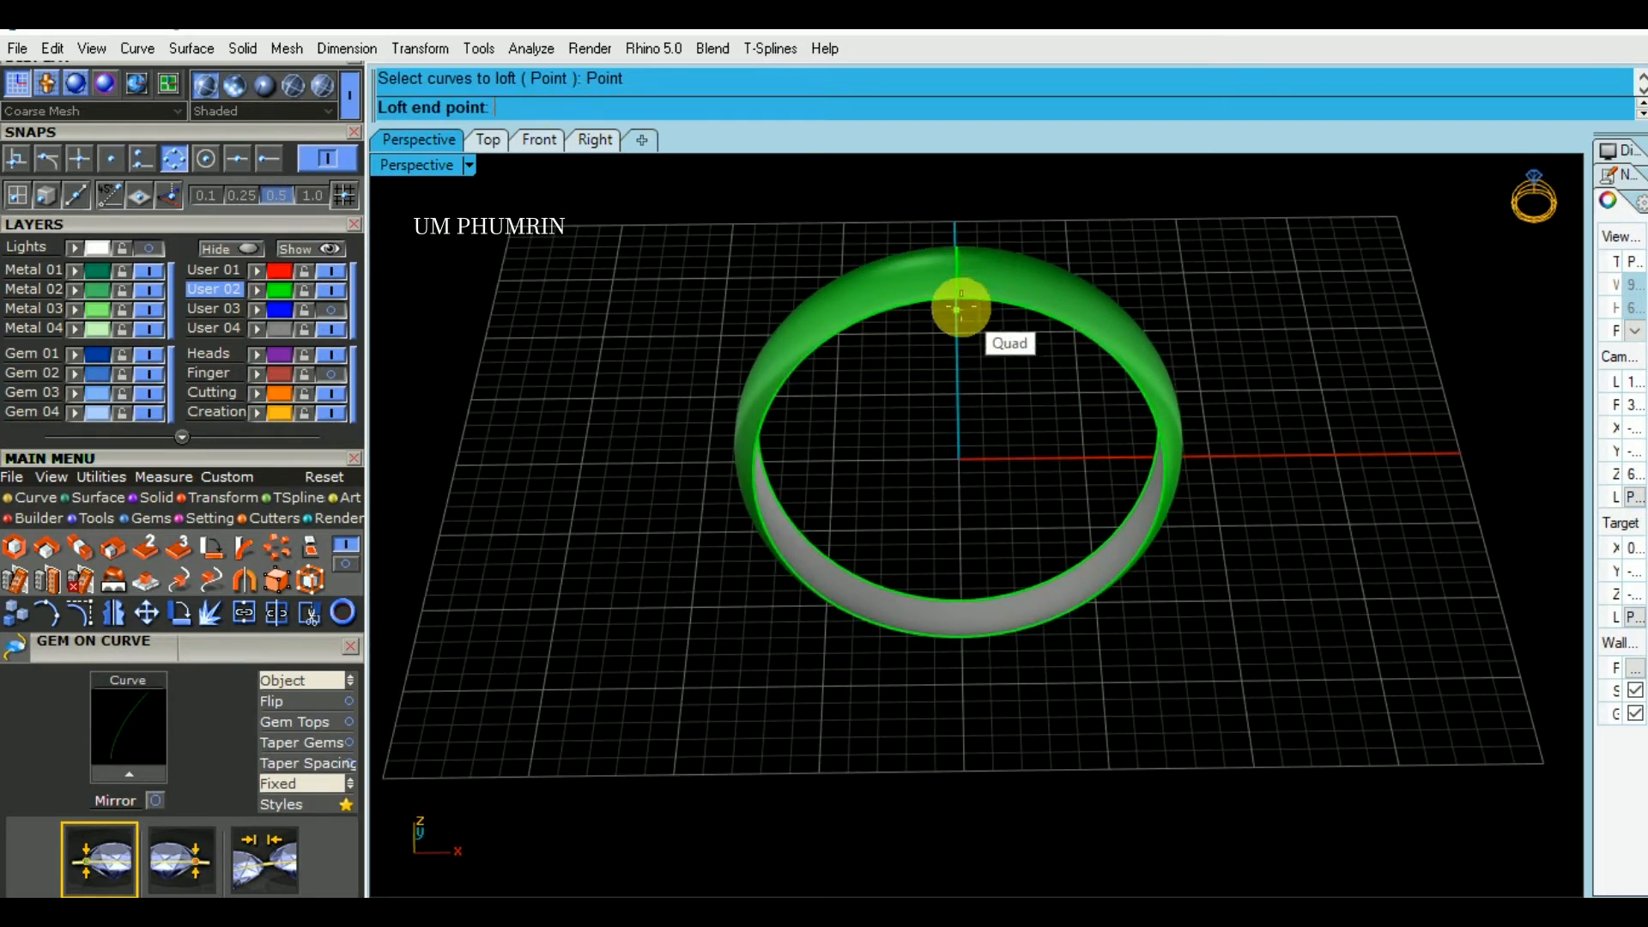
click(1002, 301)
right_click(1001, 302)
- Split the duplicated front edge curve at its upper and lower quad points and loft the two halves into a cap surface
text(sp)
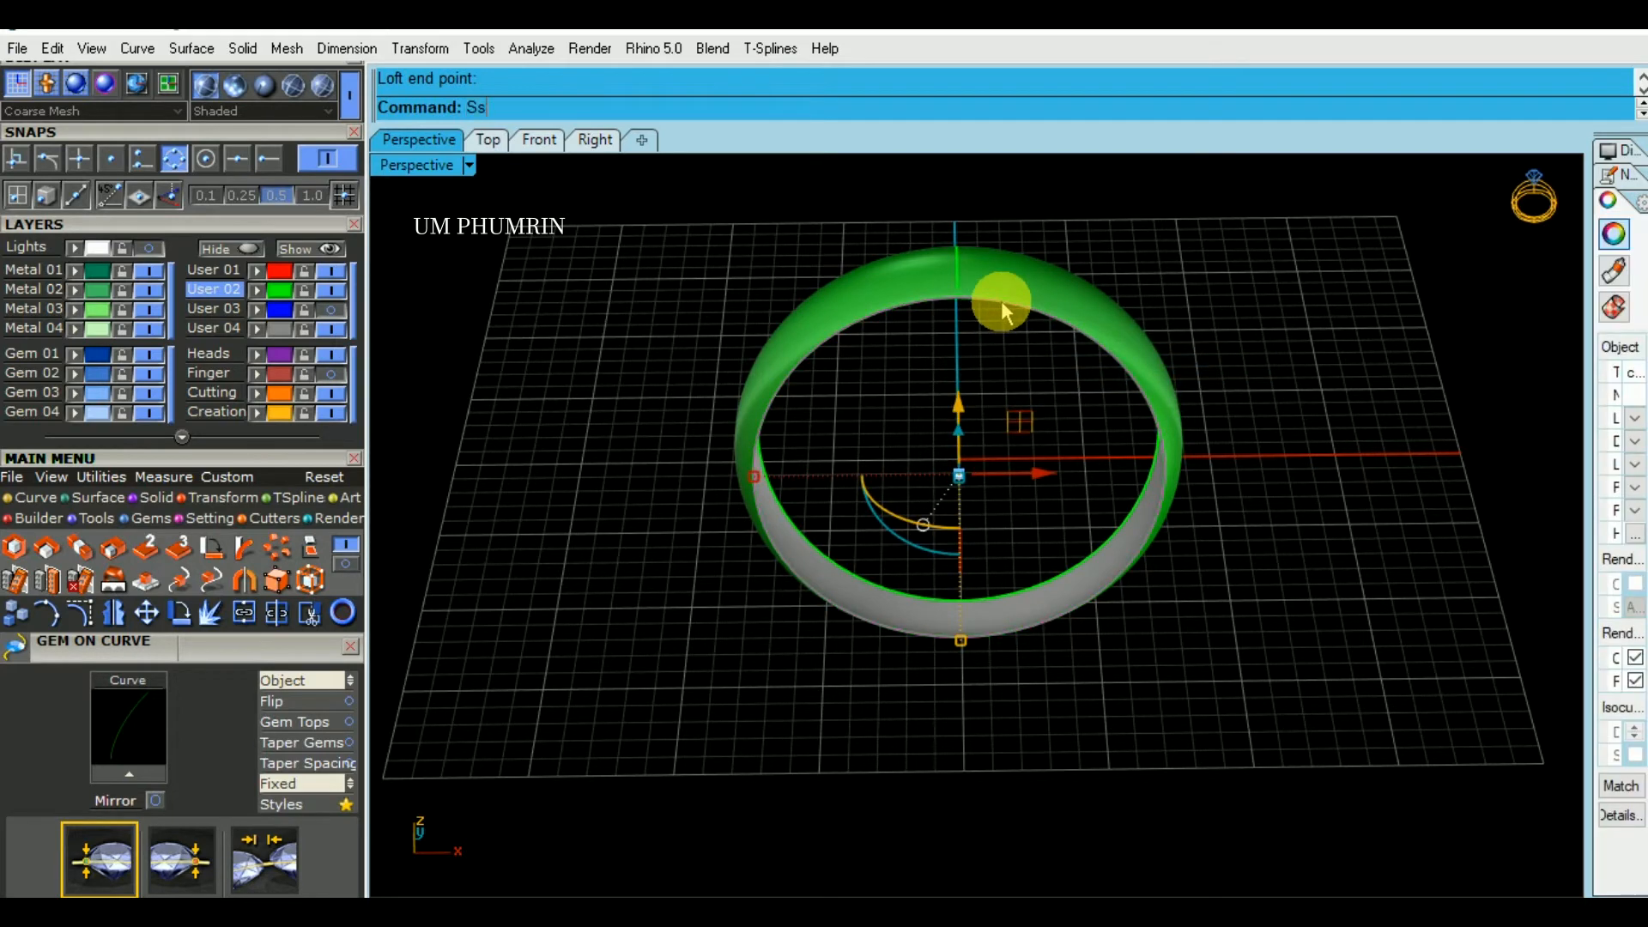
key(Return)
click(575, 107)
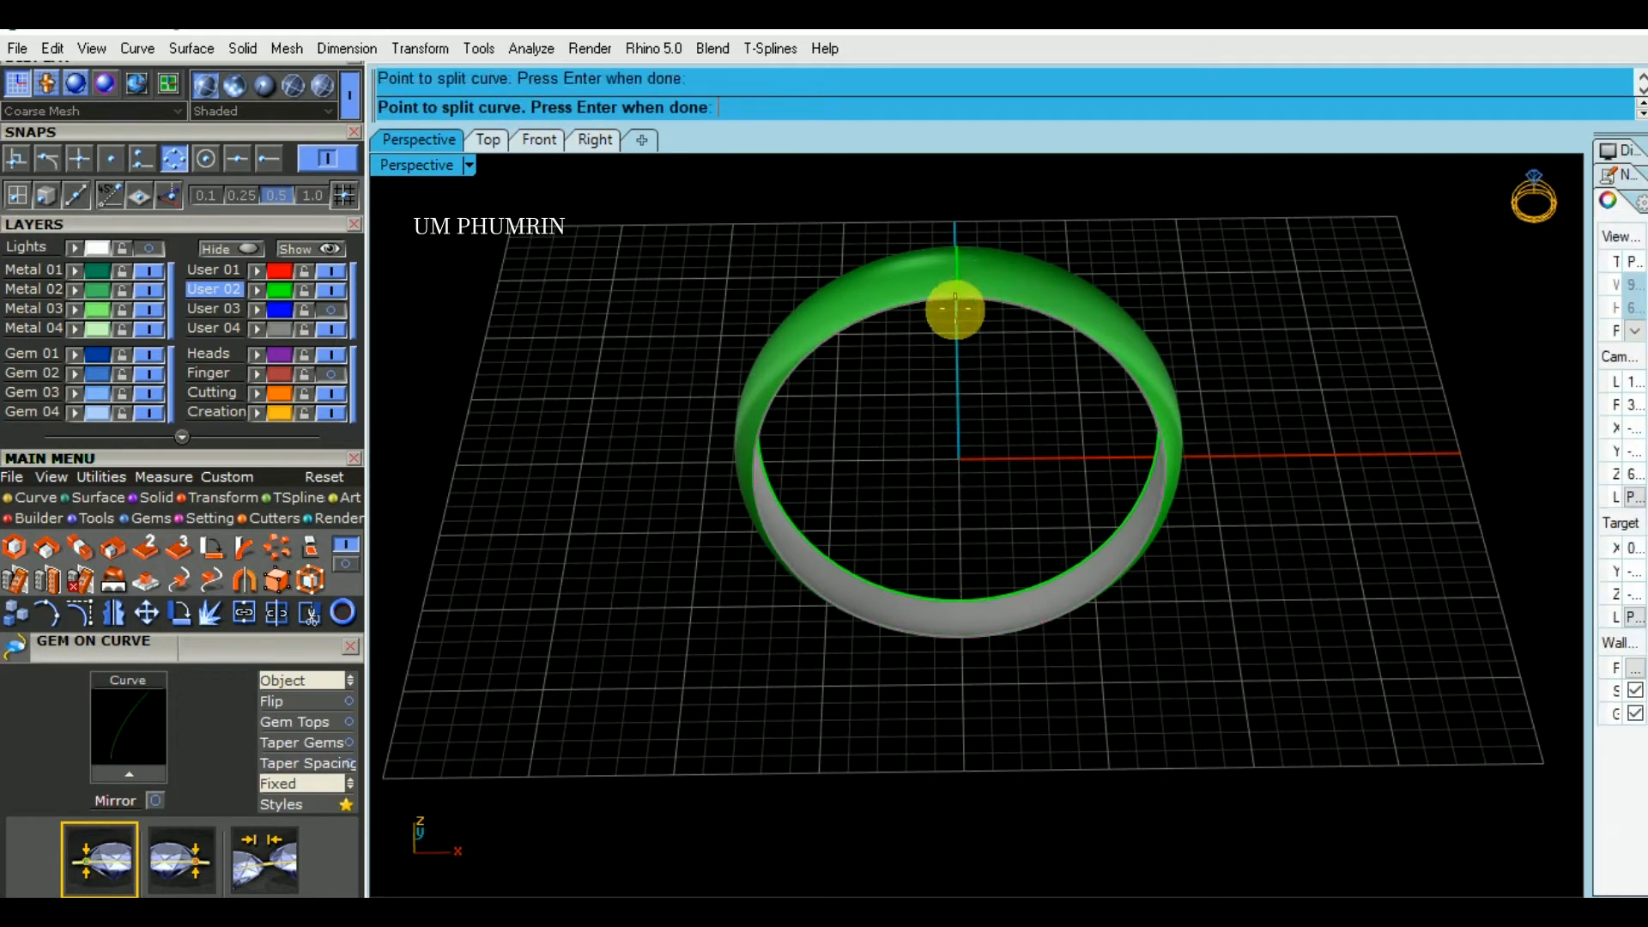
click(957, 632)
key(Return)
text(Lo)
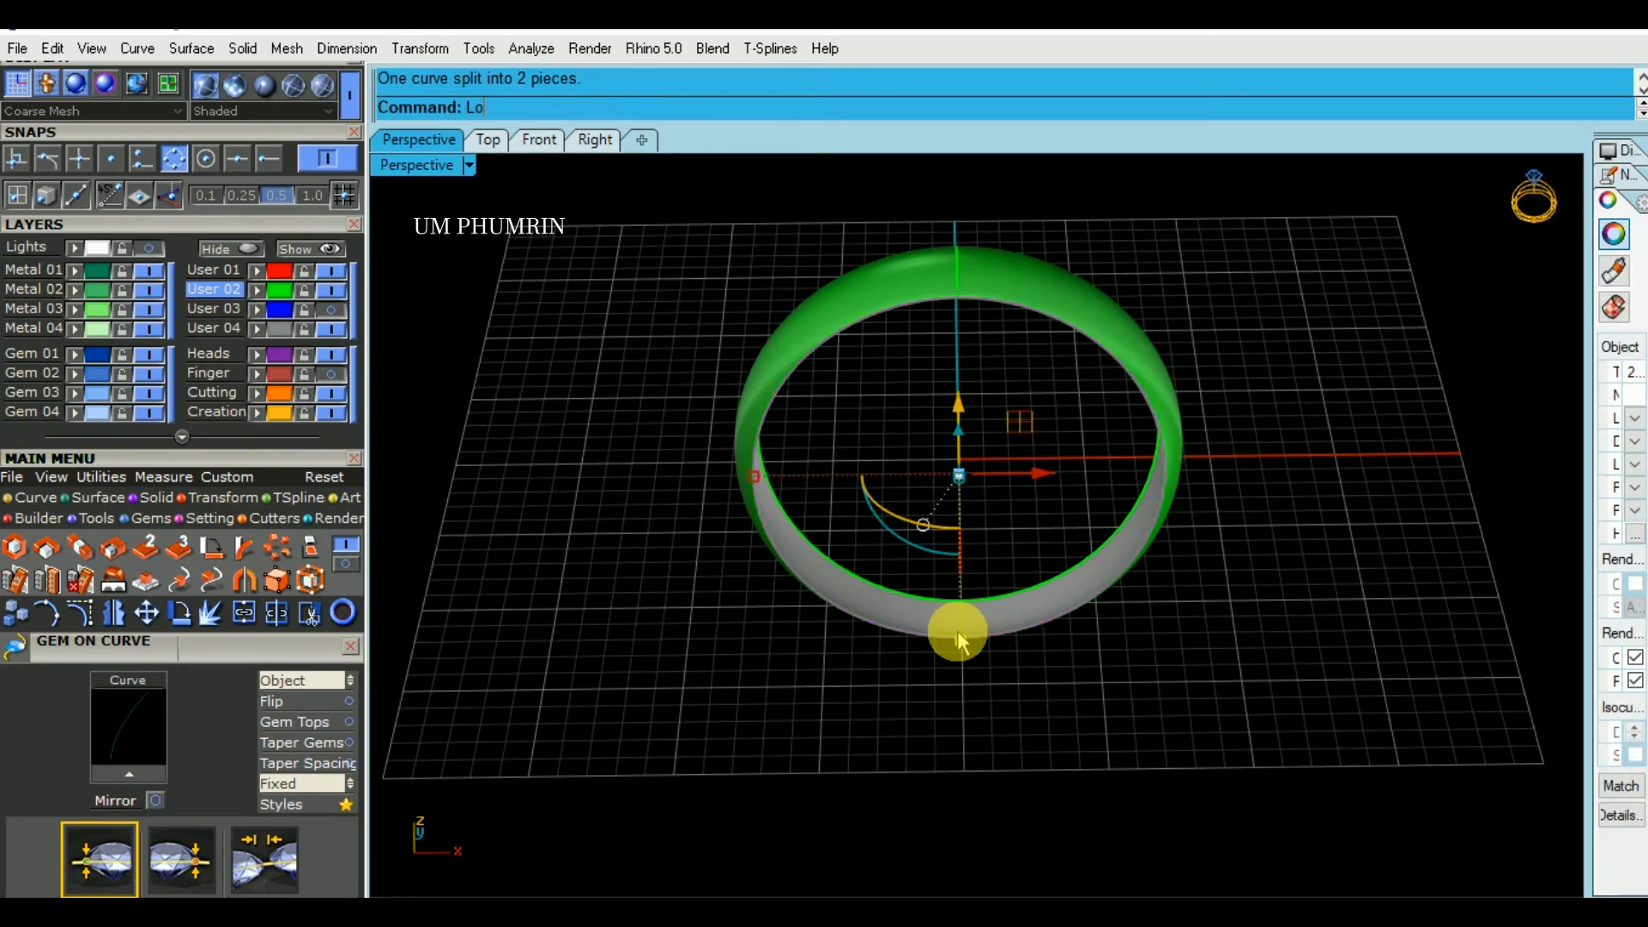
key(Return)
key(Delete)
- Duplicate the opposite side edge of the offset surface and split the curve at its upper and lower quad points
right_drag(1174, 560, 634, 490)
click(1086, 505)
click(1251, 548)
right_drag(1251, 548, 1092, 591)
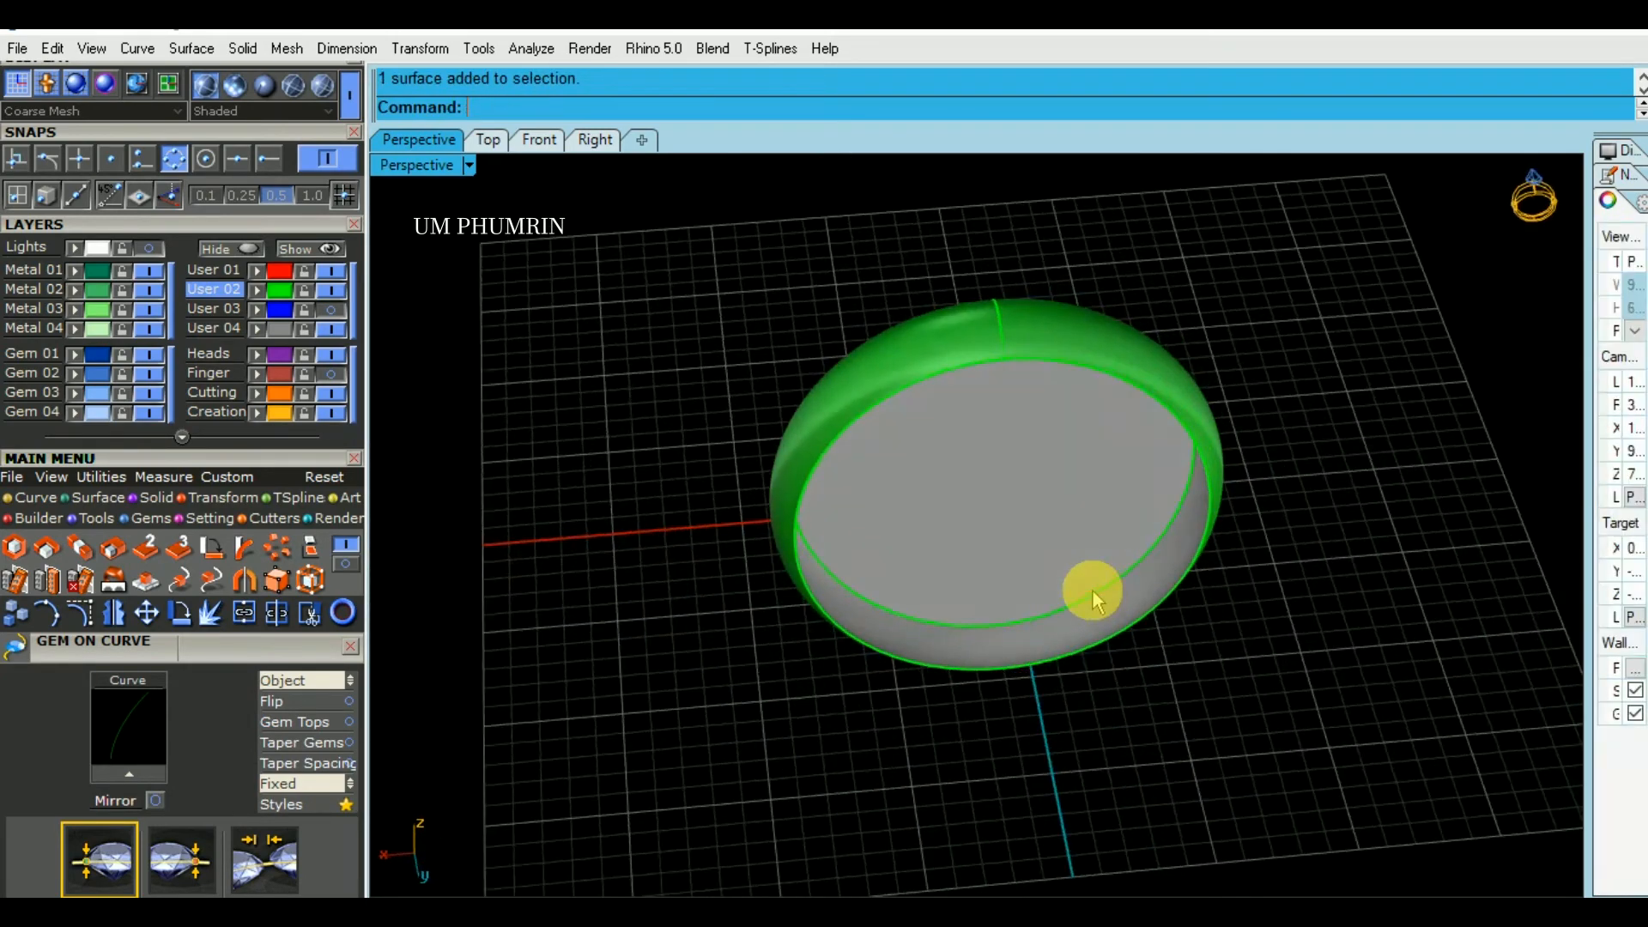
key(Return)
click(1074, 364)
key(Return)
text(S)
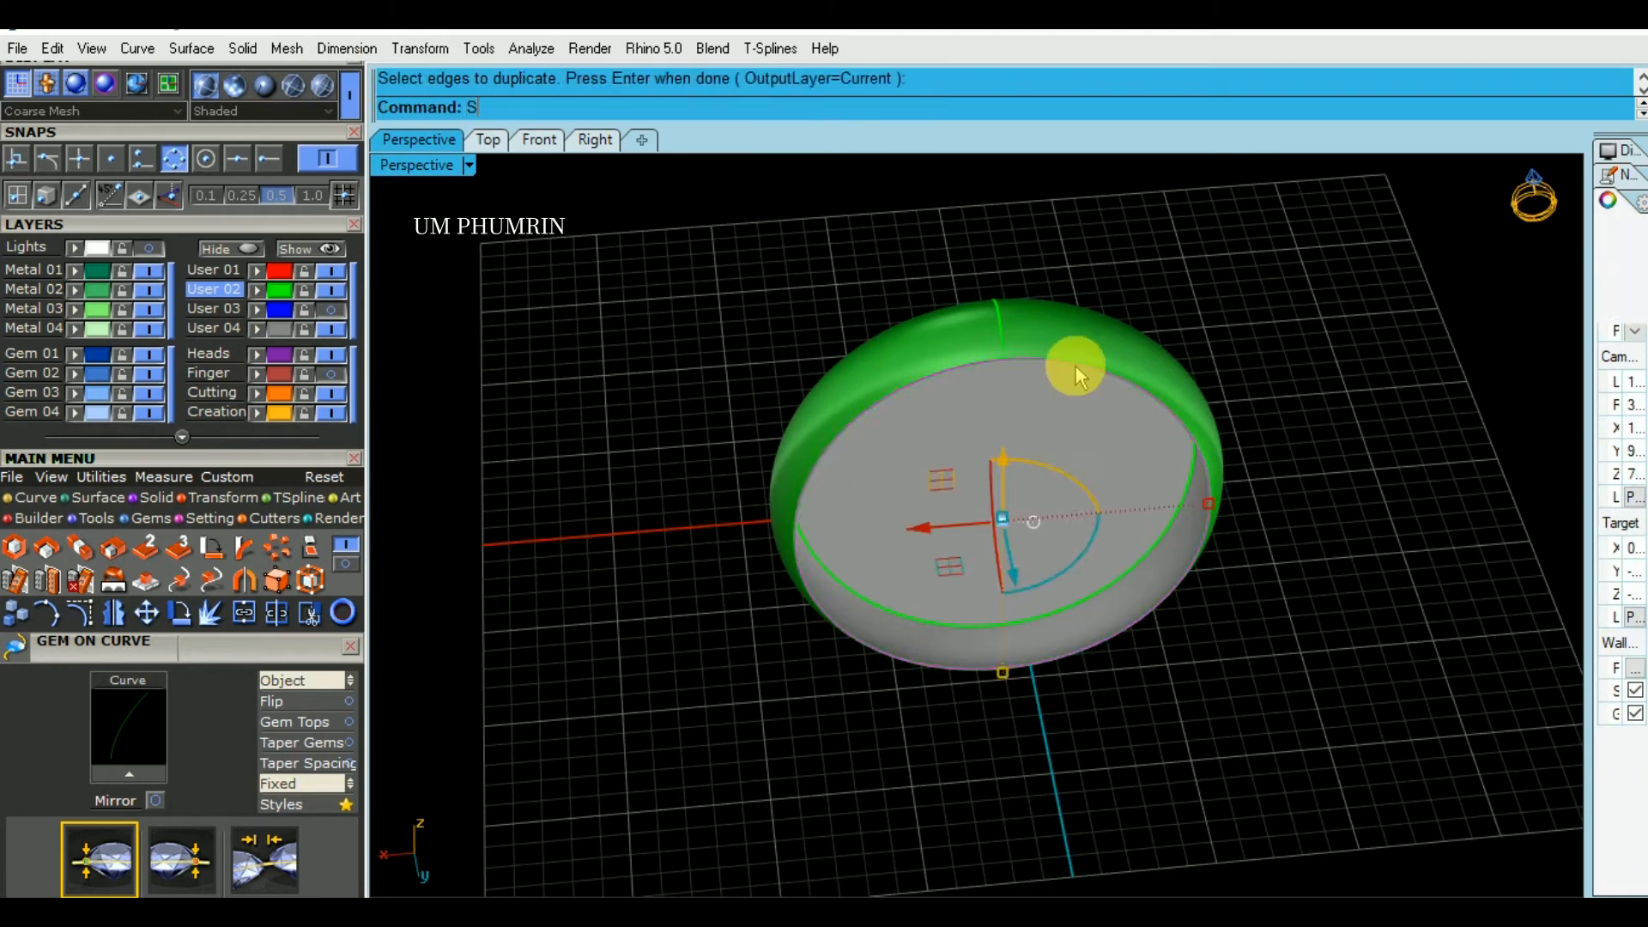
key(Return)
click(575, 107)
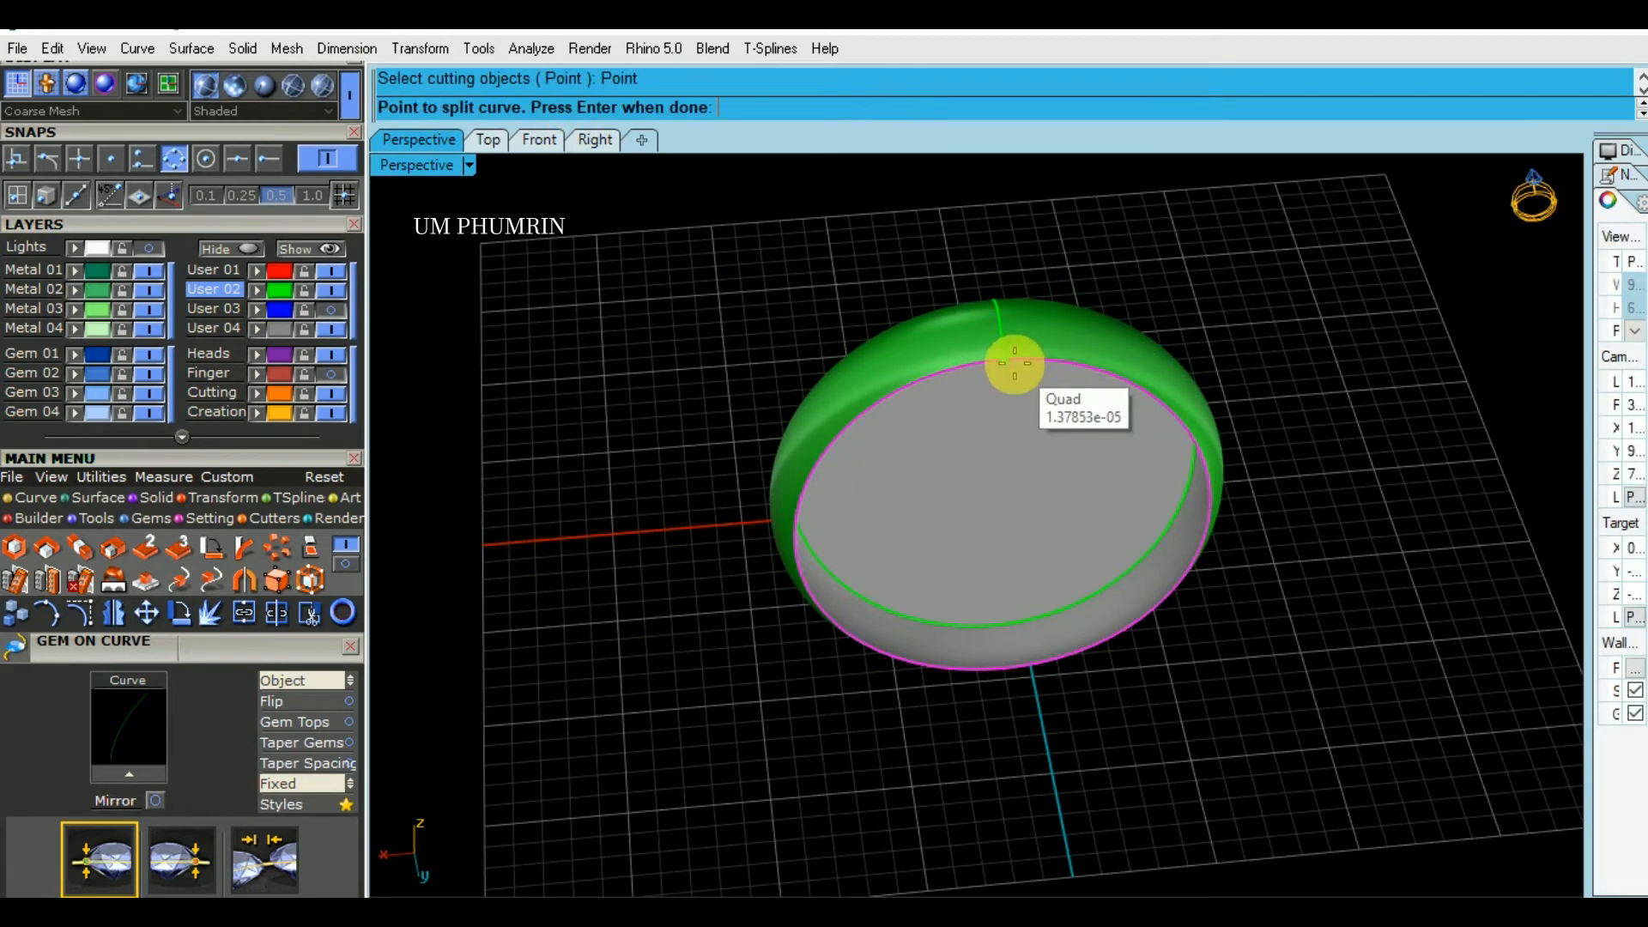
click(1014, 367)
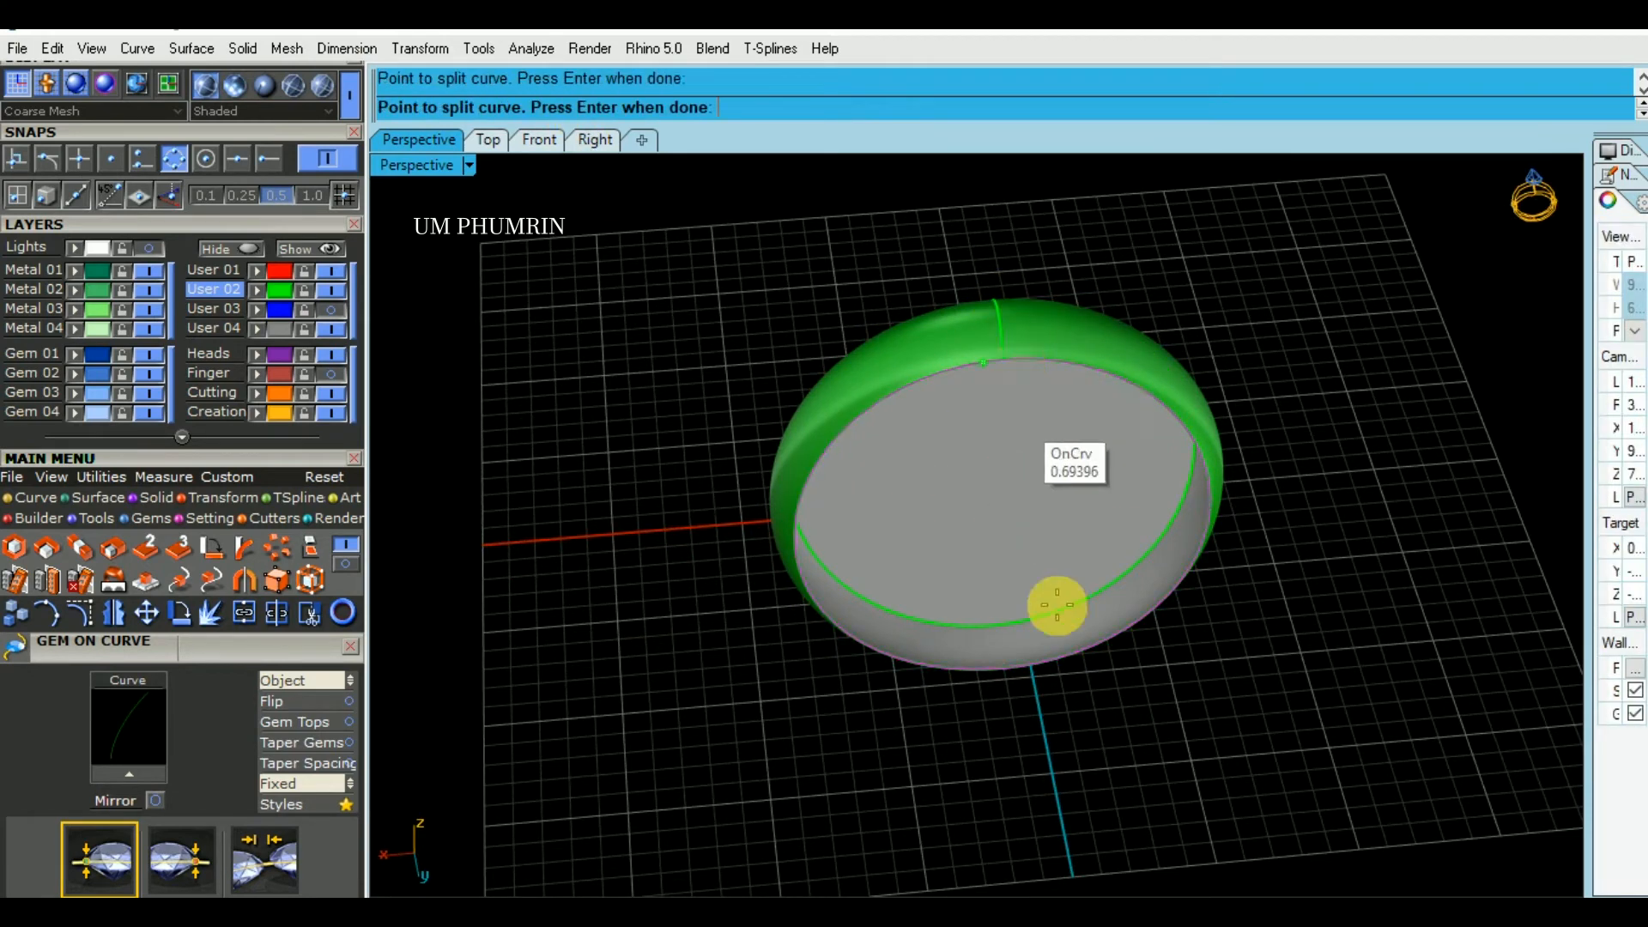
click(1001, 673)
key(Return)
- Loft the two halves of the split curve into a second cap and join all surfaces into one closed body
text(lo)
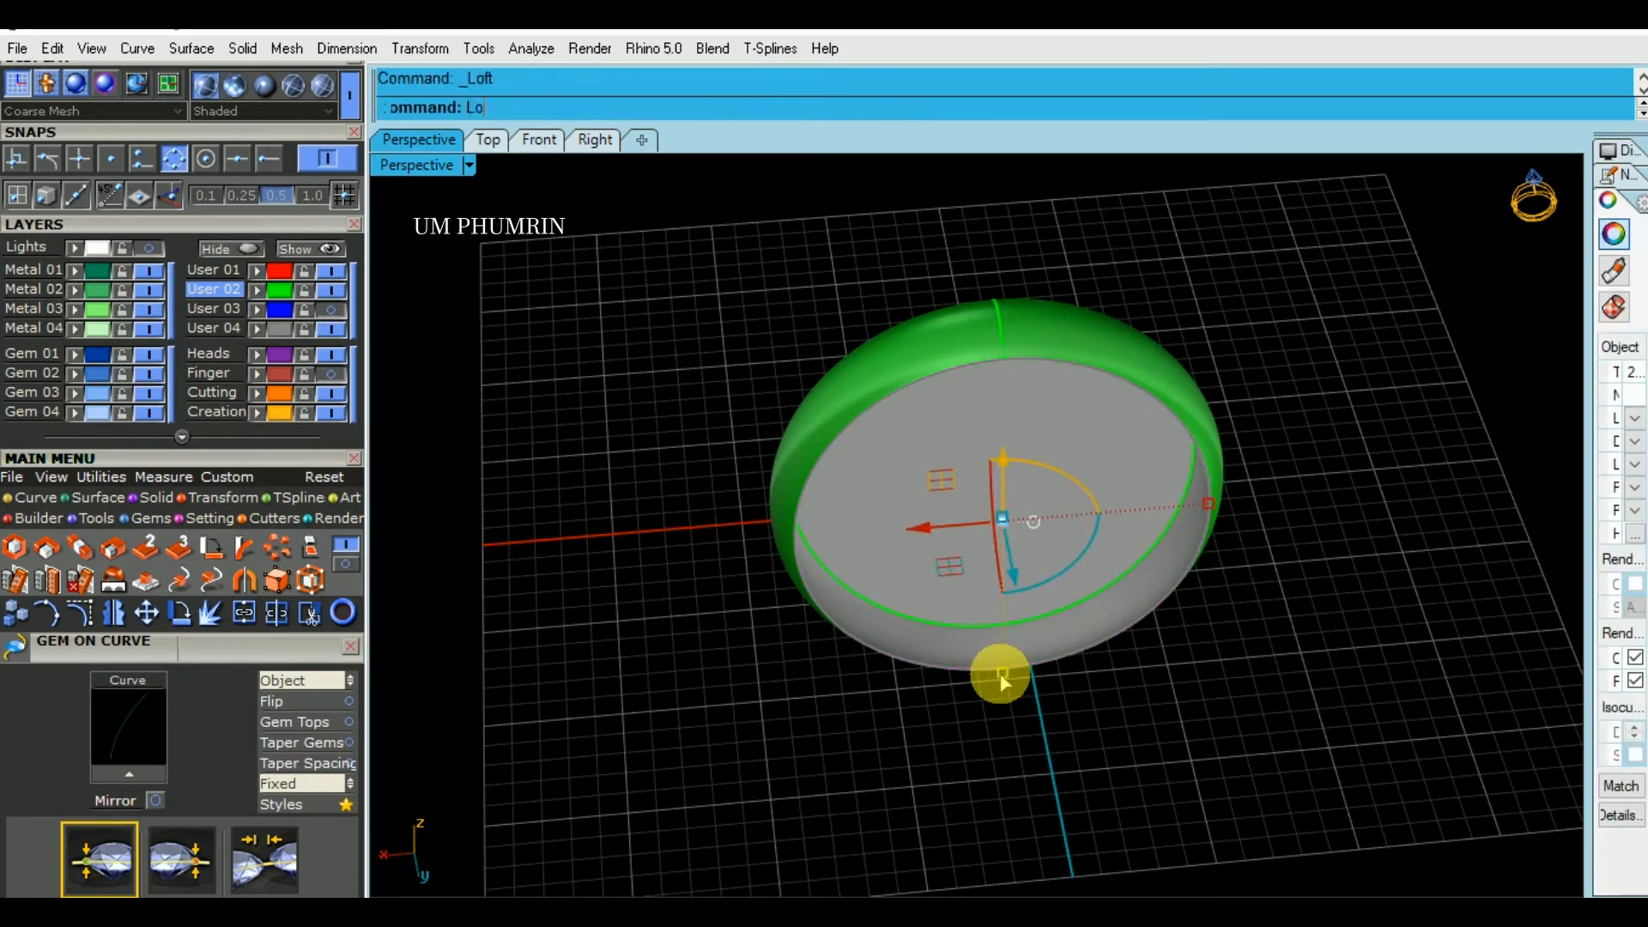
key(Return)
key(Return)
text(de)
key(Return)
drag(1196, 717, 788, 382)
text(jo)
key(Return)
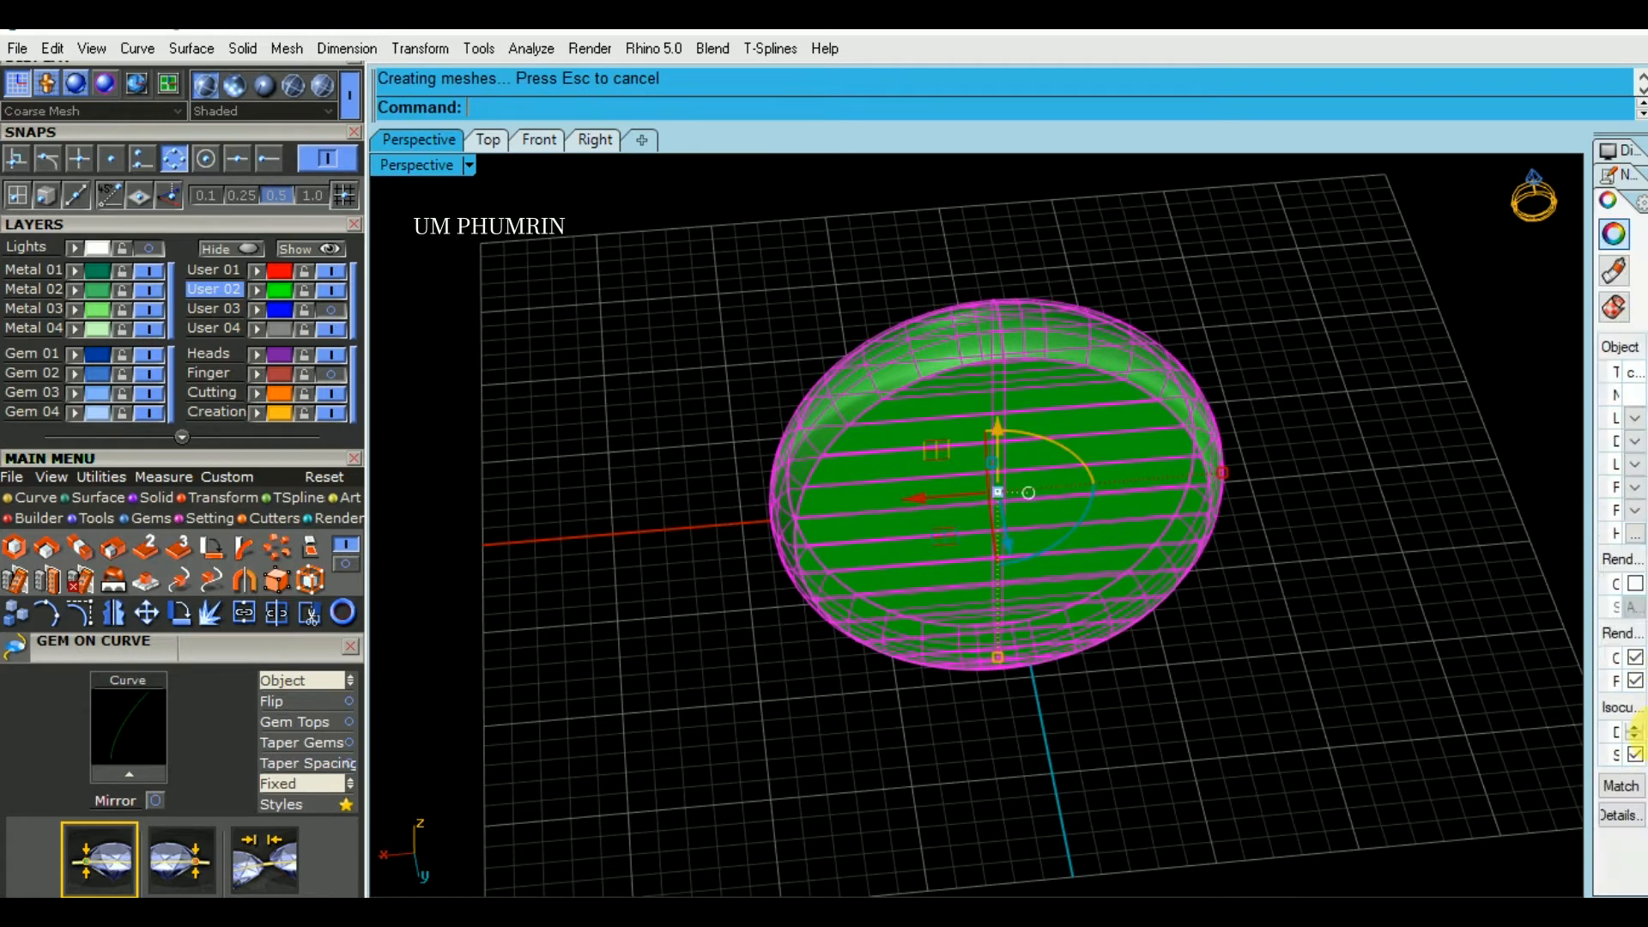
- Show all hidden ring parts around the closed inner body
click(1373, 667)
click(307, 249)
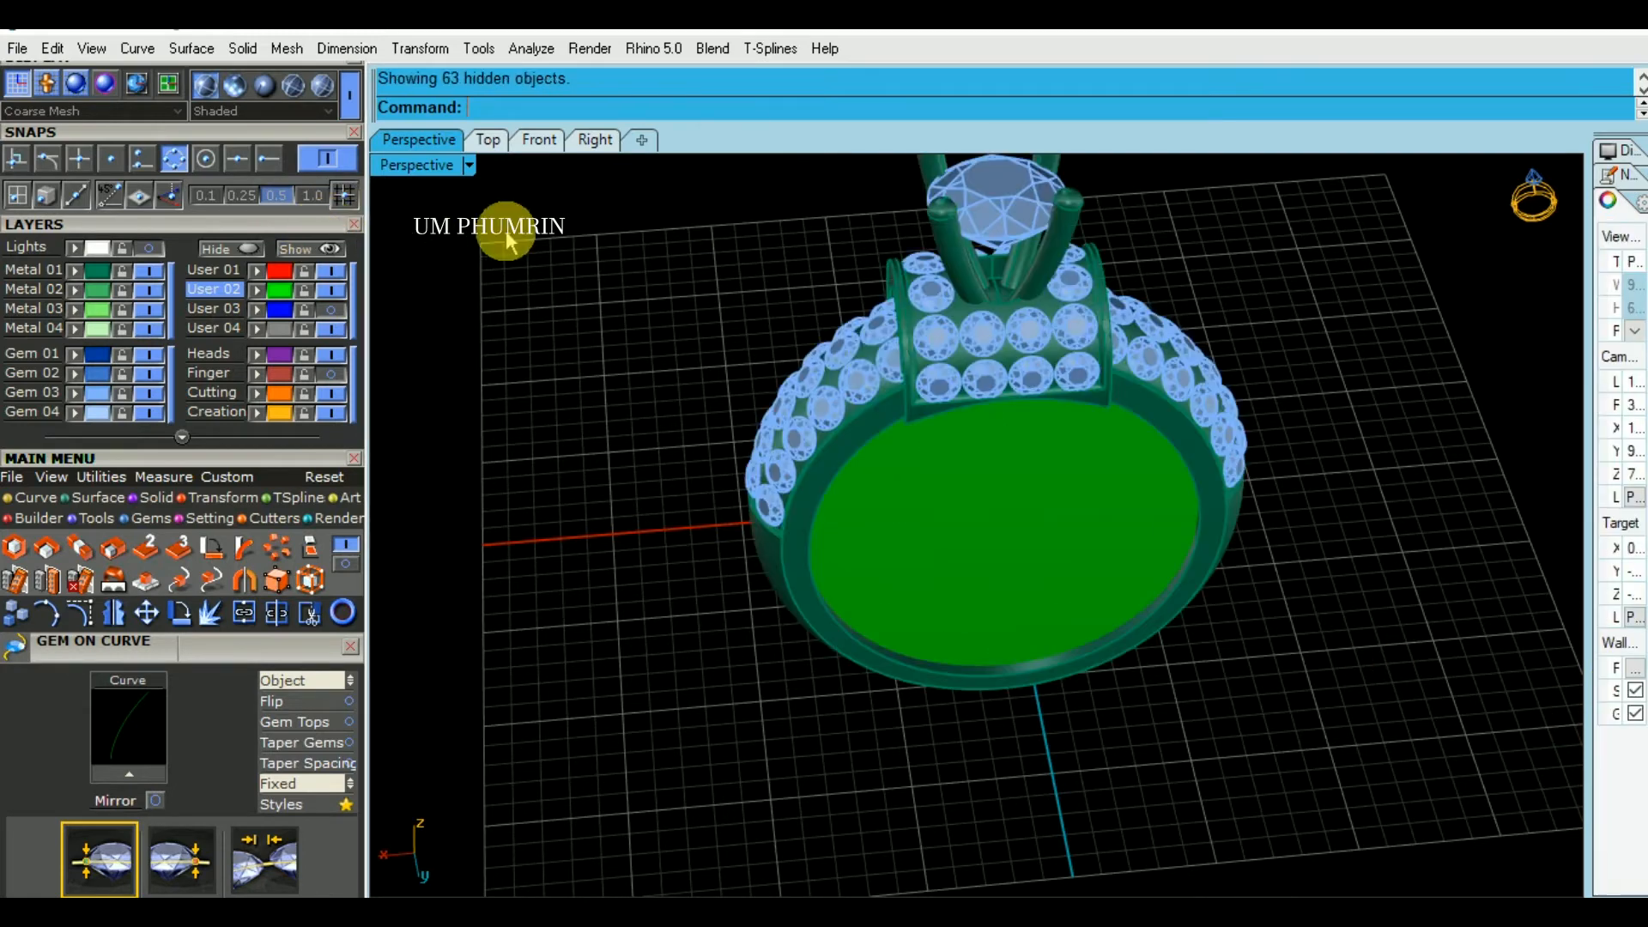
right_drag(953, 406, 549, 180)
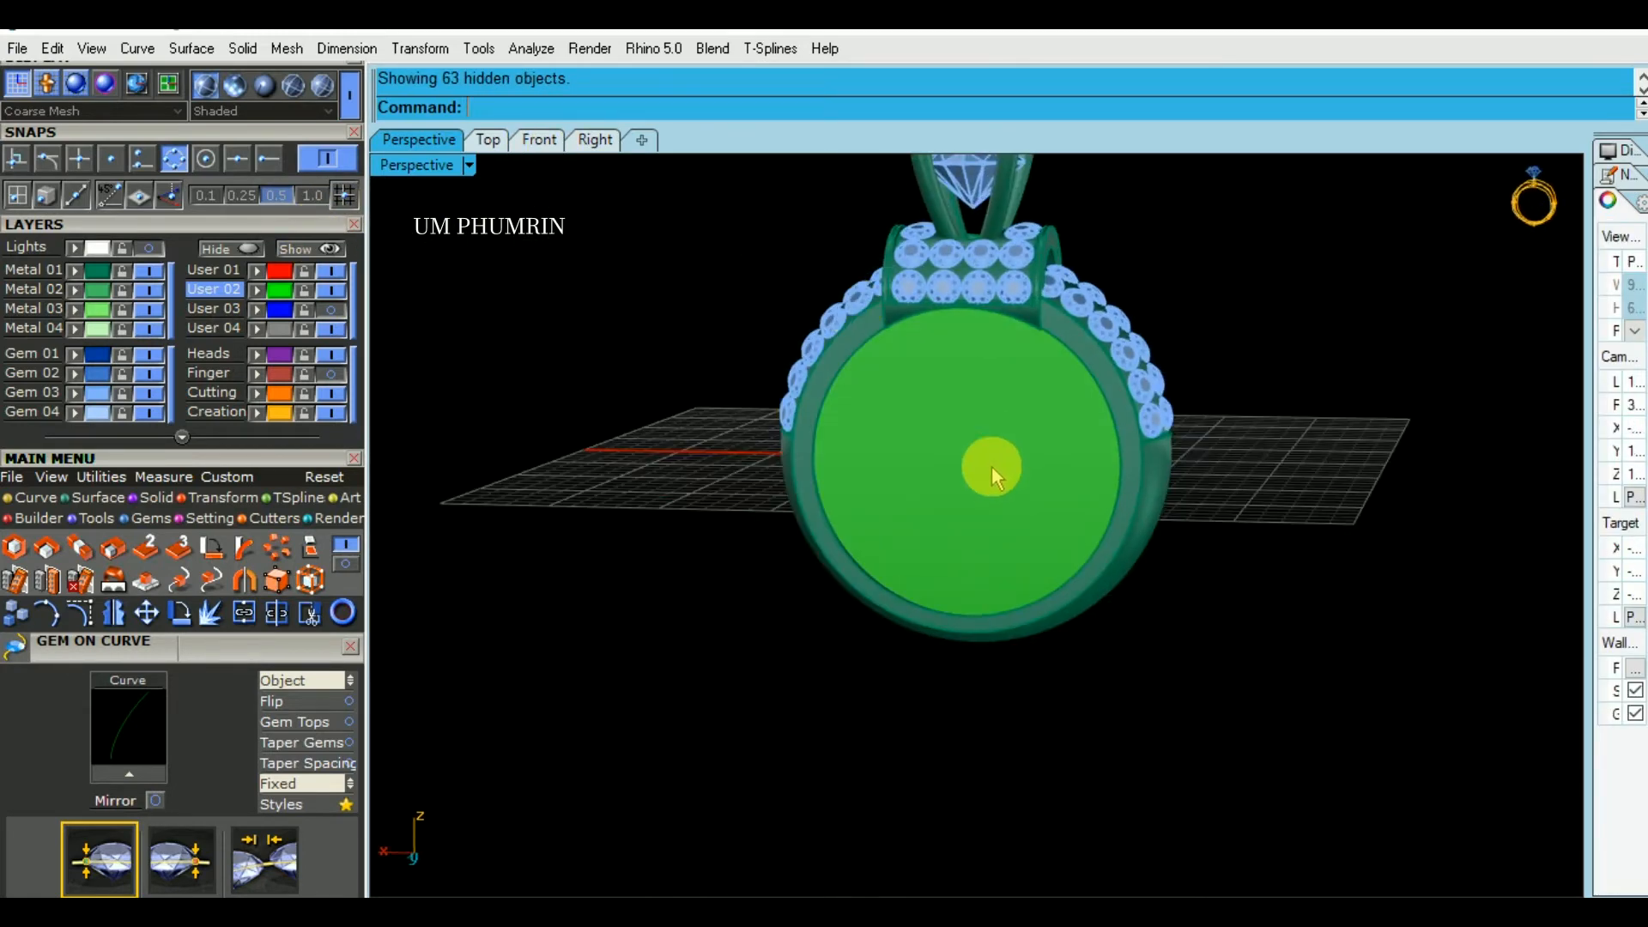
- In the Front view, add a bounding-box edit cage to the inner body with 4 points in X, Y and Z and a Global region
click(539, 139)
click(1022, 611)
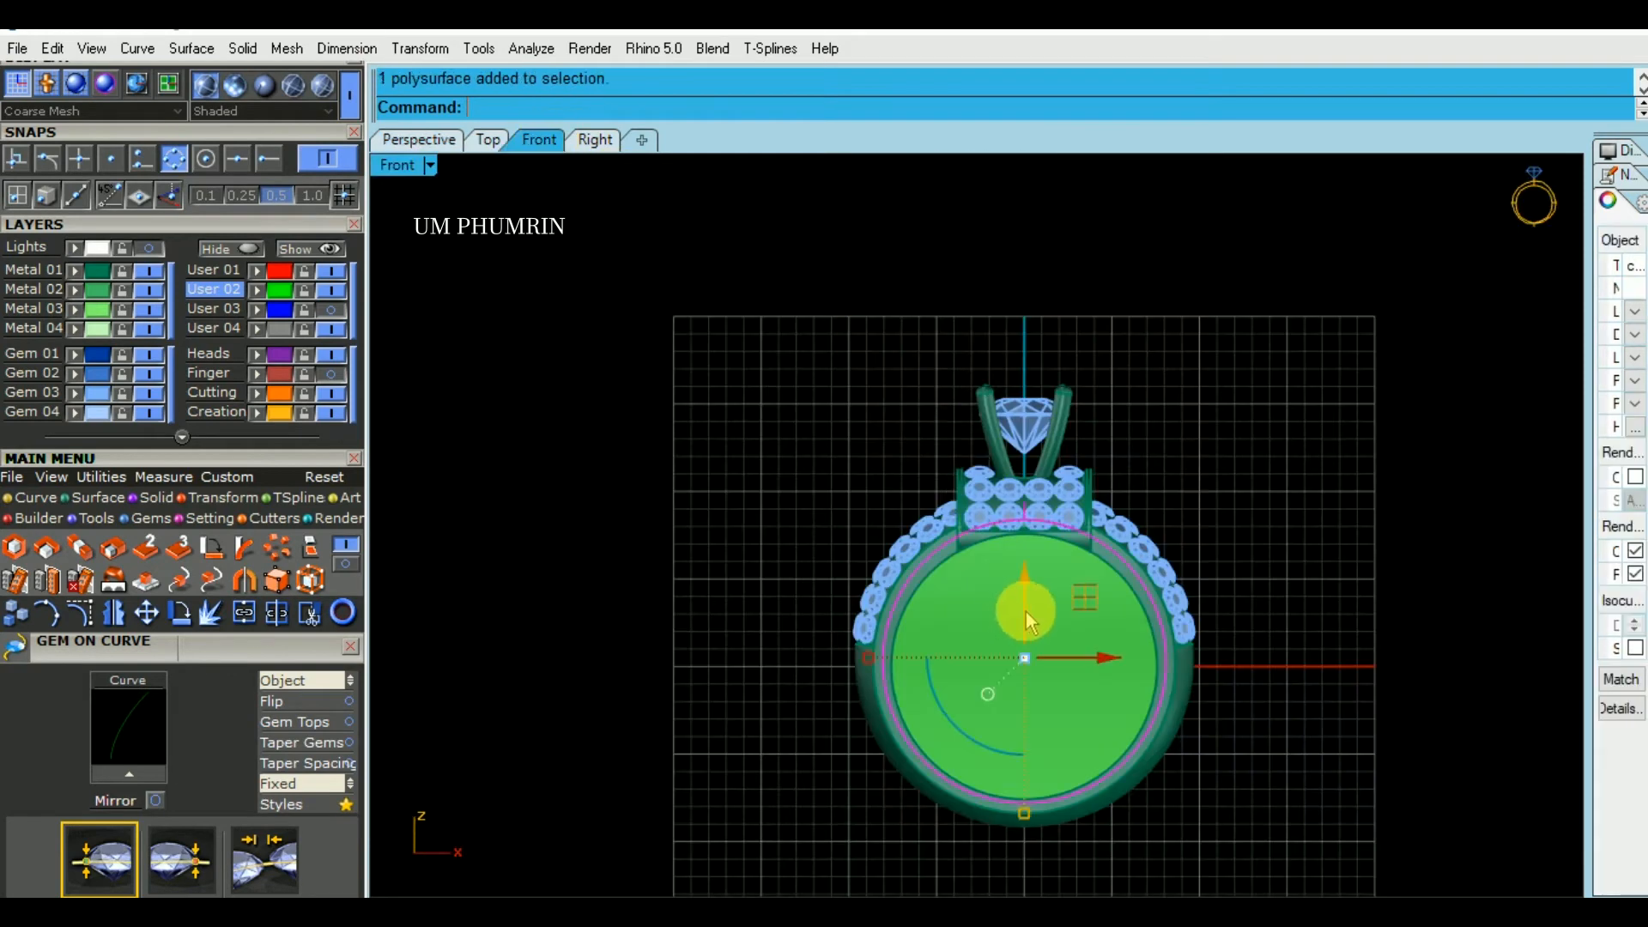
scroll(1022, 611, down, 2)
right_drag(1022, 611, 955, 500)
click(303, 575)
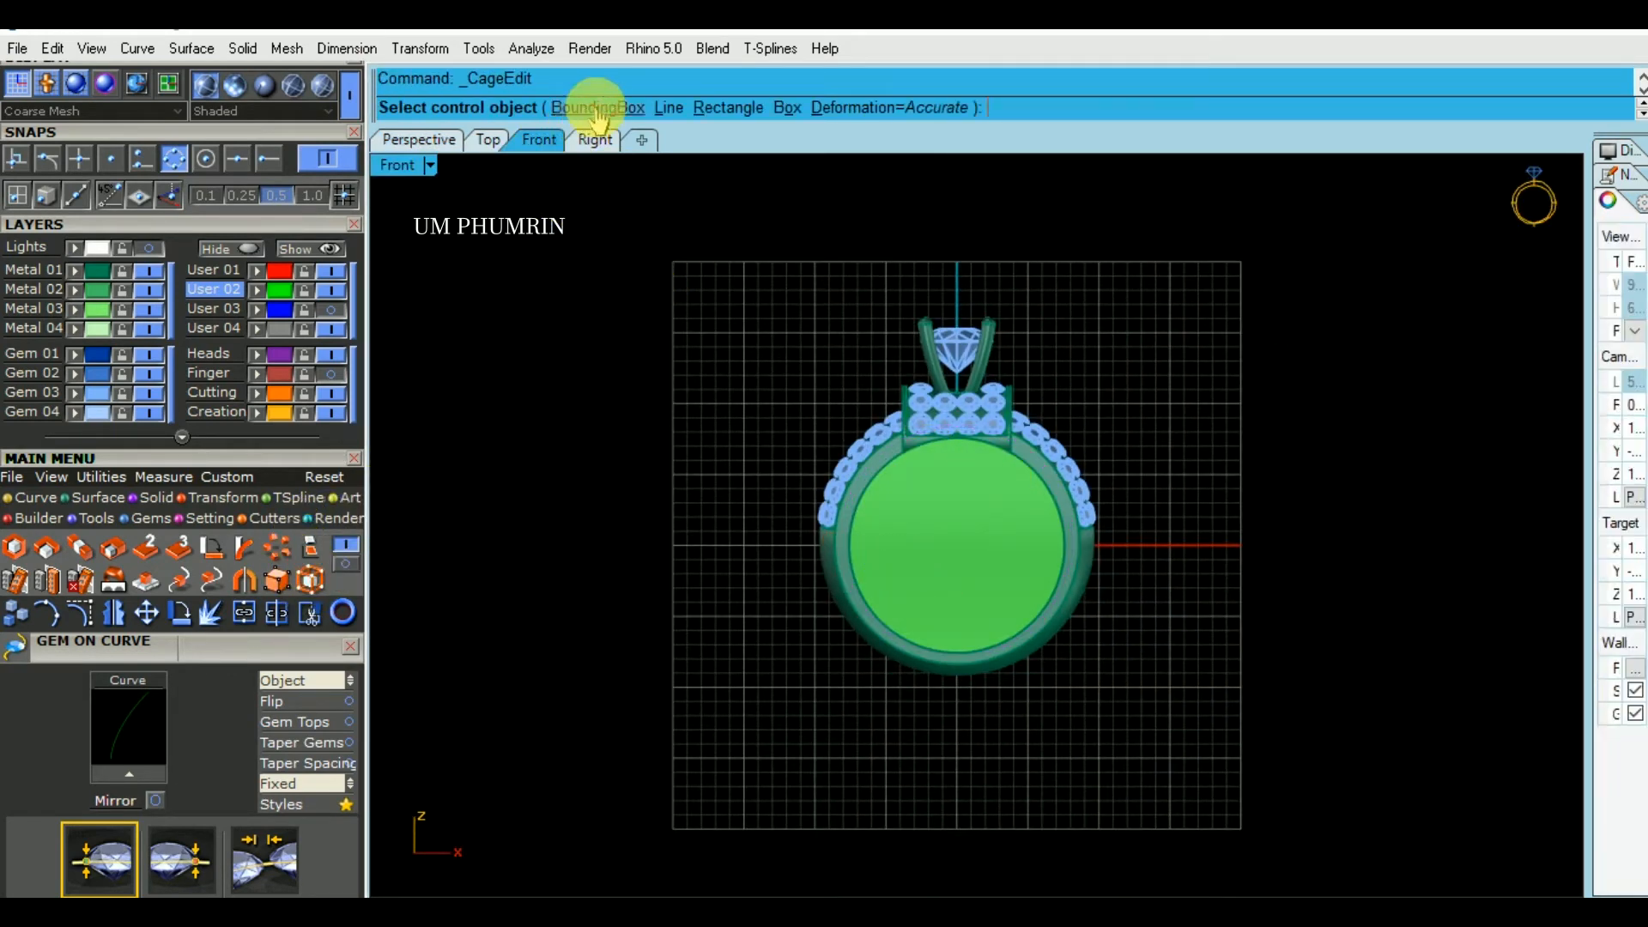
click(592, 107)
click(616, 107)
click(562, 107)
text(4)
key(Return)
click(639, 108)
text(4)
key(Return)
click(725, 110)
text(4)
key(Return)
key(Return)
key(Return)
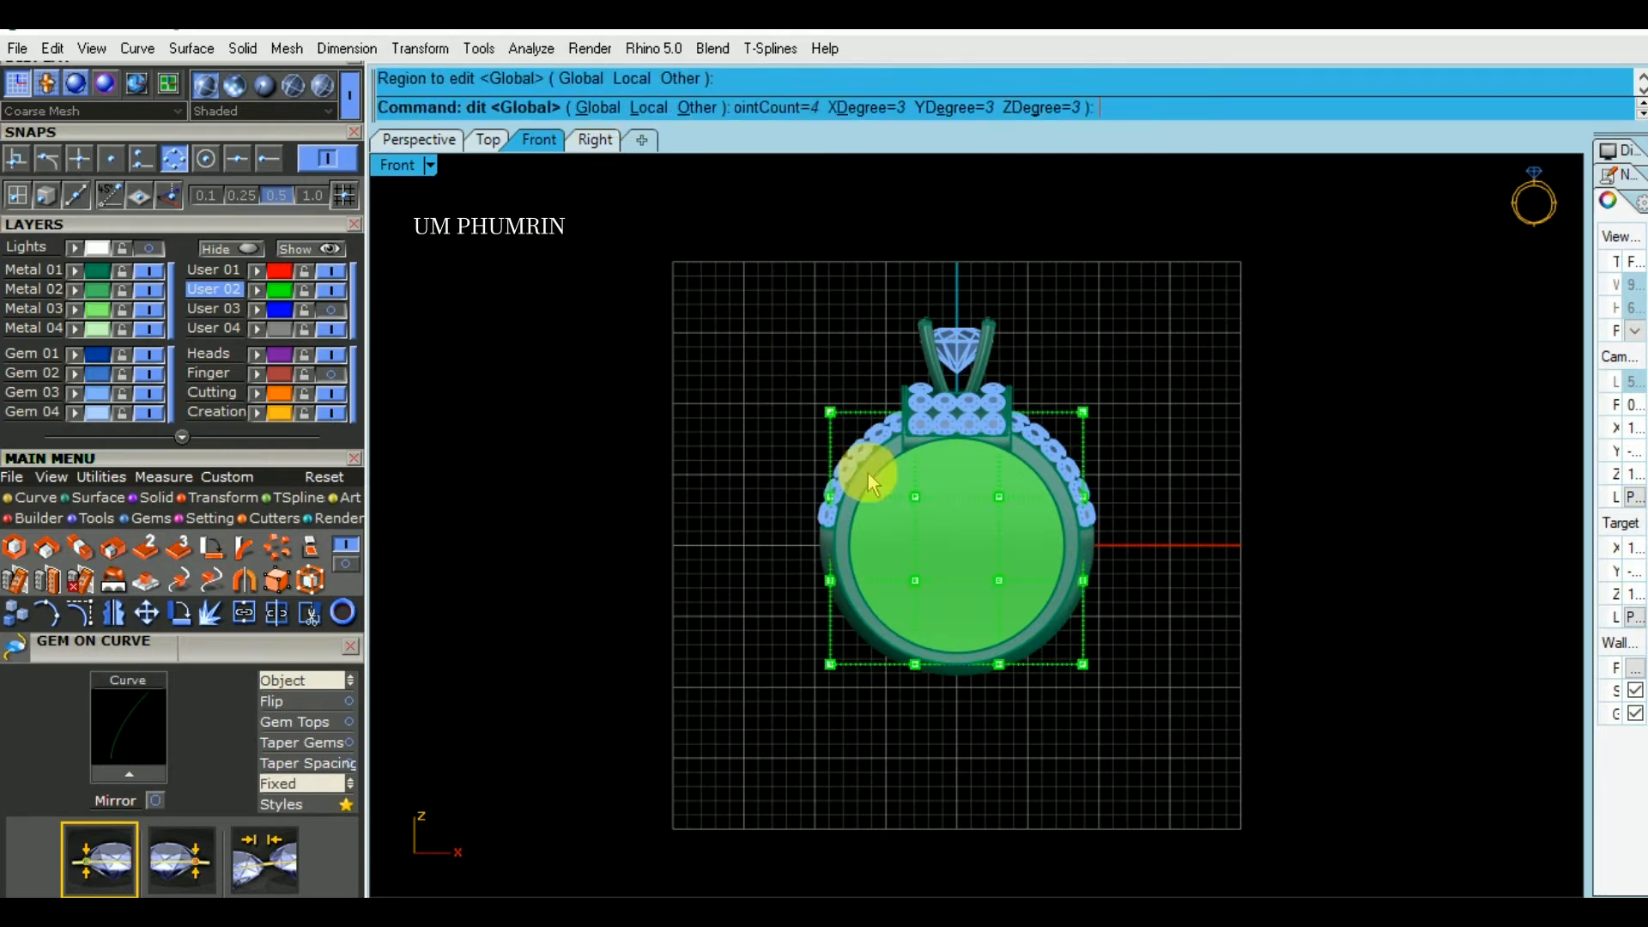
- Select the two lower rows of cage points and set the Front view's display to Ghosted
right_drag(911, 636, 908, 563)
scroll(907, 561, up, 4)
drag(669, 464, 1386, 761)
scroll(974, 510, up, 4)
right_drag(975, 510, 911, 476)
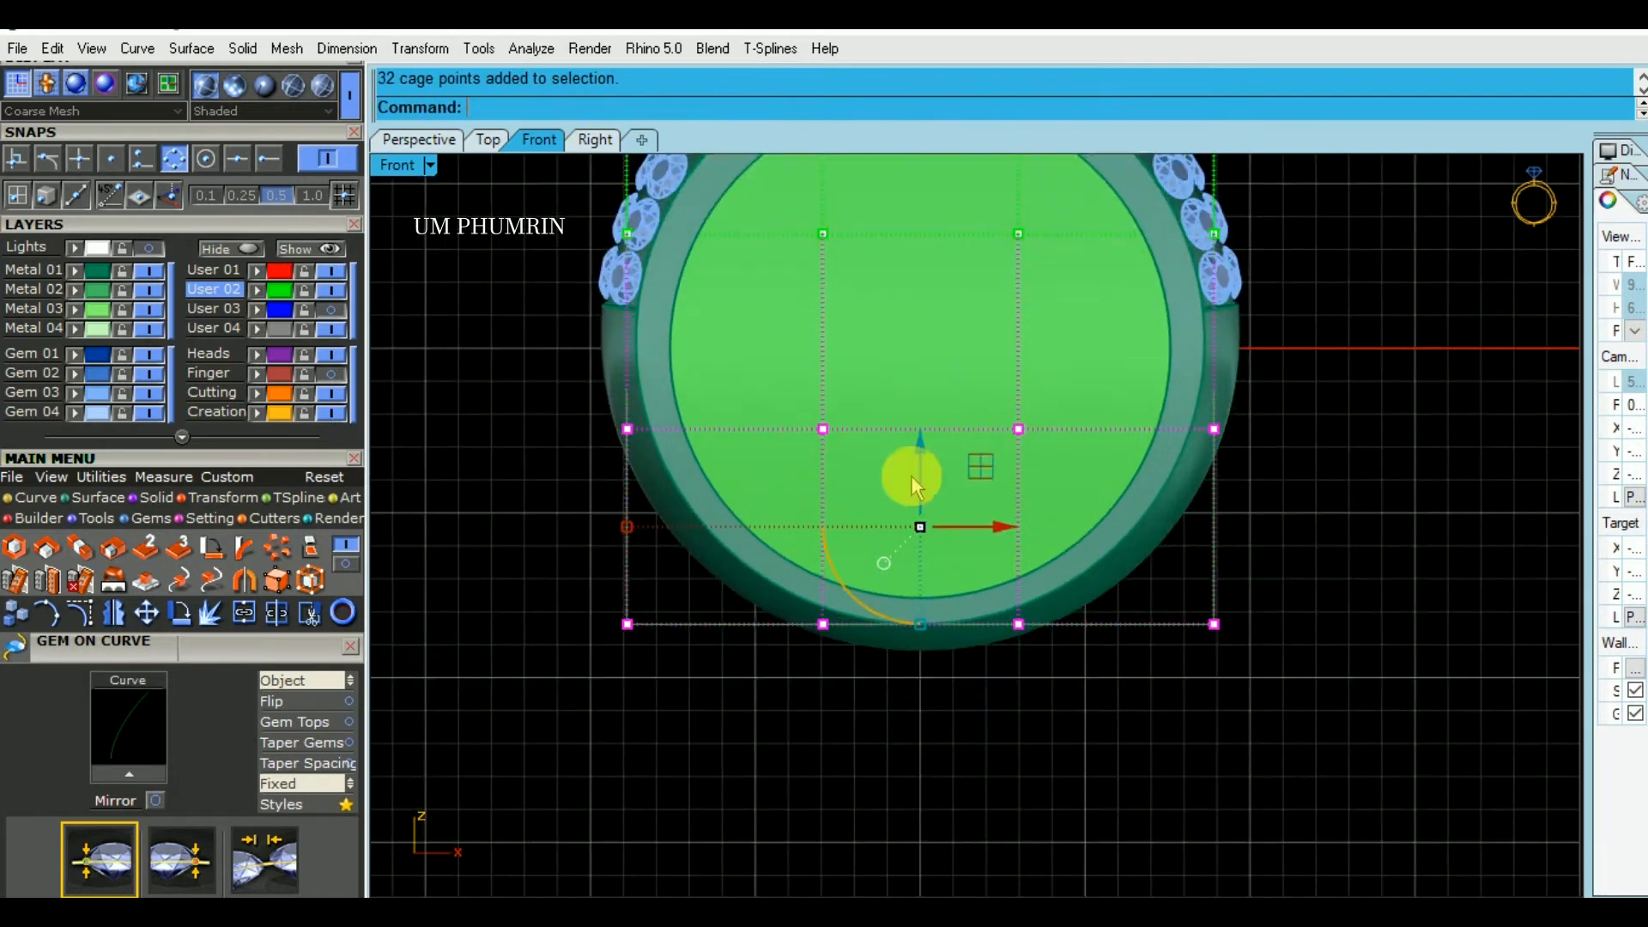
click(414, 167)
click(549, 162)
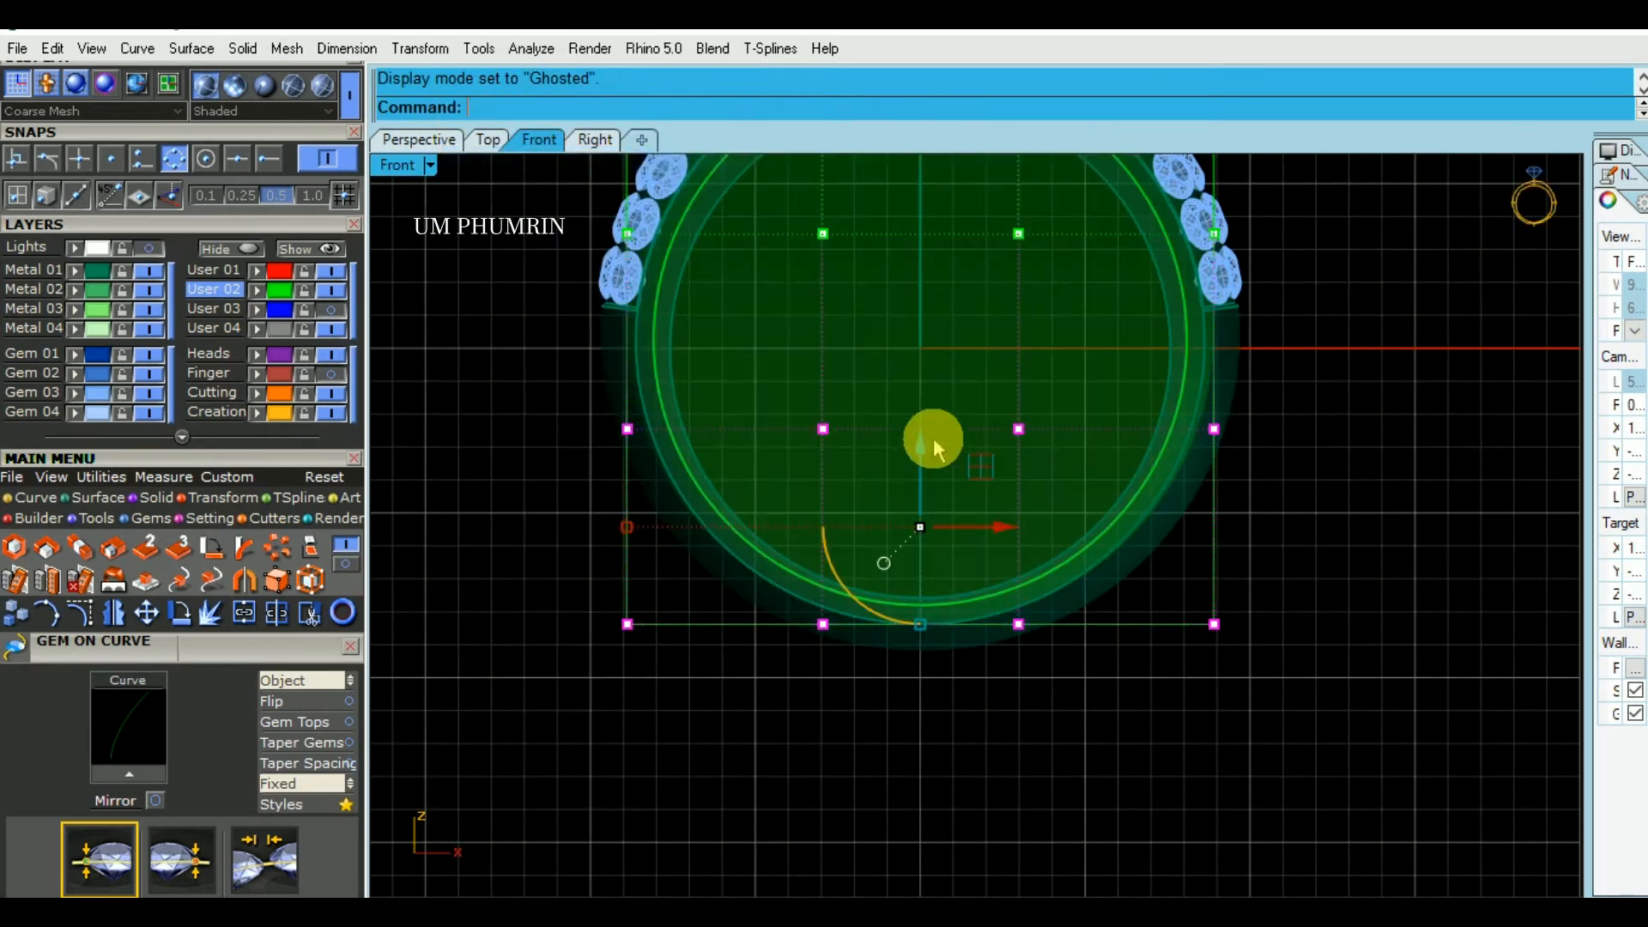
- Raise the two lower rows of cage points slightly and lift the bottom row a little further
drag(918, 441, 970, 426)
scroll(968, 434, down, 3)
drag(647, 449, 1291, 635)
scroll(971, 500, up, 1)
drag(939, 452, 982, 433)
- Scale the two lower rows of cage points inward horizontally and raise the bottom row slightly more
drag(614, 368, 1305, 588)
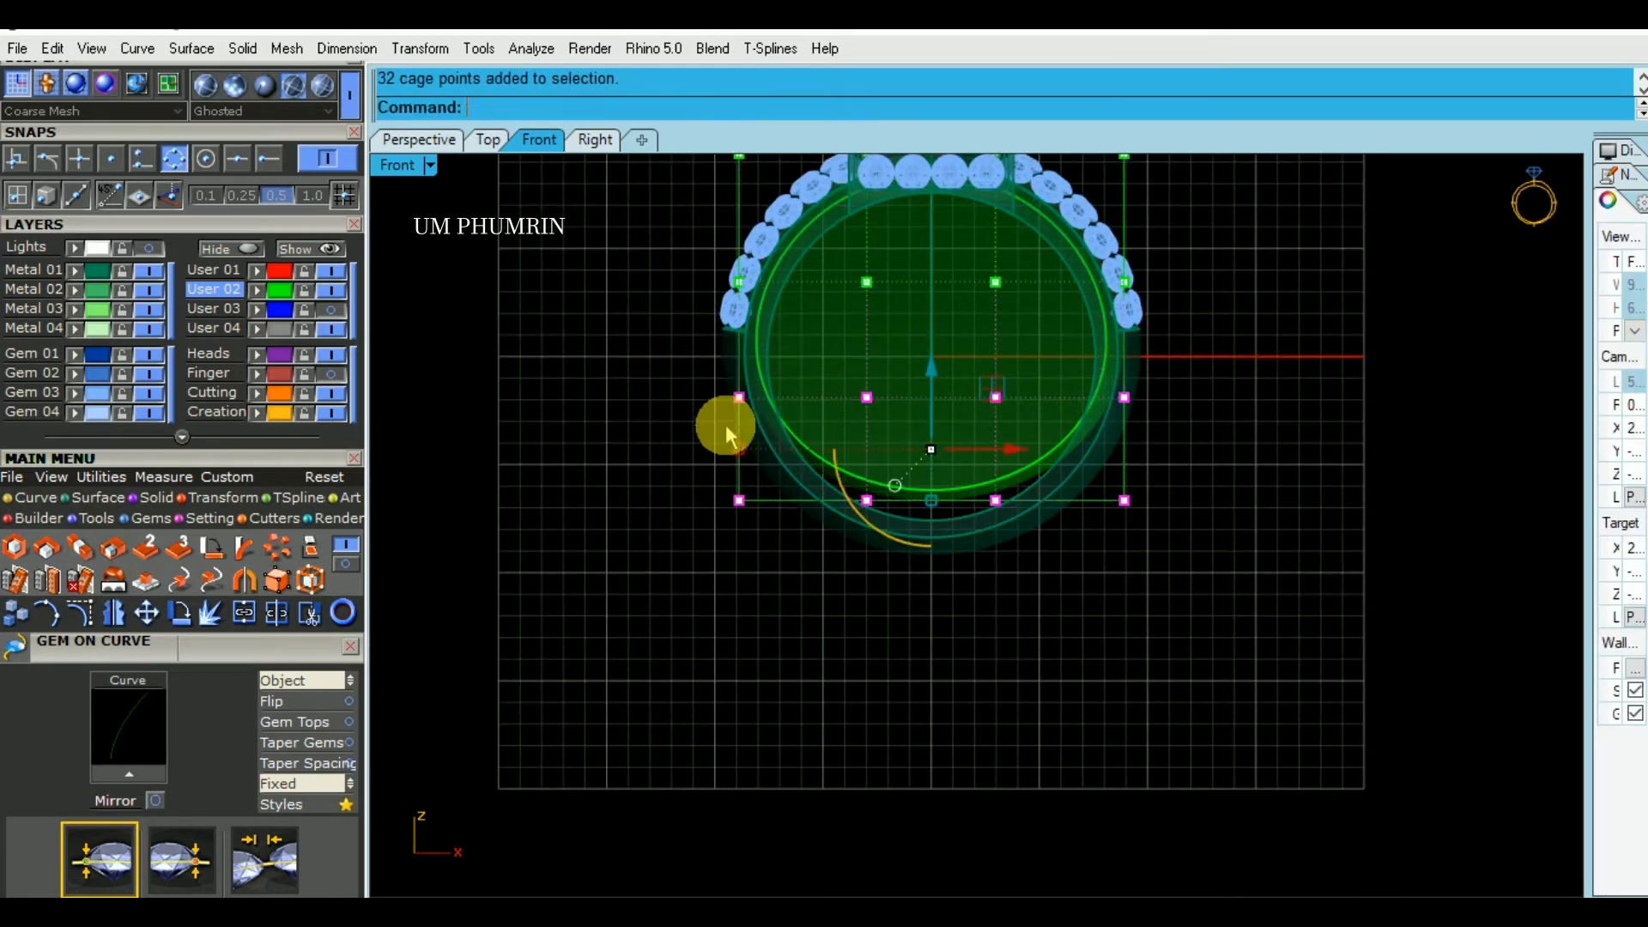
drag(740, 453, 748, 452)
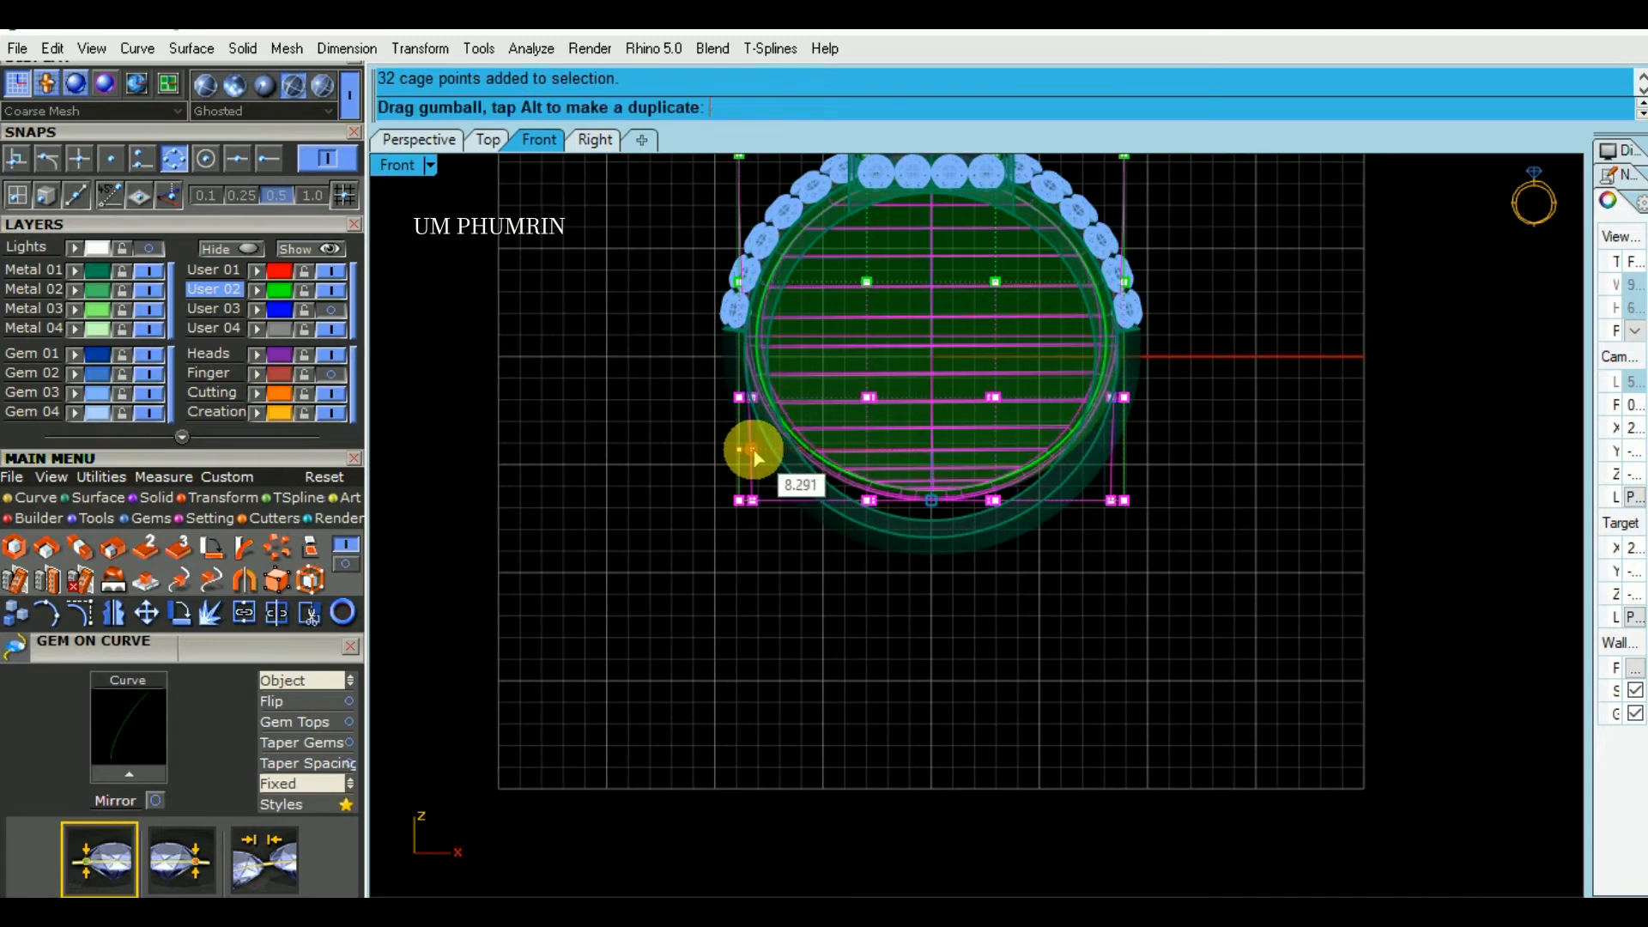
drag(625, 431, 1250, 595)
drag(940, 439, 966, 430)
- Leave cage editing and delete the edit cage around the inner body
scroll(1208, 526, down, 2)
key(Escape)
key(Escape)
click(1143, 252)
right_drag(1203, 369, 1206, 475)
key(Delete)
text(d)
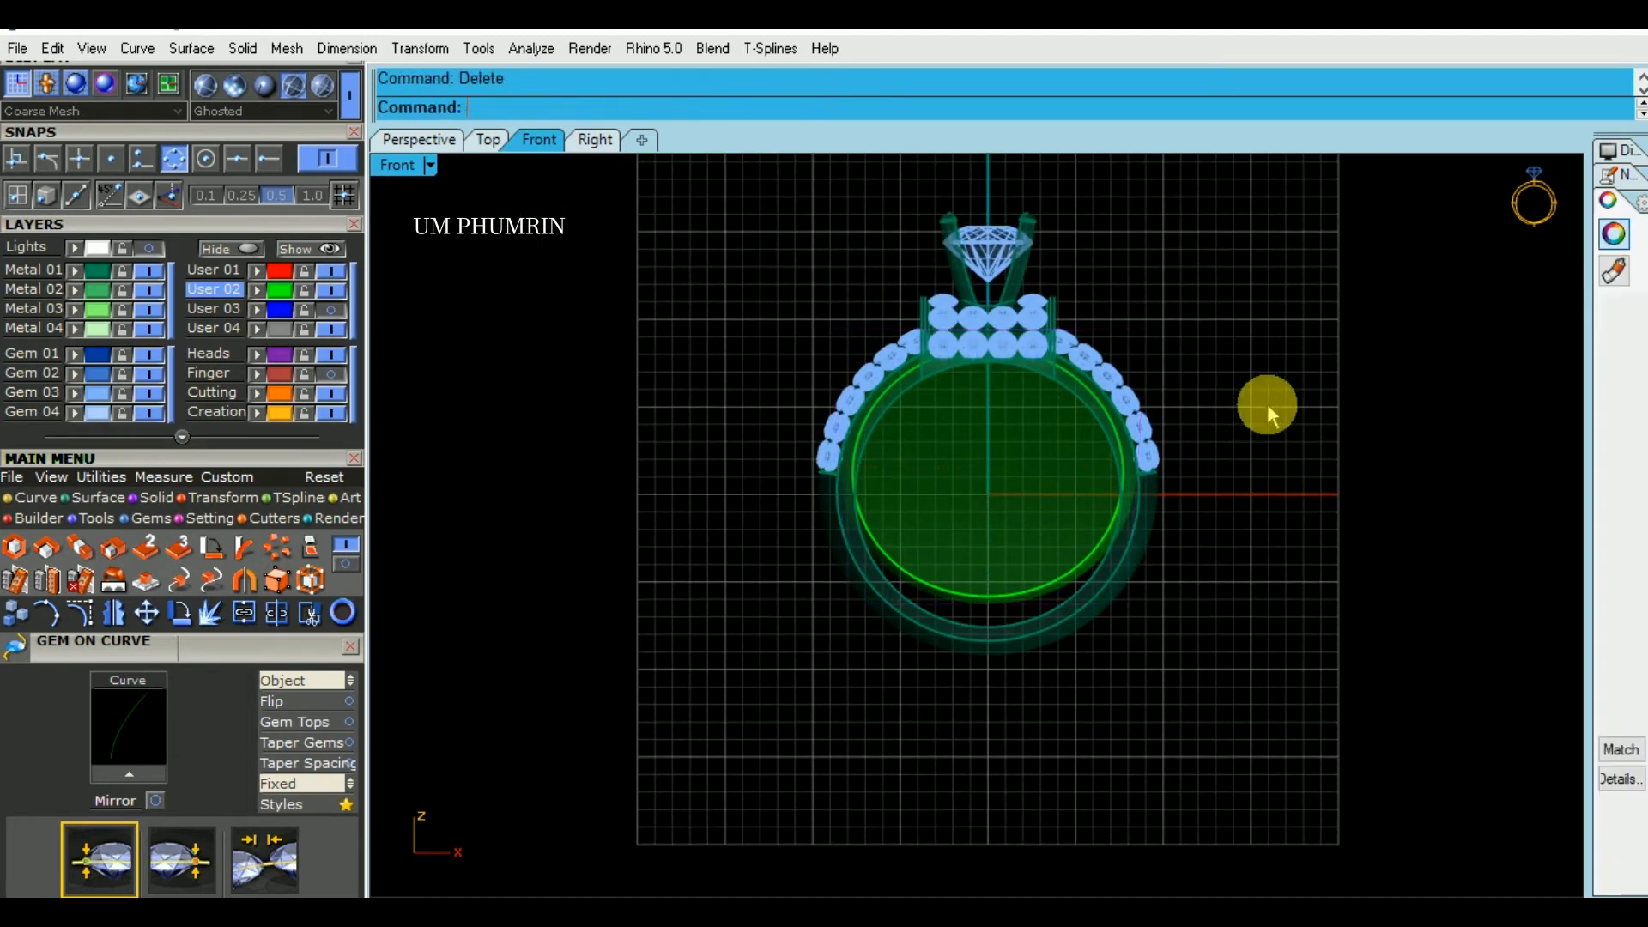
- Scale the inner body slightly narrower across the band's width in the Perspective view, undoing the first attempt
click(438, 145)
right_drag(1029, 378, 1217, 492)
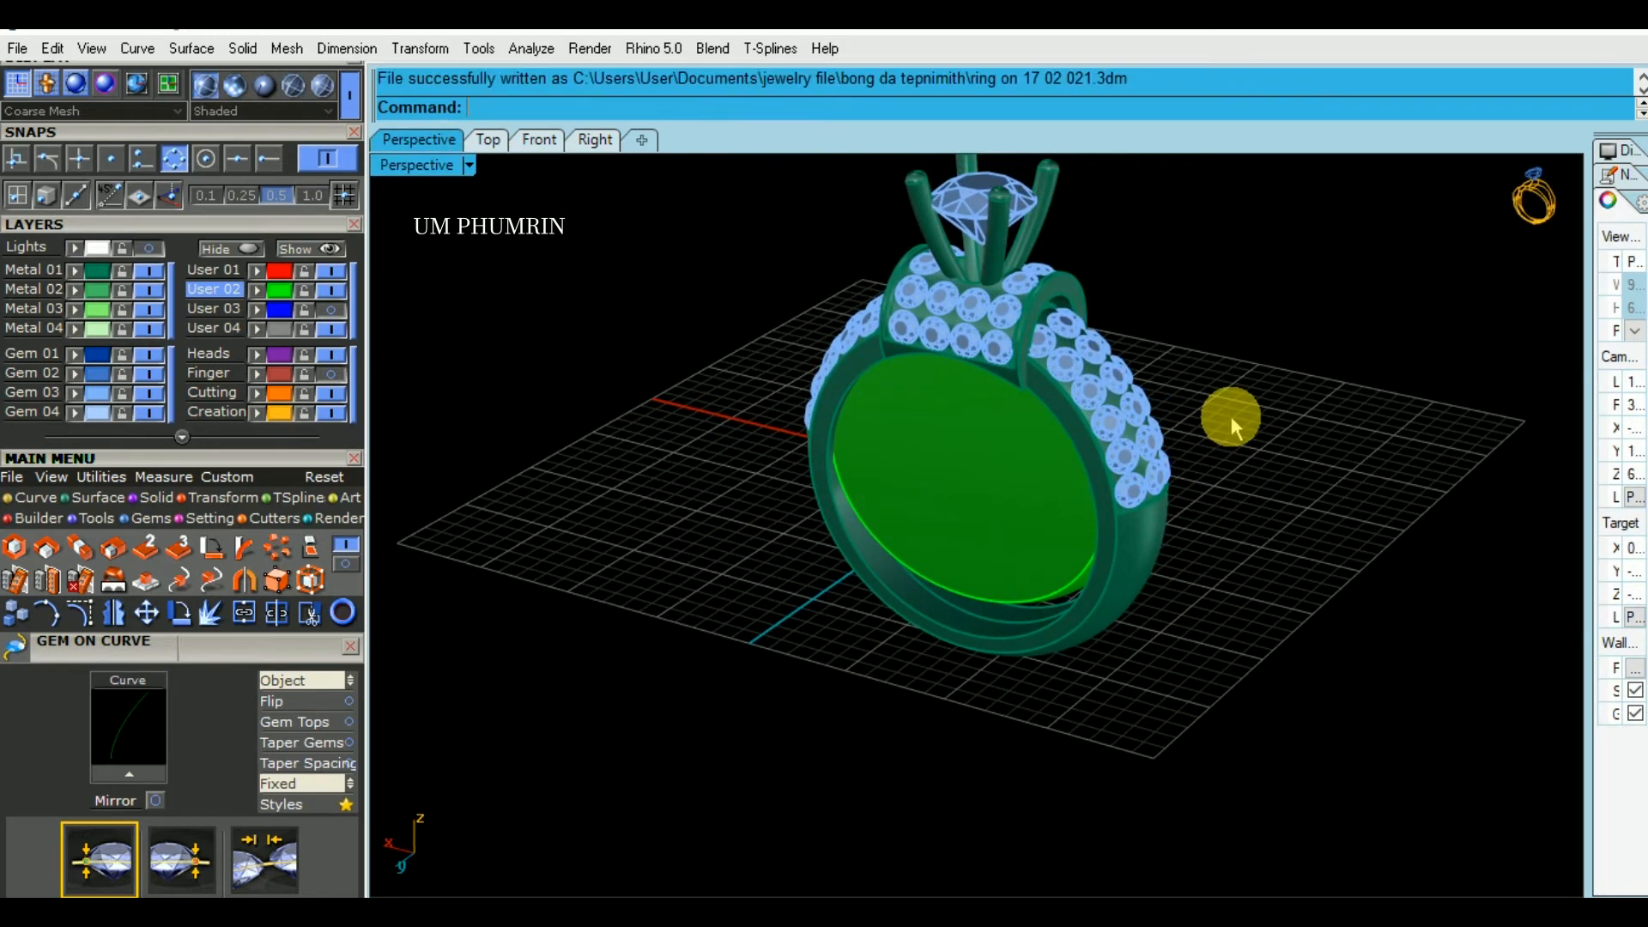
right_drag(1289, 532, 1073, 429)
scroll(937, 414, up, 4)
click(936, 414)
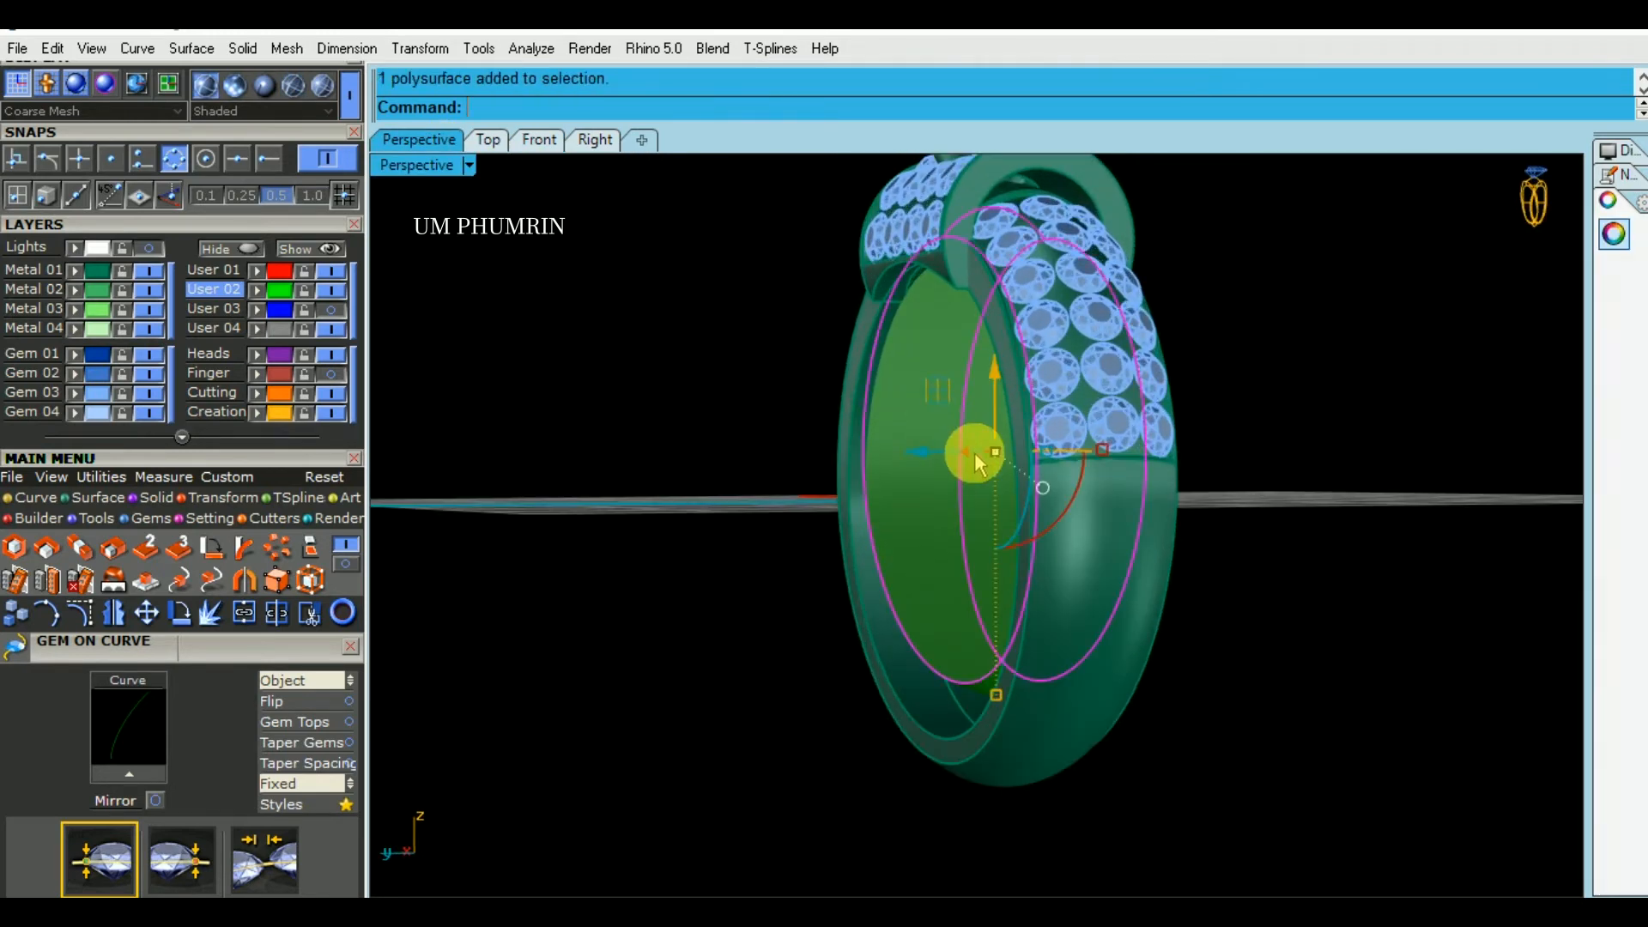
scroll(977, 459, up, 5)
drag(1181, 445, 1173, 446)
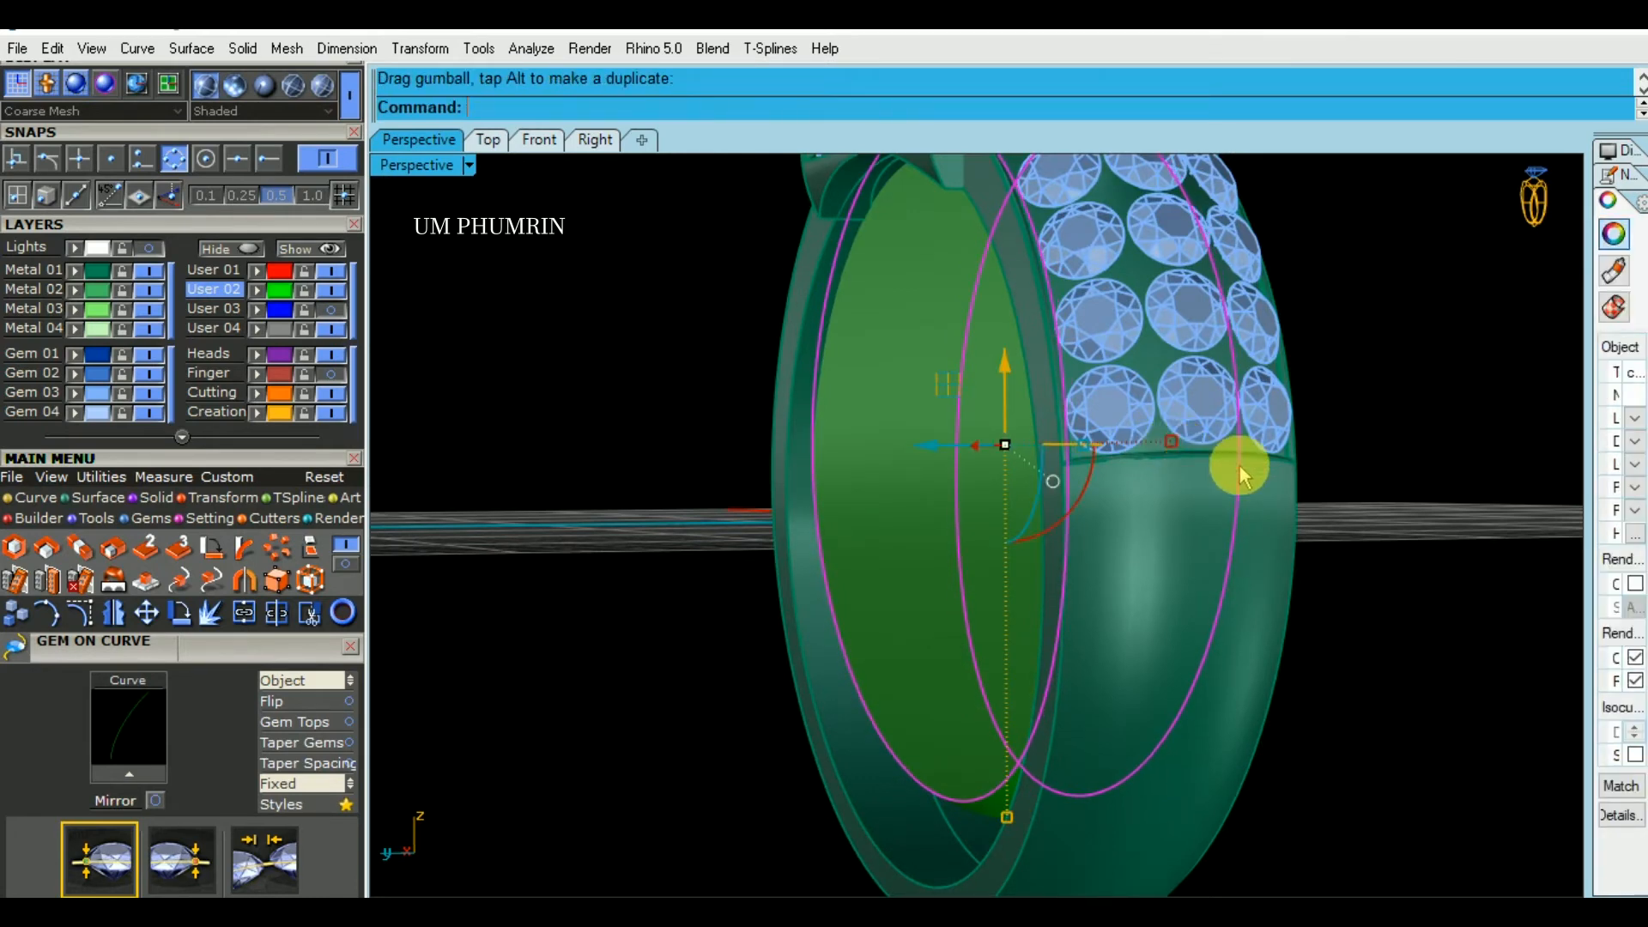
key(ctrl+z)
right_drag(1261, 467, 1090, 430)
drag(1083, 442, 1073, 445)
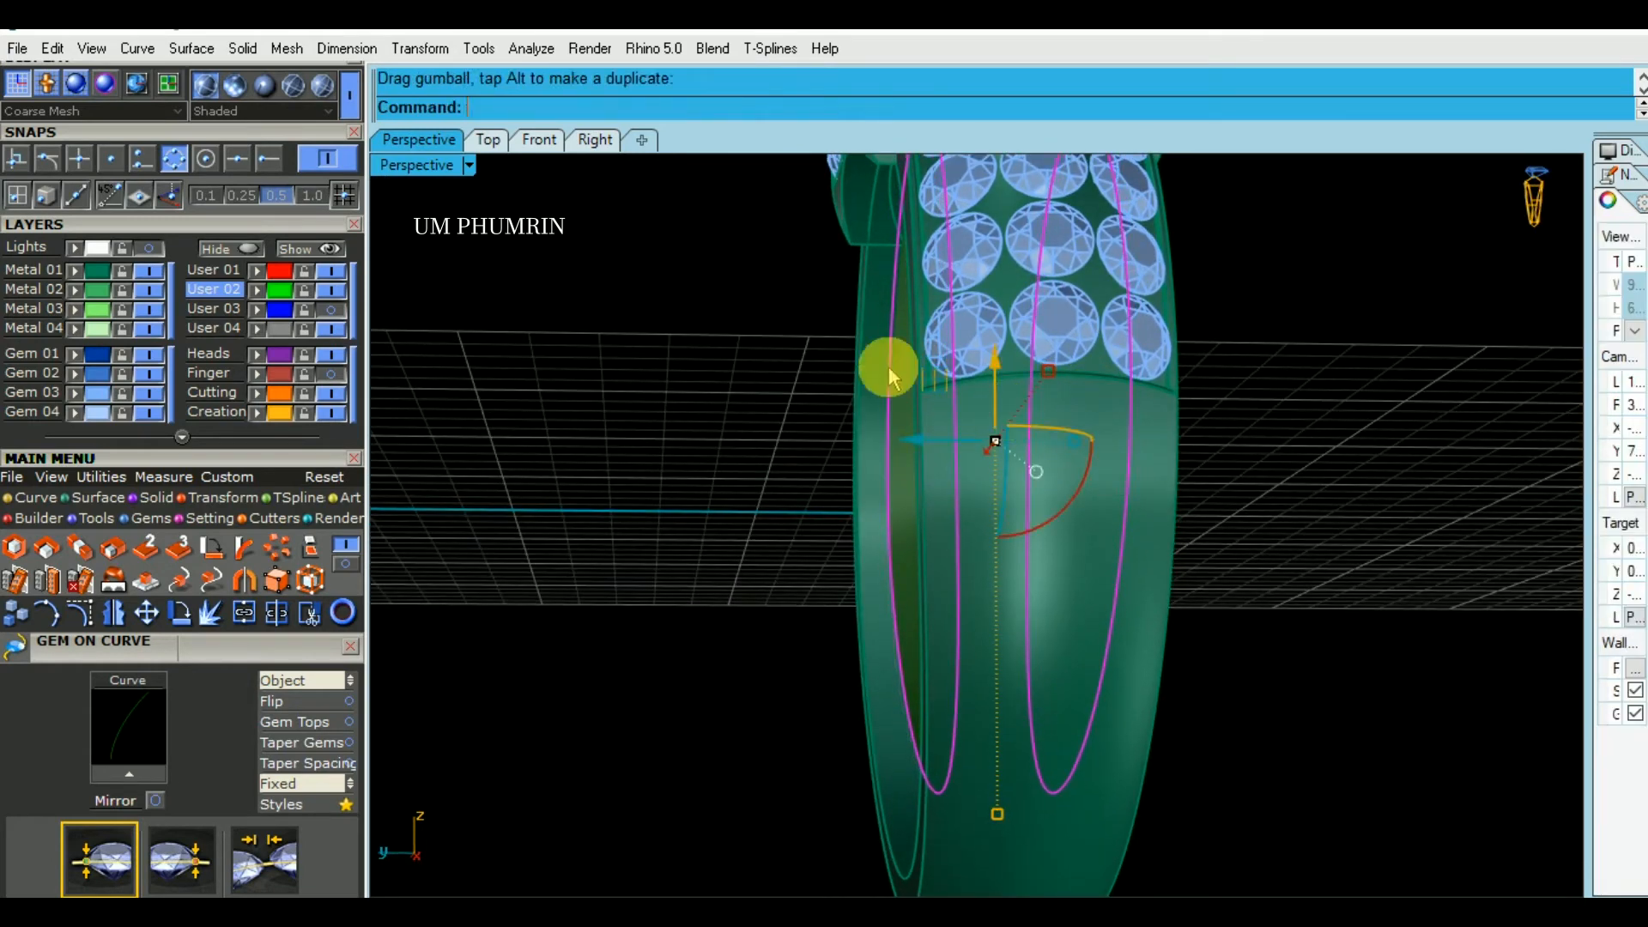
- In the Right view, measure the gap between the inner body's edge and the band's outer side
click(595, 140)
right_drag(797, 299, 828, 379)
text(d)
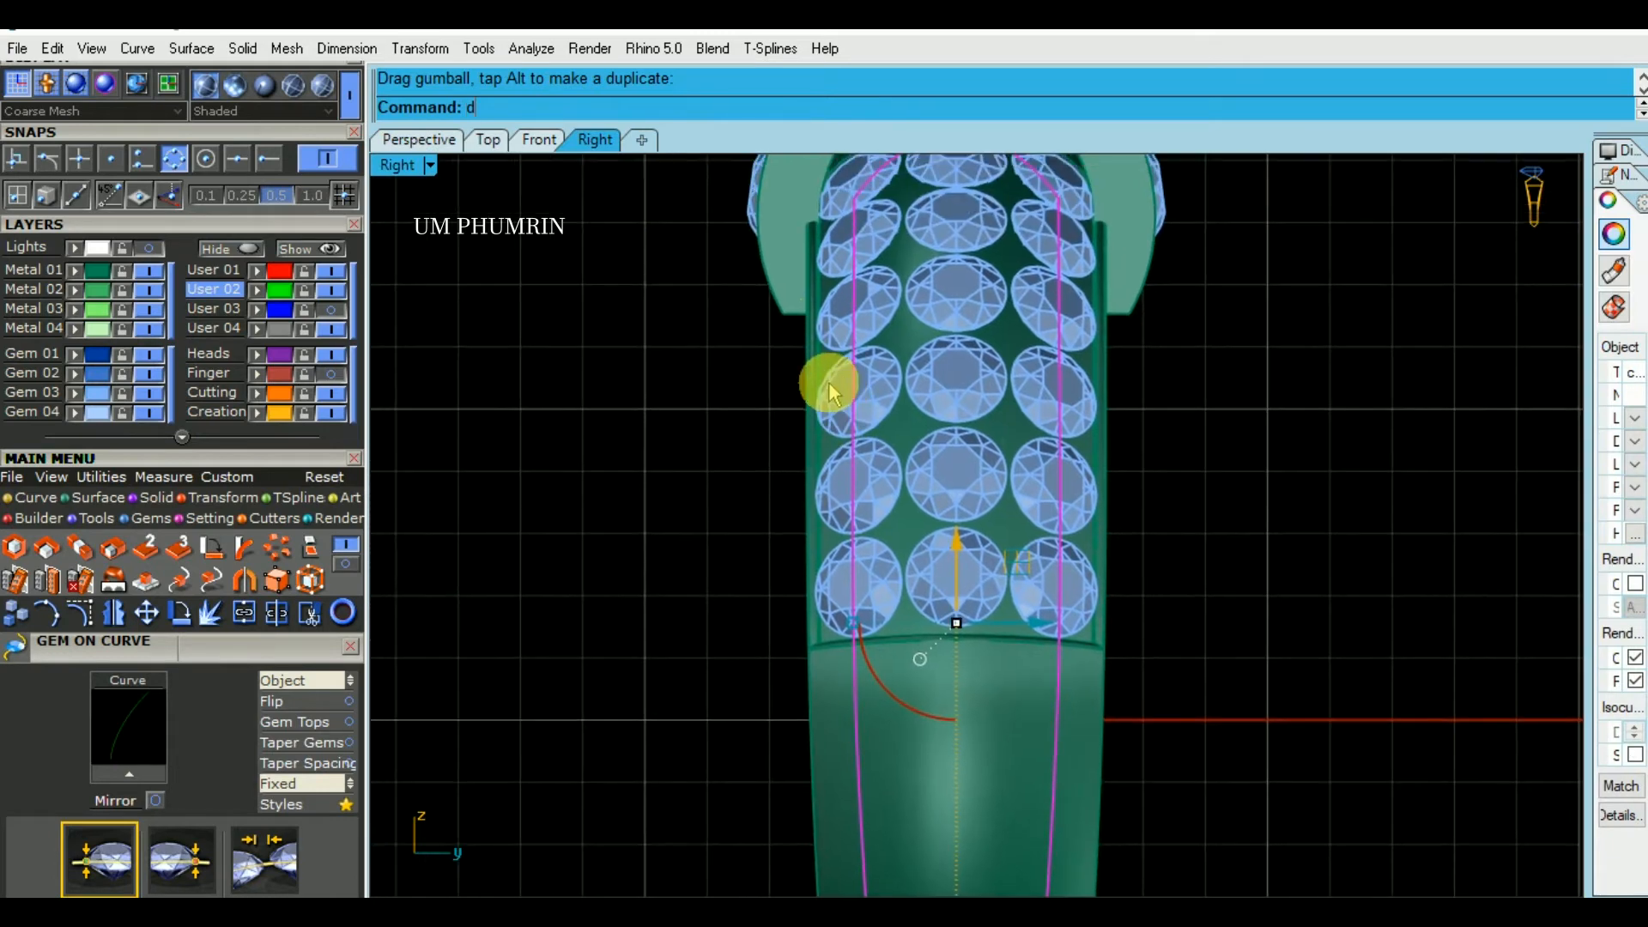
key(Return)
click(852, 361)
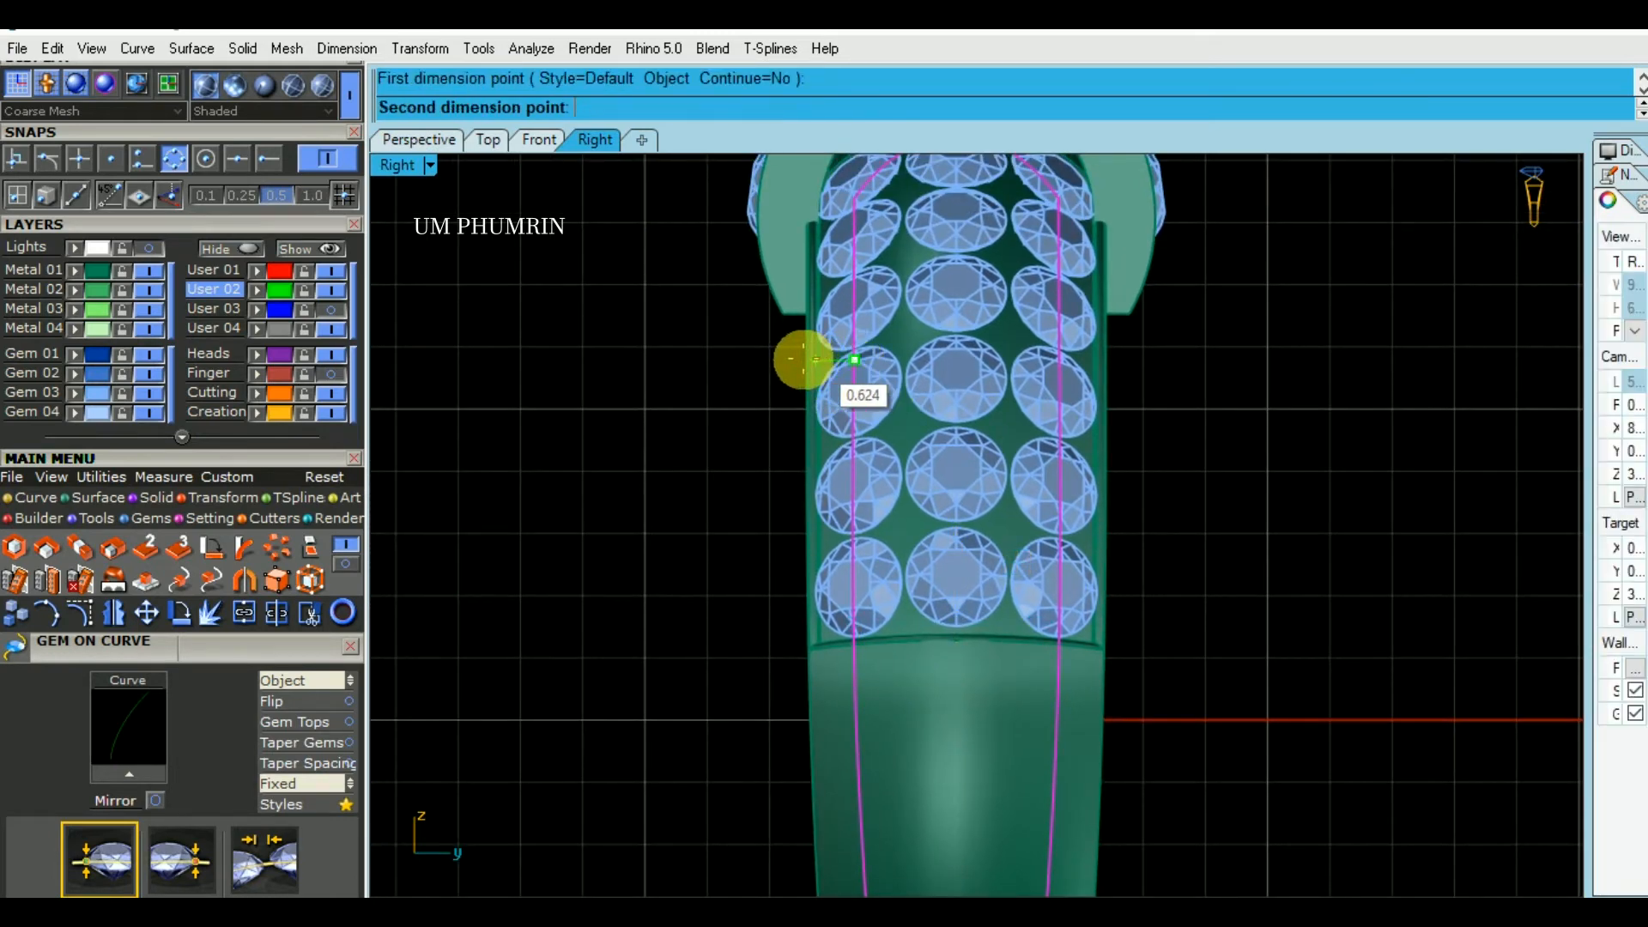
click(804, 359)
key(Escape)
- Return to the Perspective view of the whole ring and save the model file
click(433, 147)
right_drag(664, 300, 1299, 544)
key(ctrl+s)
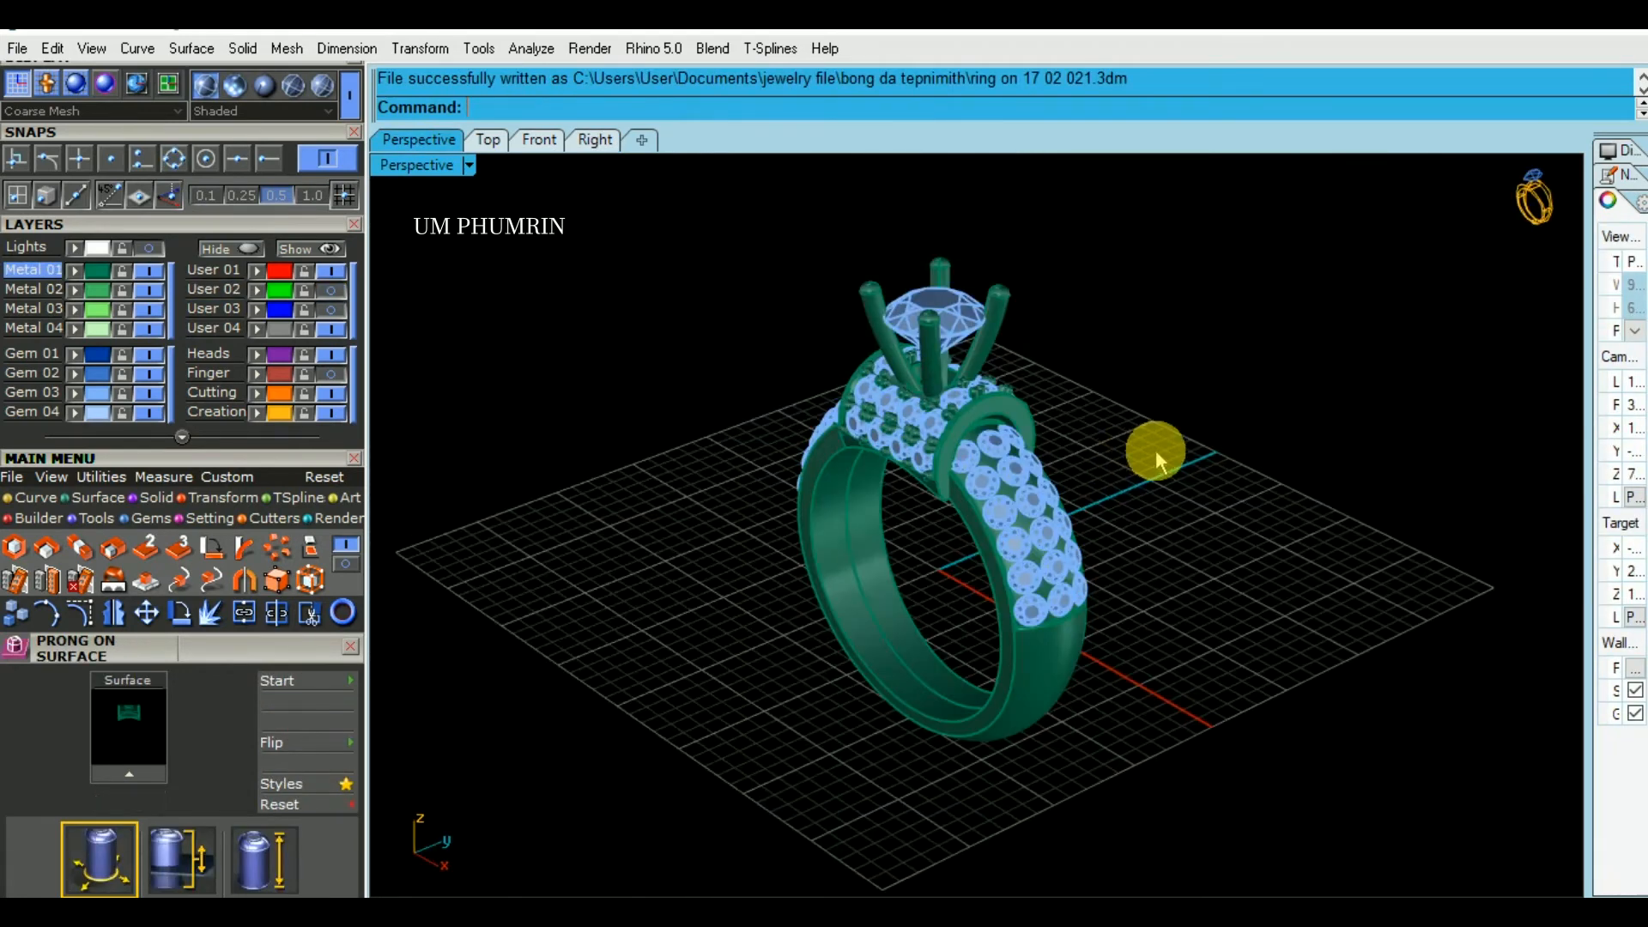
right_drag(1155, 449, 1296, 484)
key(ctrl+s)
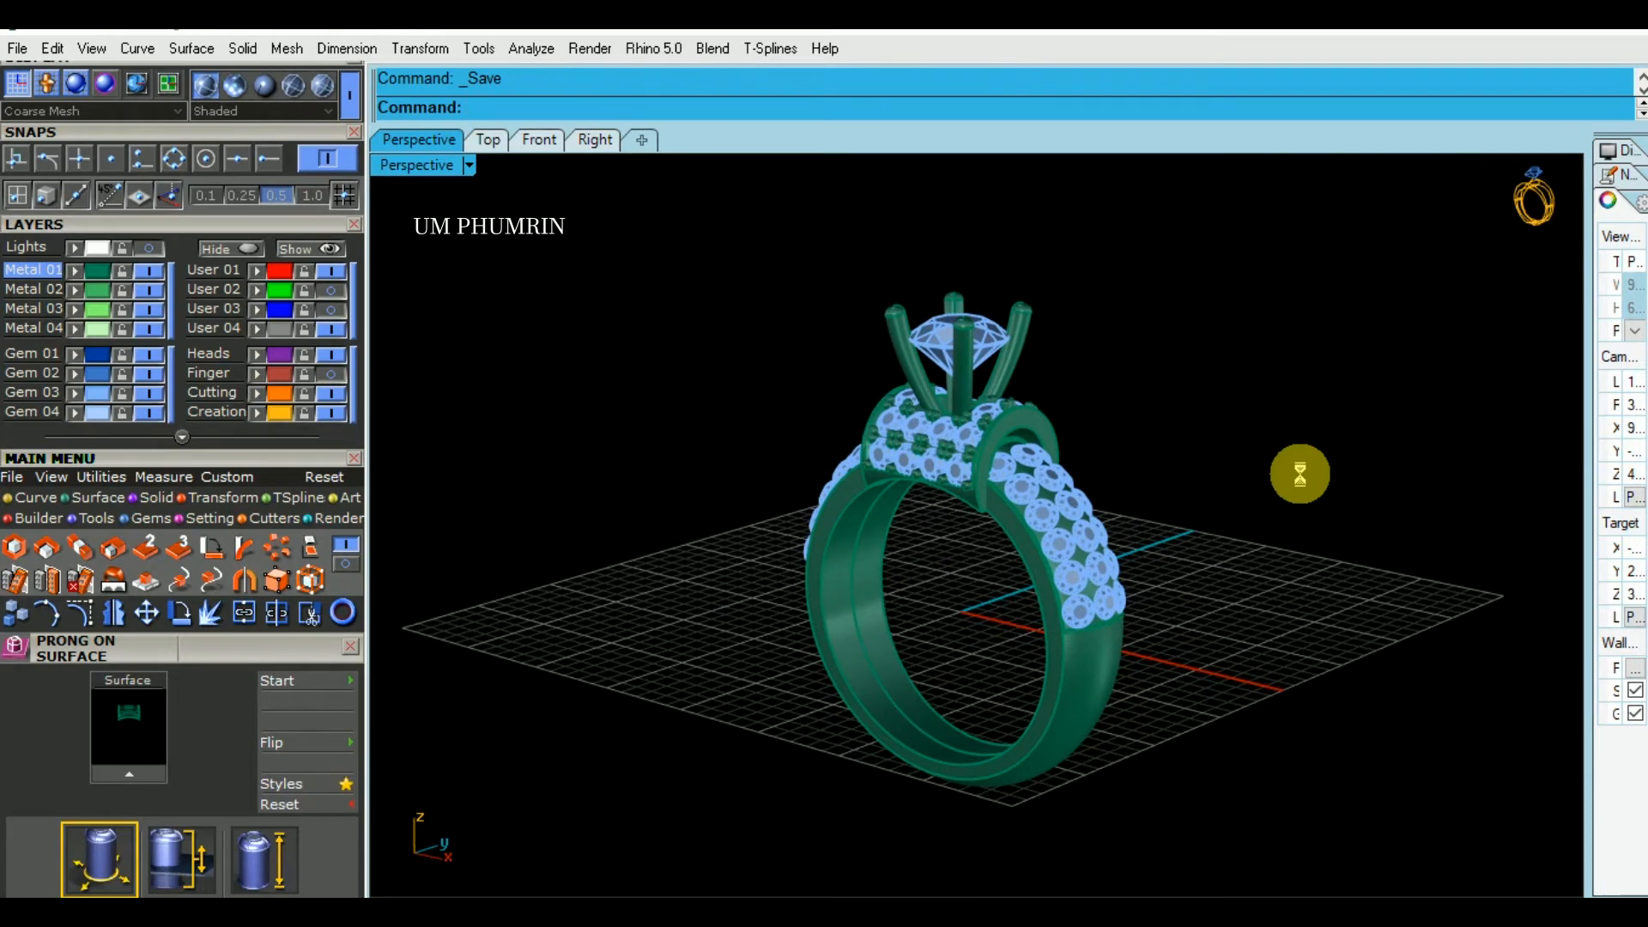
- Show the hidden prongs and turn on the User 02 layer holding the inner body
right_drag(1276, 471, 1001, 383)
scroll(1083, 495, up, 4)
key(ctrl+alt+h)
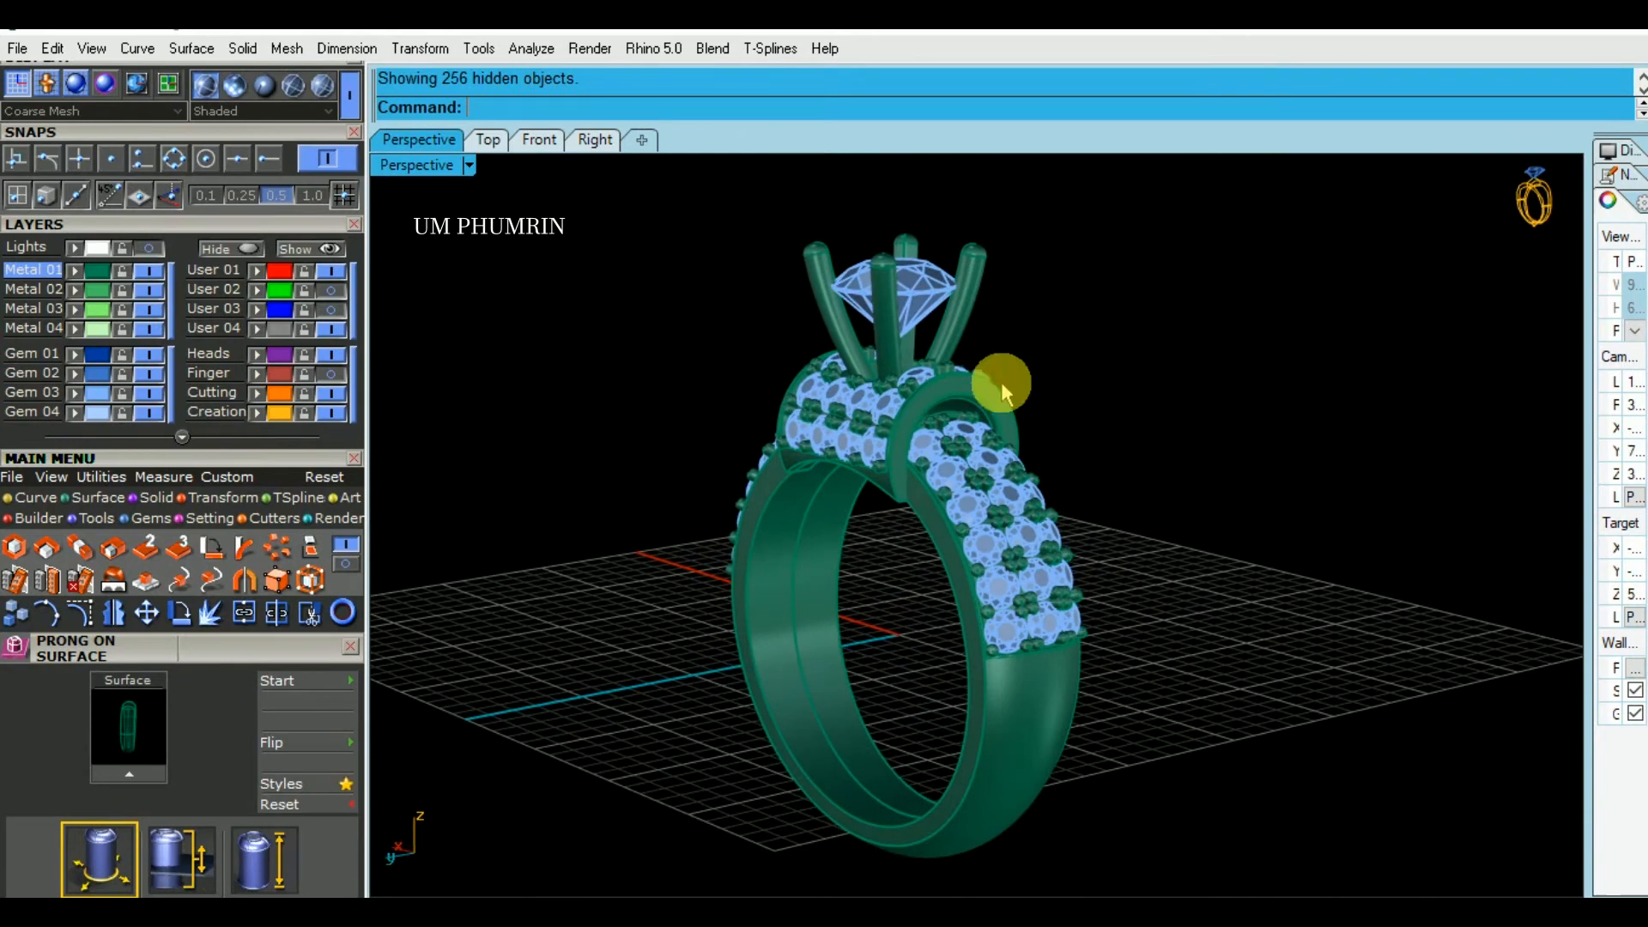
click(326, 292)
- Examine the band, gem rows, prongs and inner body from several angles
right_drag(1029, 481, 1059, 366)
click(1069, 602)
right_drag(1106, 591, 995, 389)
click(1239, 625)
scroll(1080, 610, down, 4)
scroll(987, 419, up, 2)
scroll(947, 412, up, 4)
click(948, 412)
click(1228, 410)
right_drag(1229, 411, 1078, 534)
scroll(1058, 563, down, 4)
scroll(1122, 573, down, 4)
- Subtract the inner body from the ring band with Boolean Difference, keeping the input objects, and turn off the User 02 layer
click(1124, 626)
right_click(1137, 654)
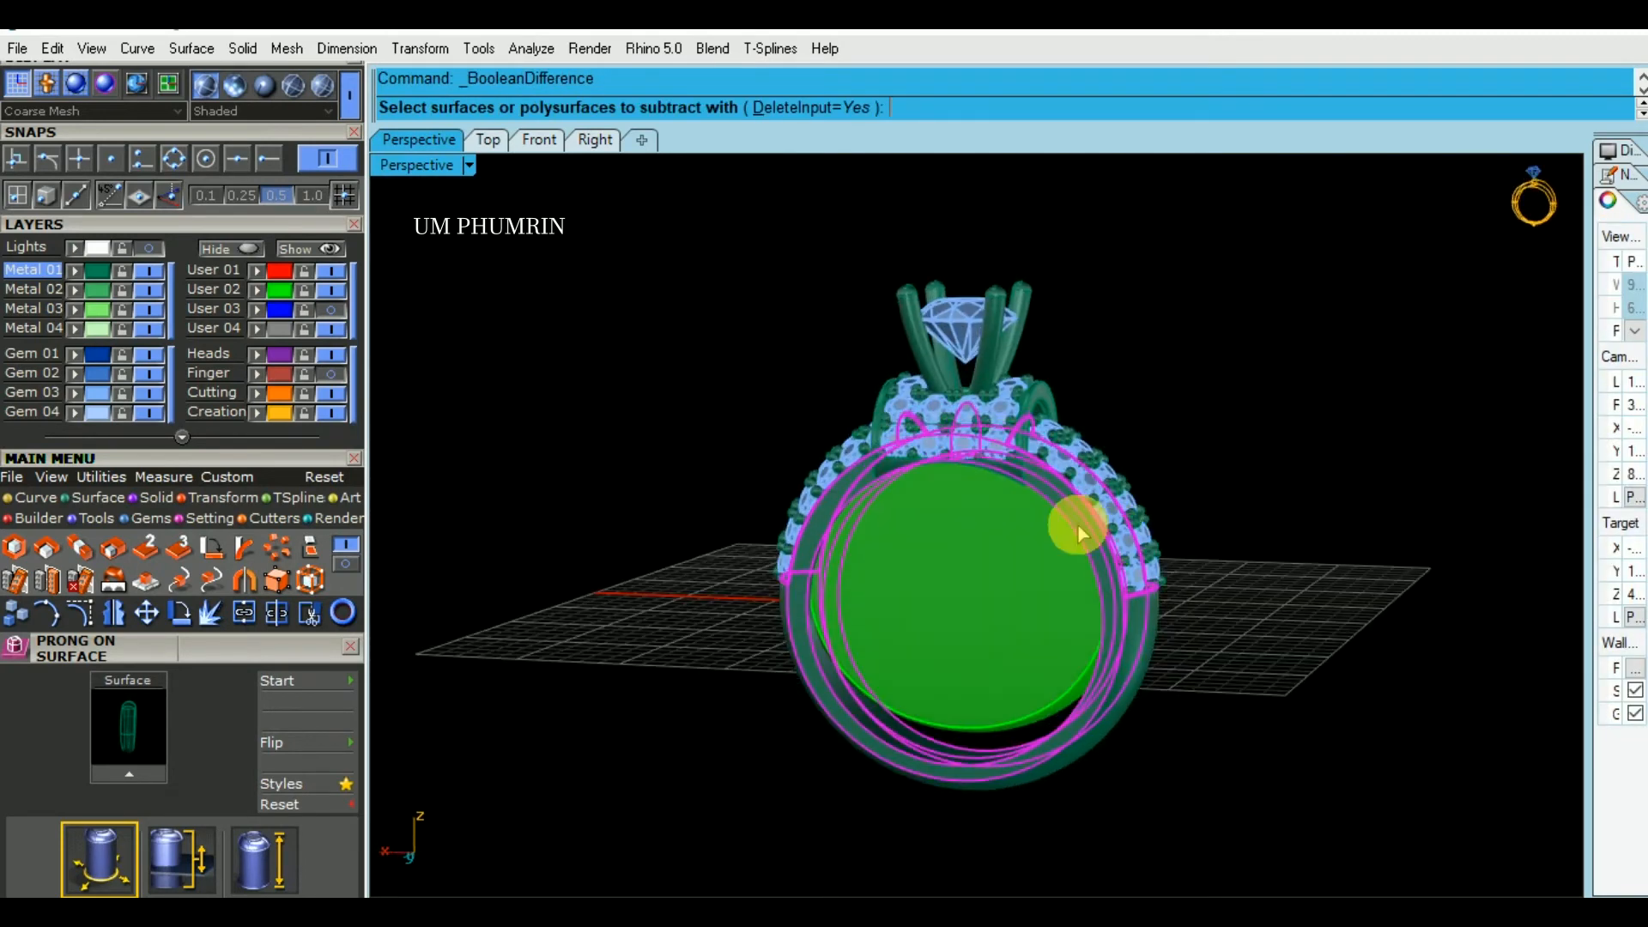
click(827, 112)
click(963, 573)
right_click(963, 573)
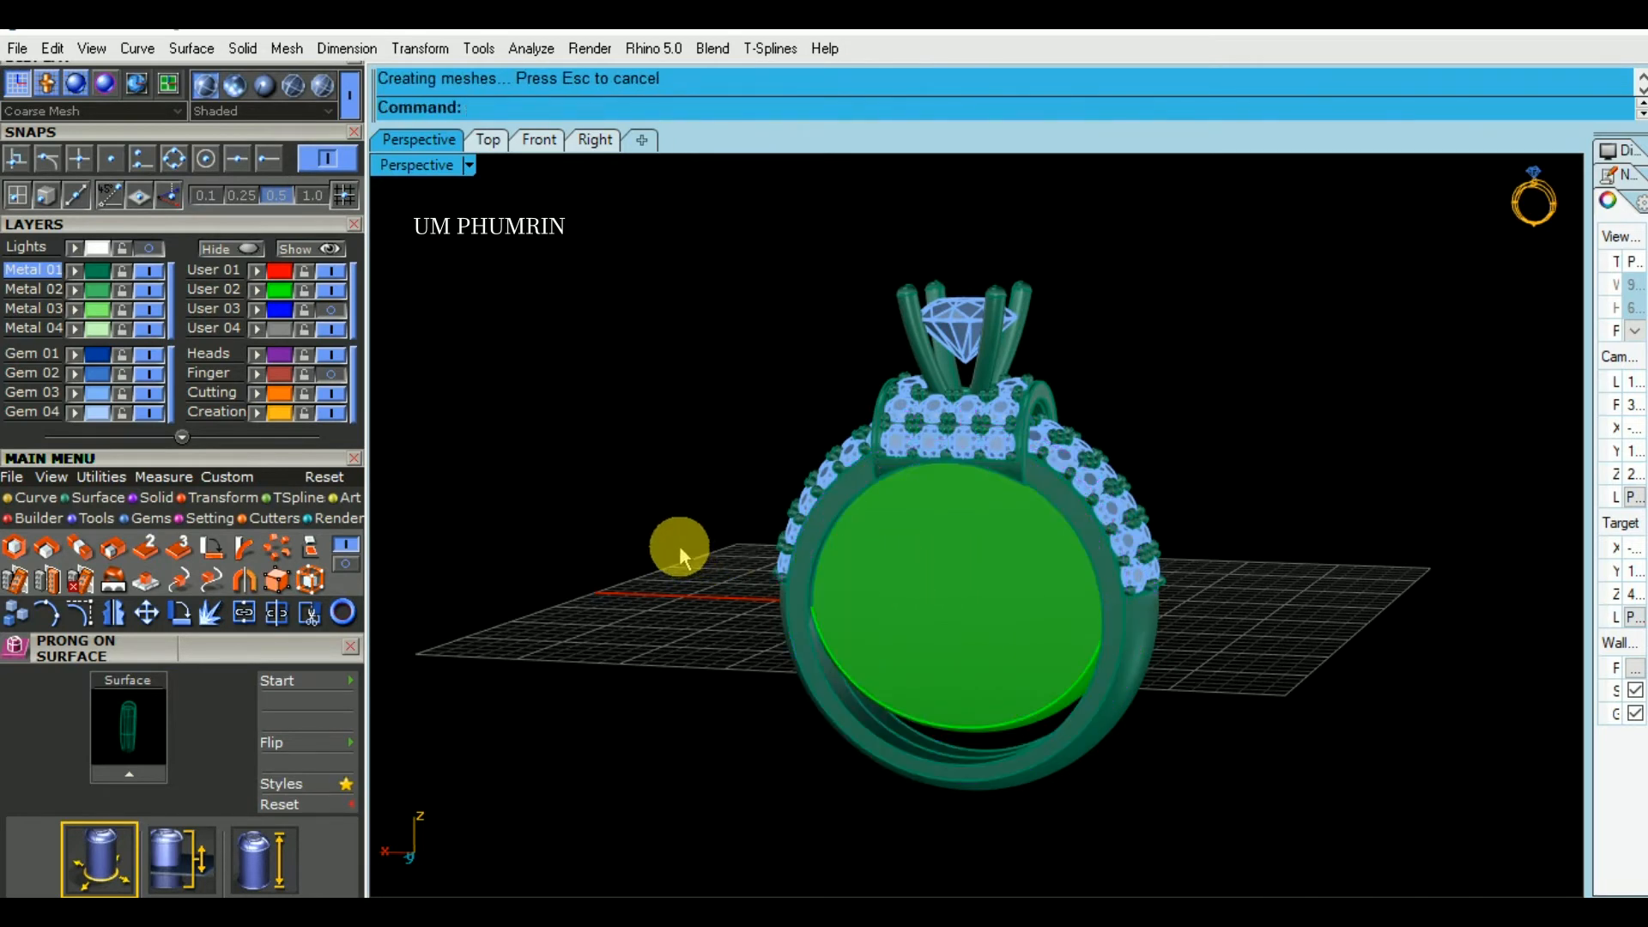
right_drag(677, 544, 601, 399)
right_drag(1232, 569, 976, 600)
right_drag(1049, 652, 1042, 691)
scroll(1012, 478, up, 9)
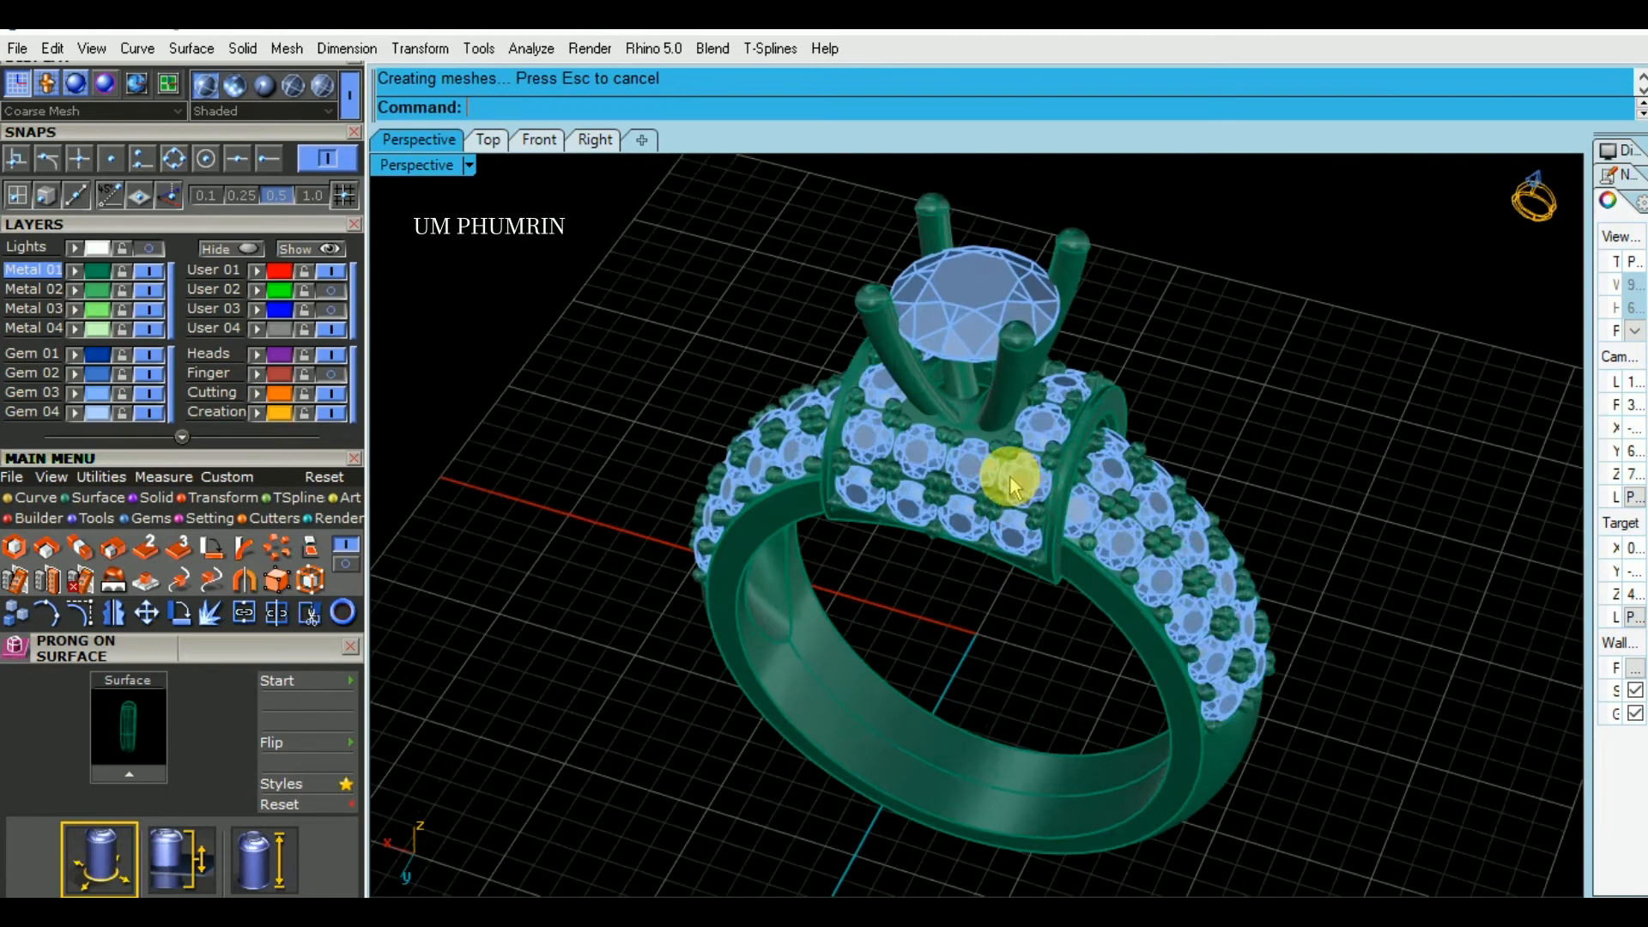
- Extrude the circle beneath the center stone downward through the head and band as a closed solid, keeping the input curve
right_drag(983, 553, 975, 489)
right_click(917, 423)
scroll(917, 423, up, 4)
click(875, 389)
right_click(875, 389)
scroll(923, 675, down, 2)
right_drag(922, 675, 974, 666)
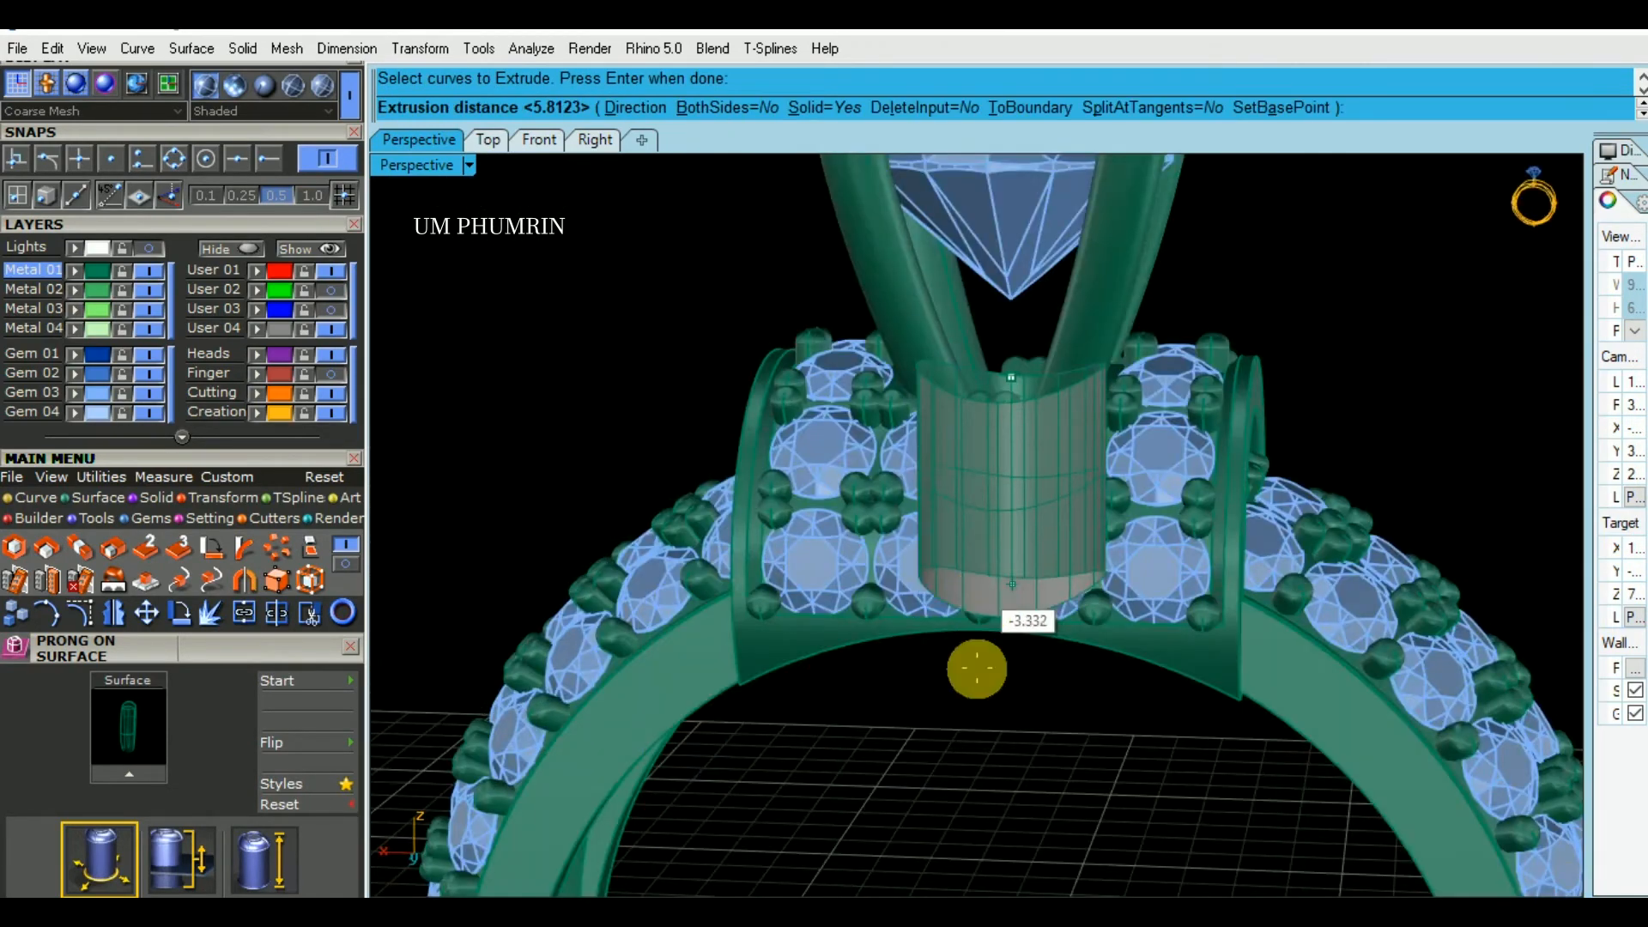
click(991, 766)
click(997, 741)
drag(1001, 526, 1030, 411)
key(Return)
key(Escape)
- Subtract the extruded cylinder from the ring band with Boolean Difference, deleting the input, to open a hole beneath the center stone
right_drag(1343, 455, 1180, 497)
scroll(1181, 496, up, 2)
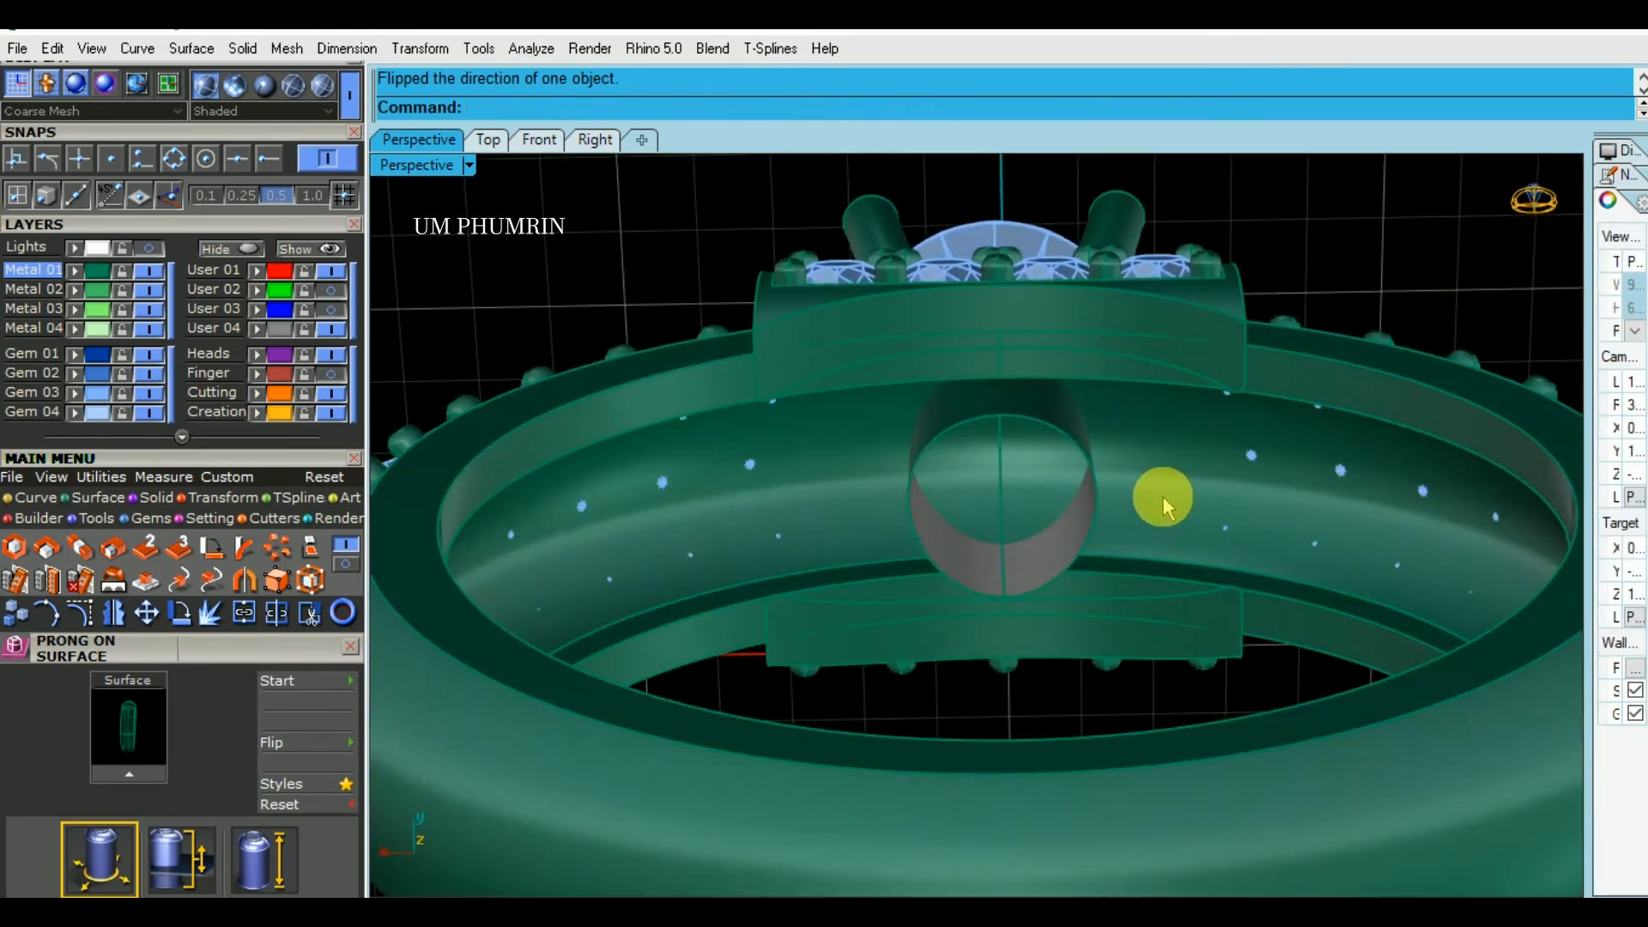
click(1083, 503)
scroll(938, 481, up, 3)
drag(1167, 411, 1167, 407)
click(1285, 487)
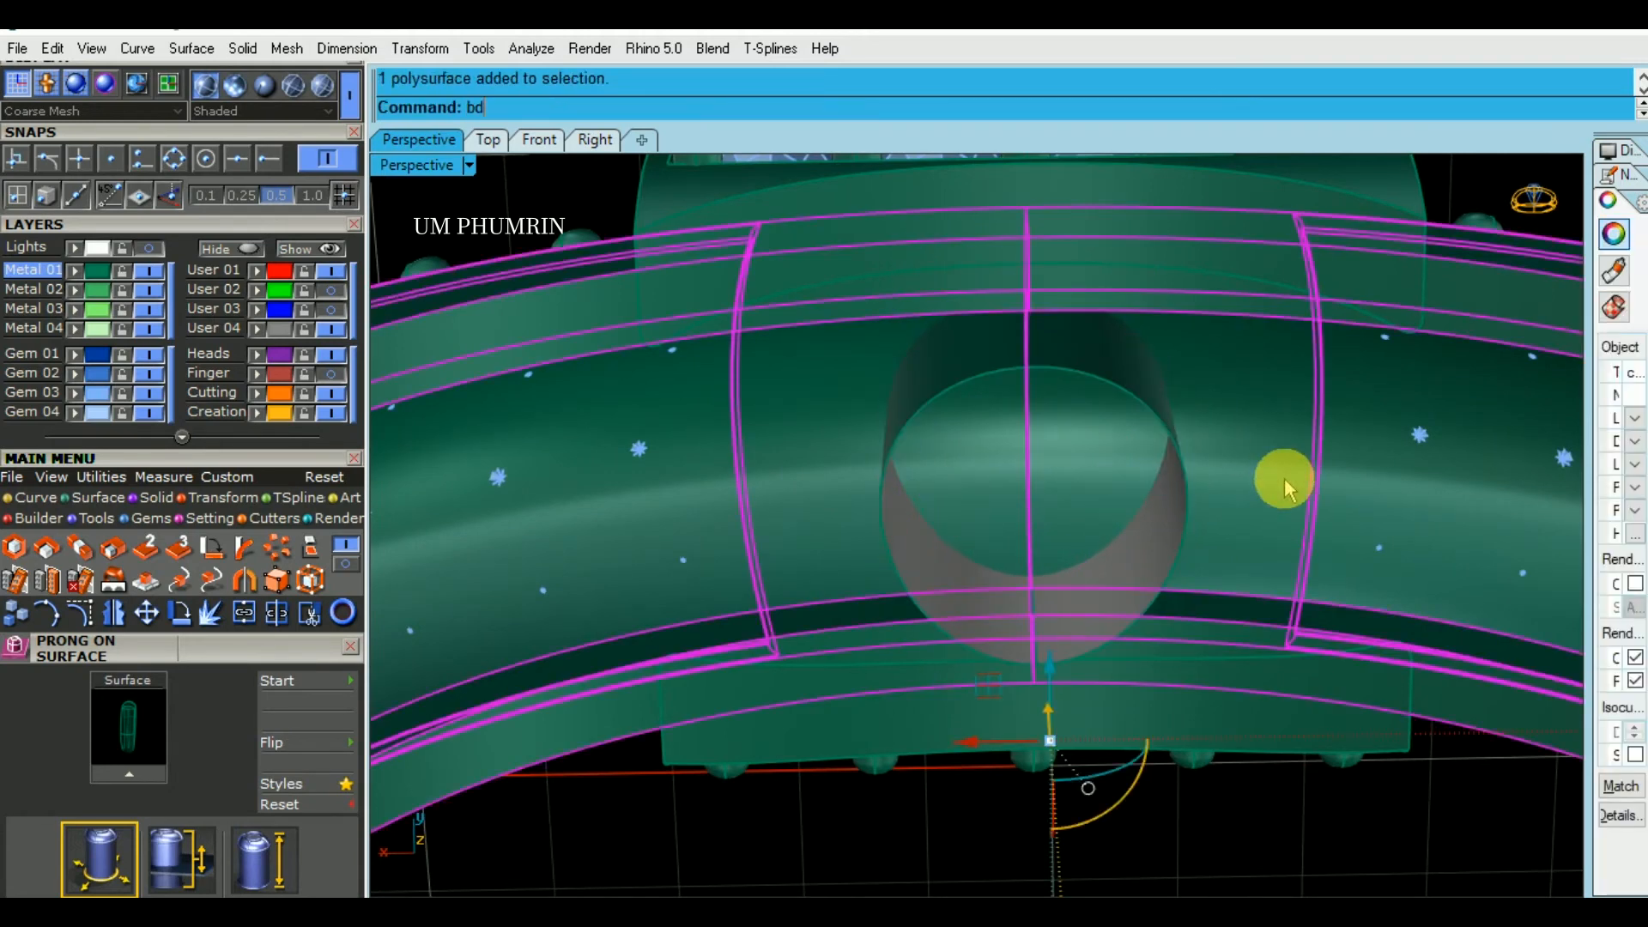
text(bd)
key(Return)
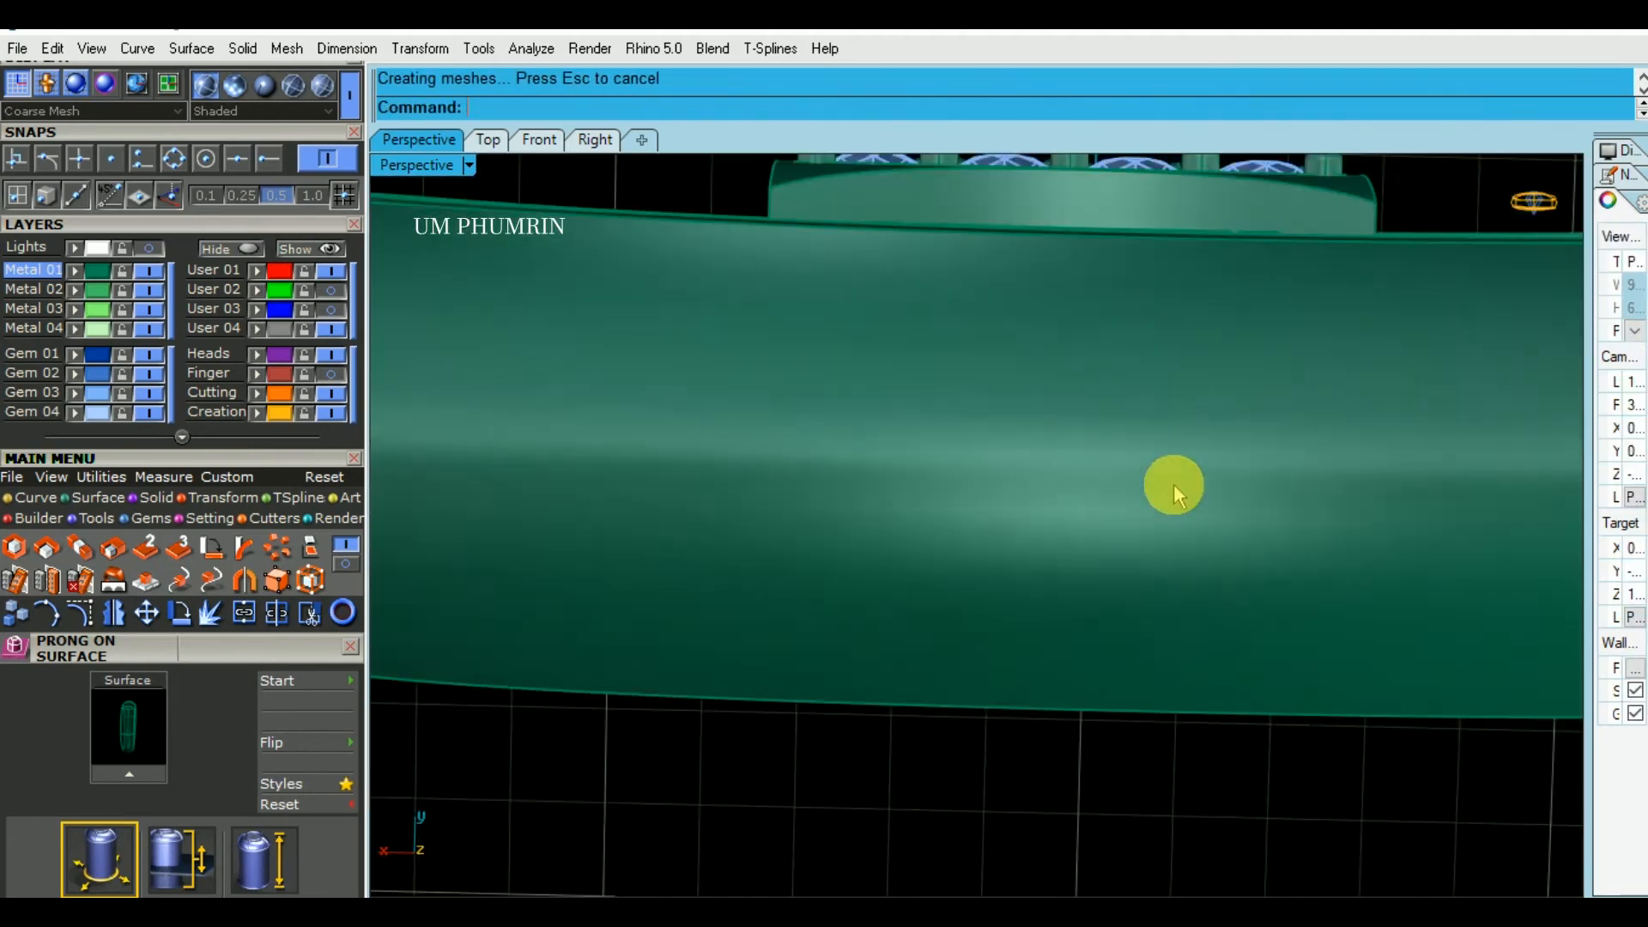
right_drag(1173, 484, 1142, 528)
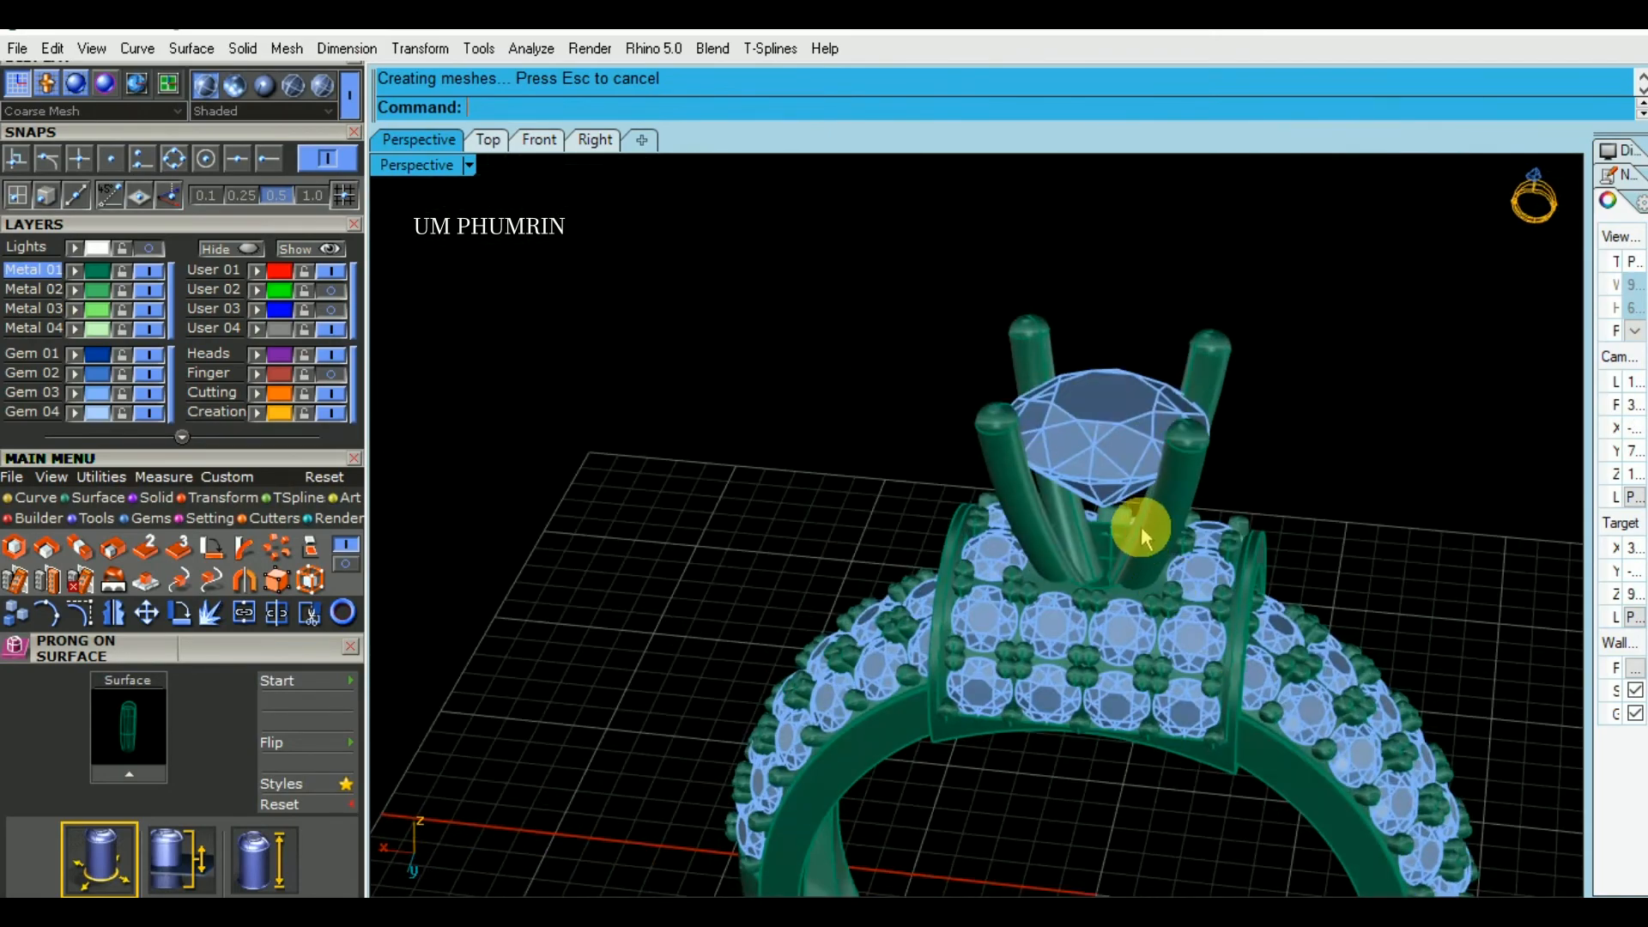
- Select the four center-stone prongs and create a horizontal cutting plane across their lower ends in the Right view
scroll(1142, 540, up, 6)
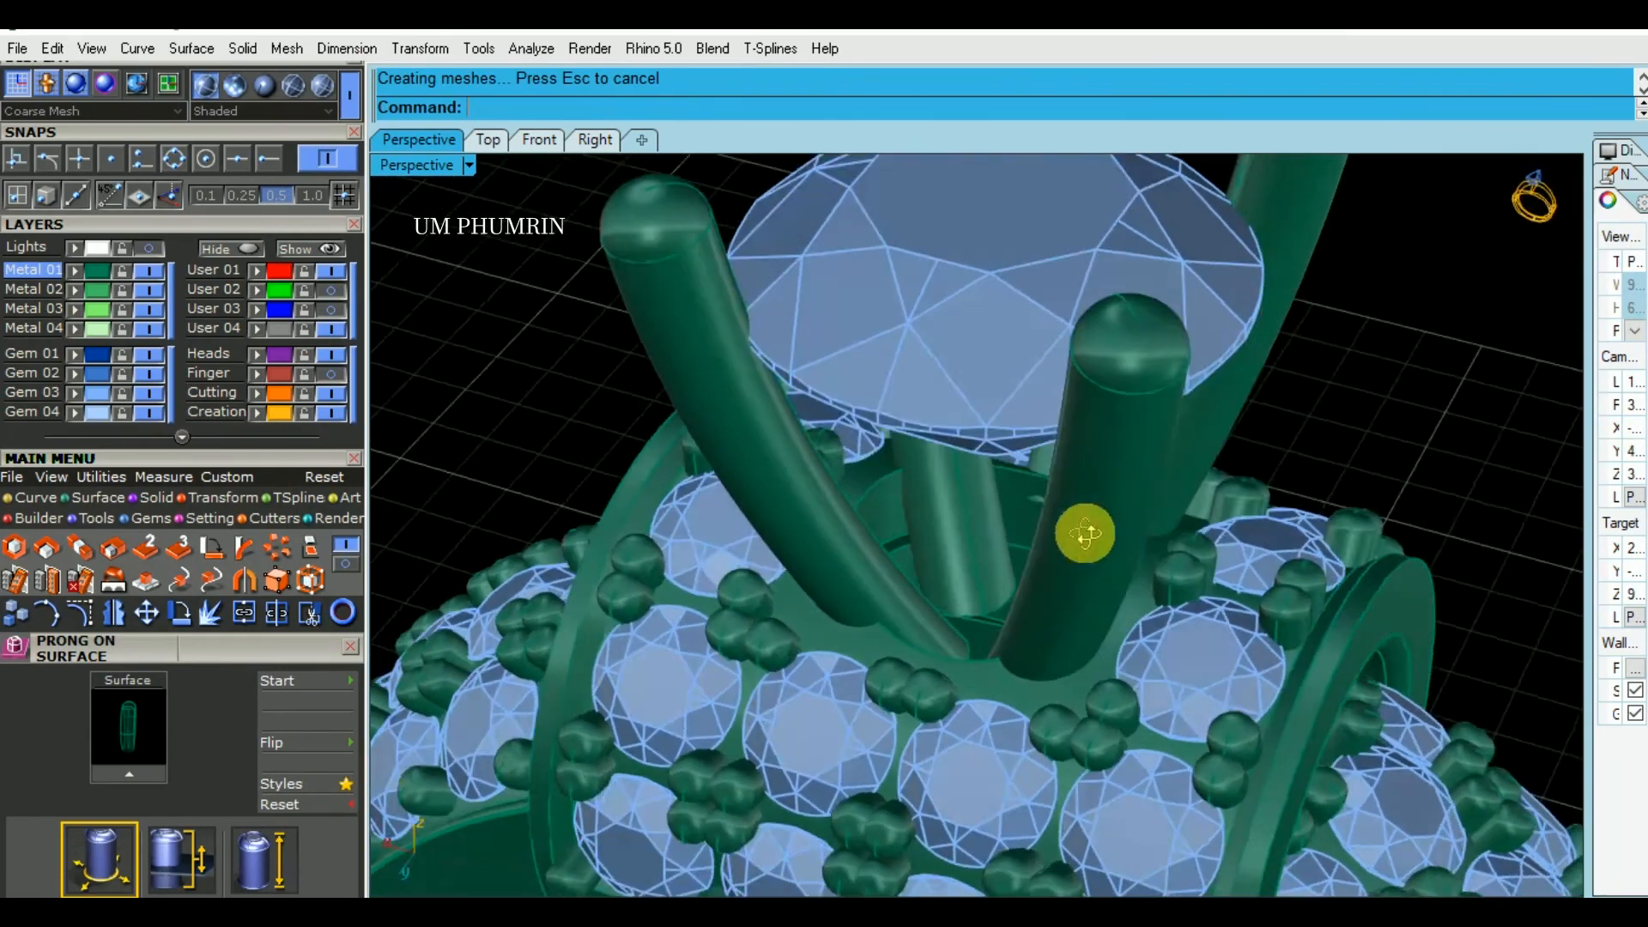
mouse_move(1085, 534)
right_down()
mouse_move(916, 497)
mouse_move(887, 526)
mouse_move(1170, 518)
mouse_move(1075, 521)
right_up()
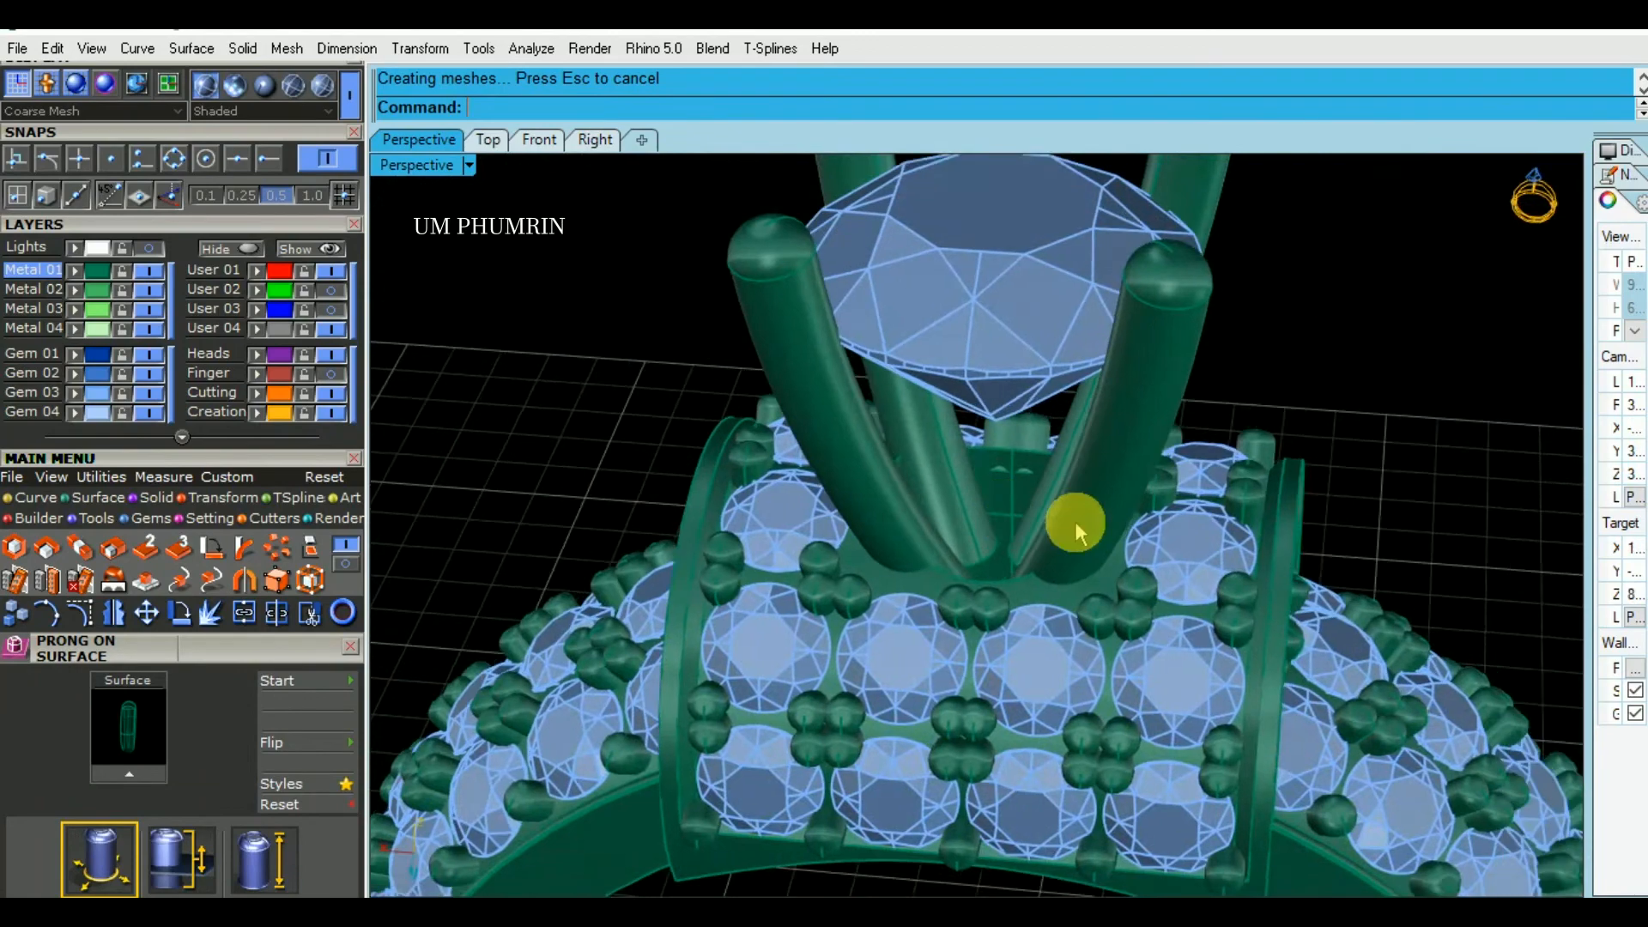
click(1089, 388)
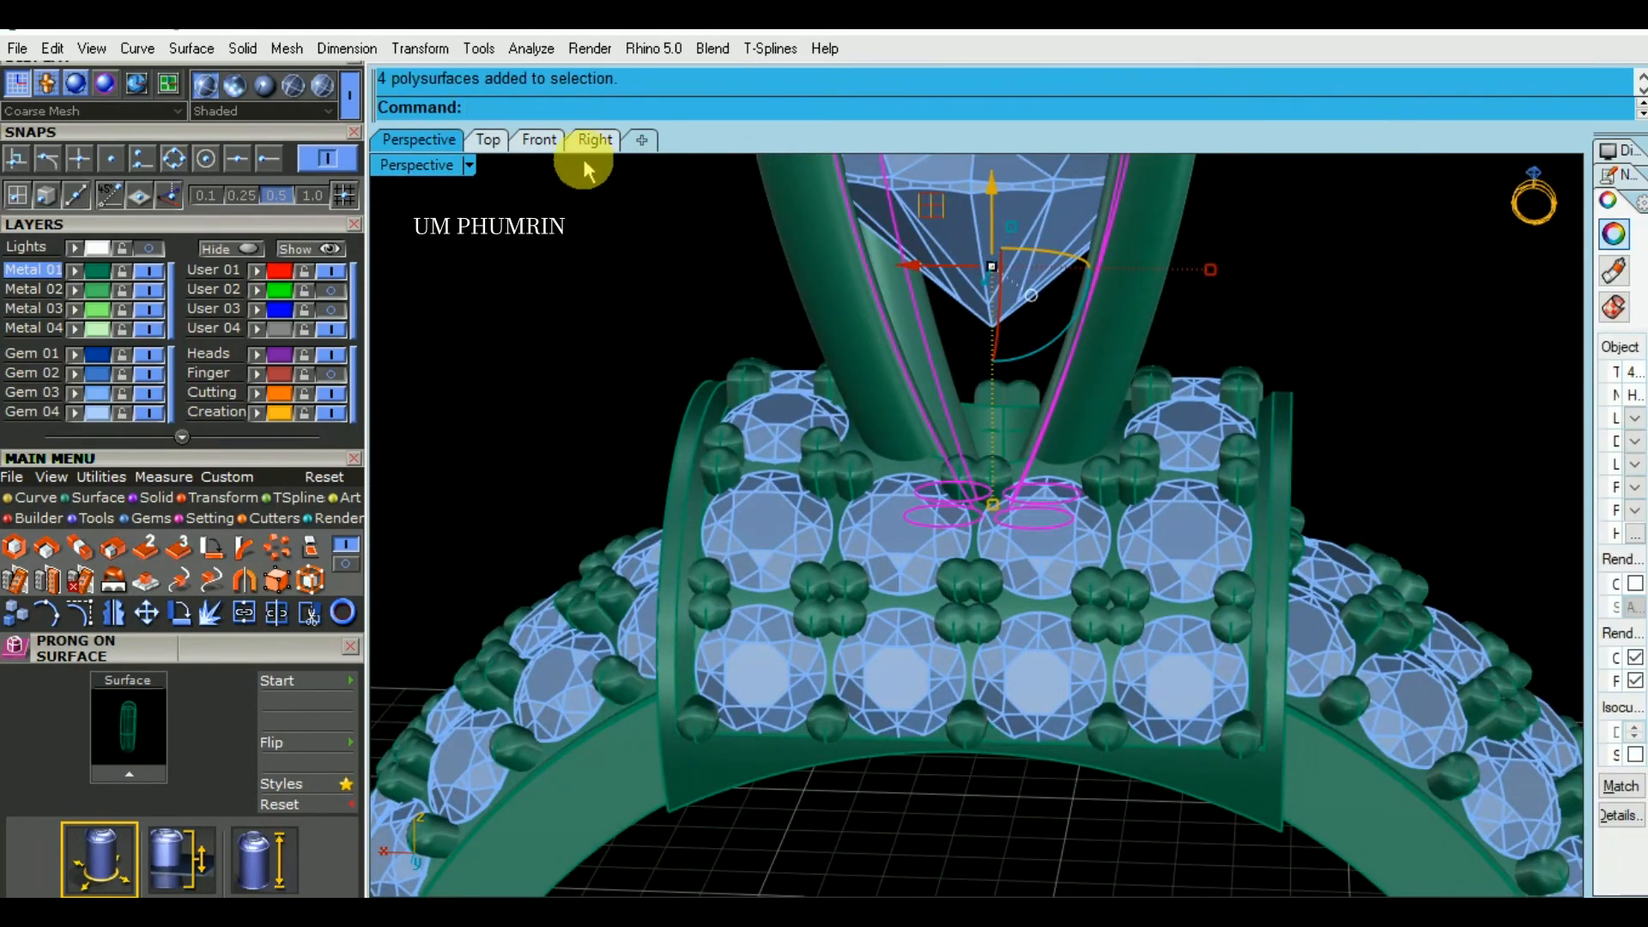
click(592, 141)
right_drag(965, 440, 1078, 811)
scroll(1056, 423, up, 8)
right_drag(1164, 503, 1067, 506)
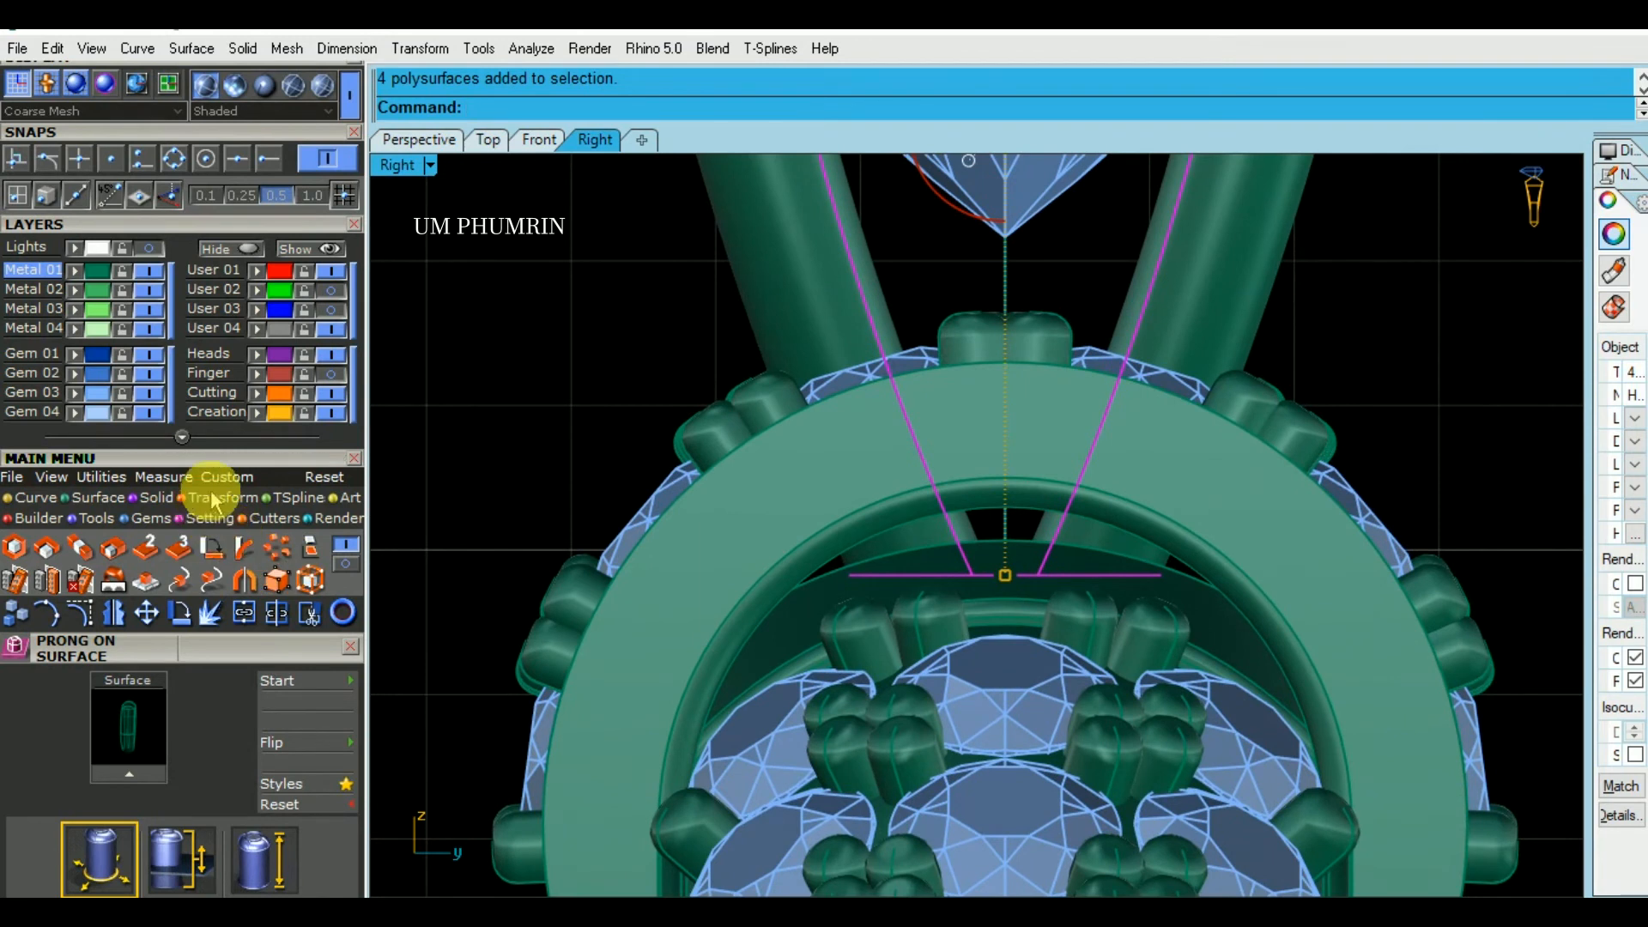
click(101, 499)
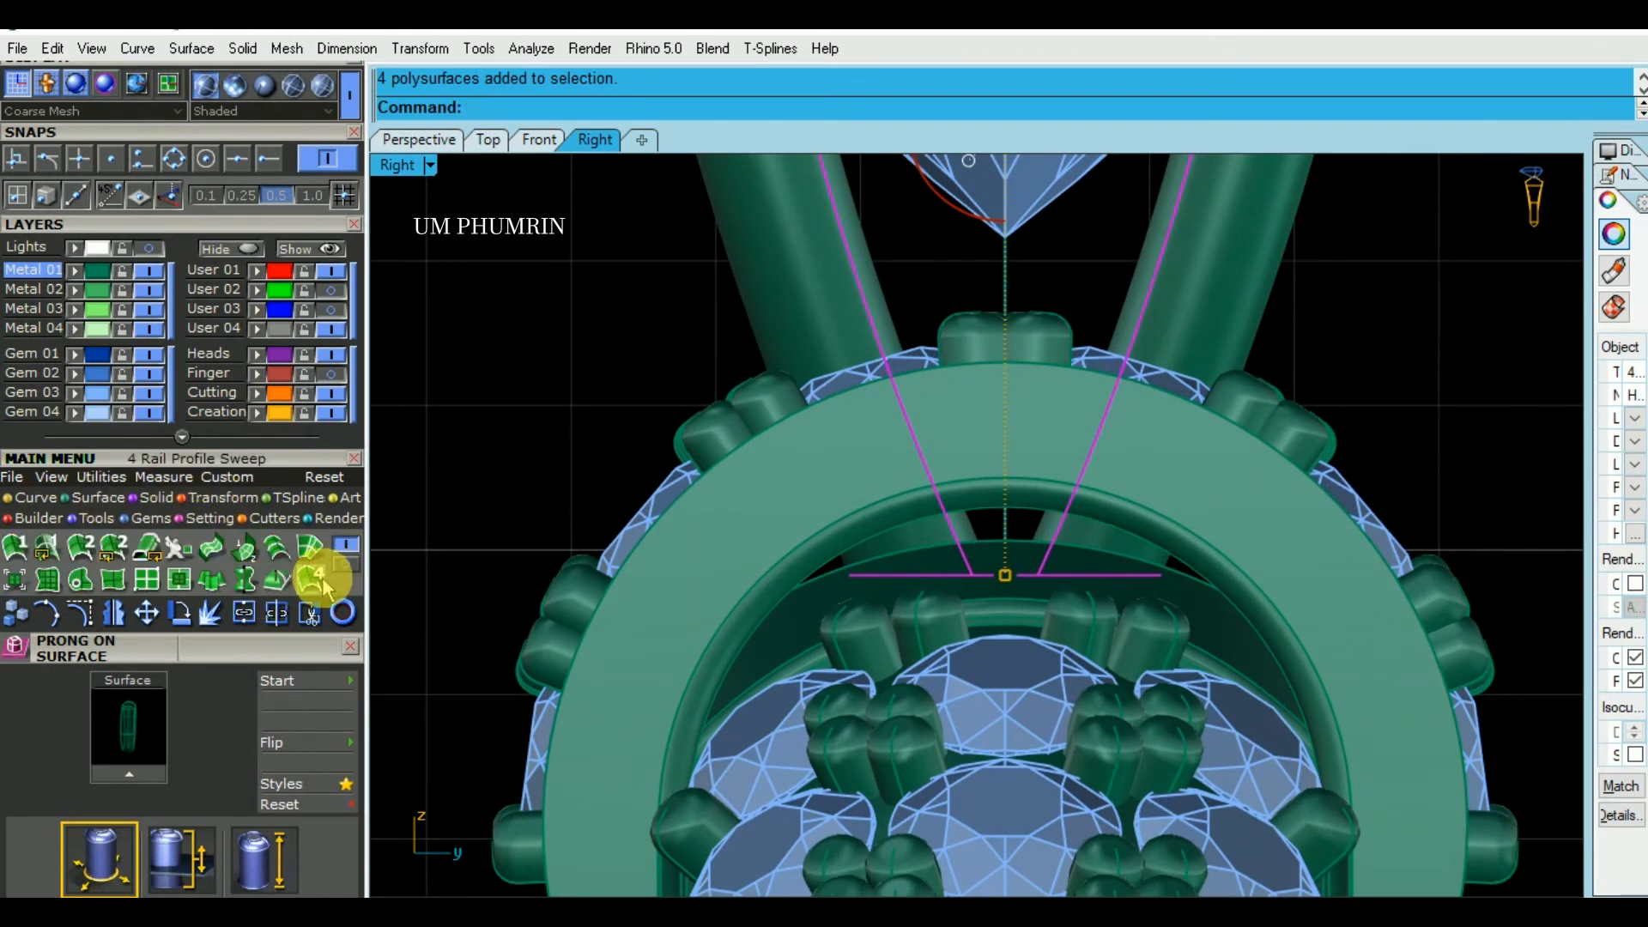
click(343, 566)
click(243, 580)
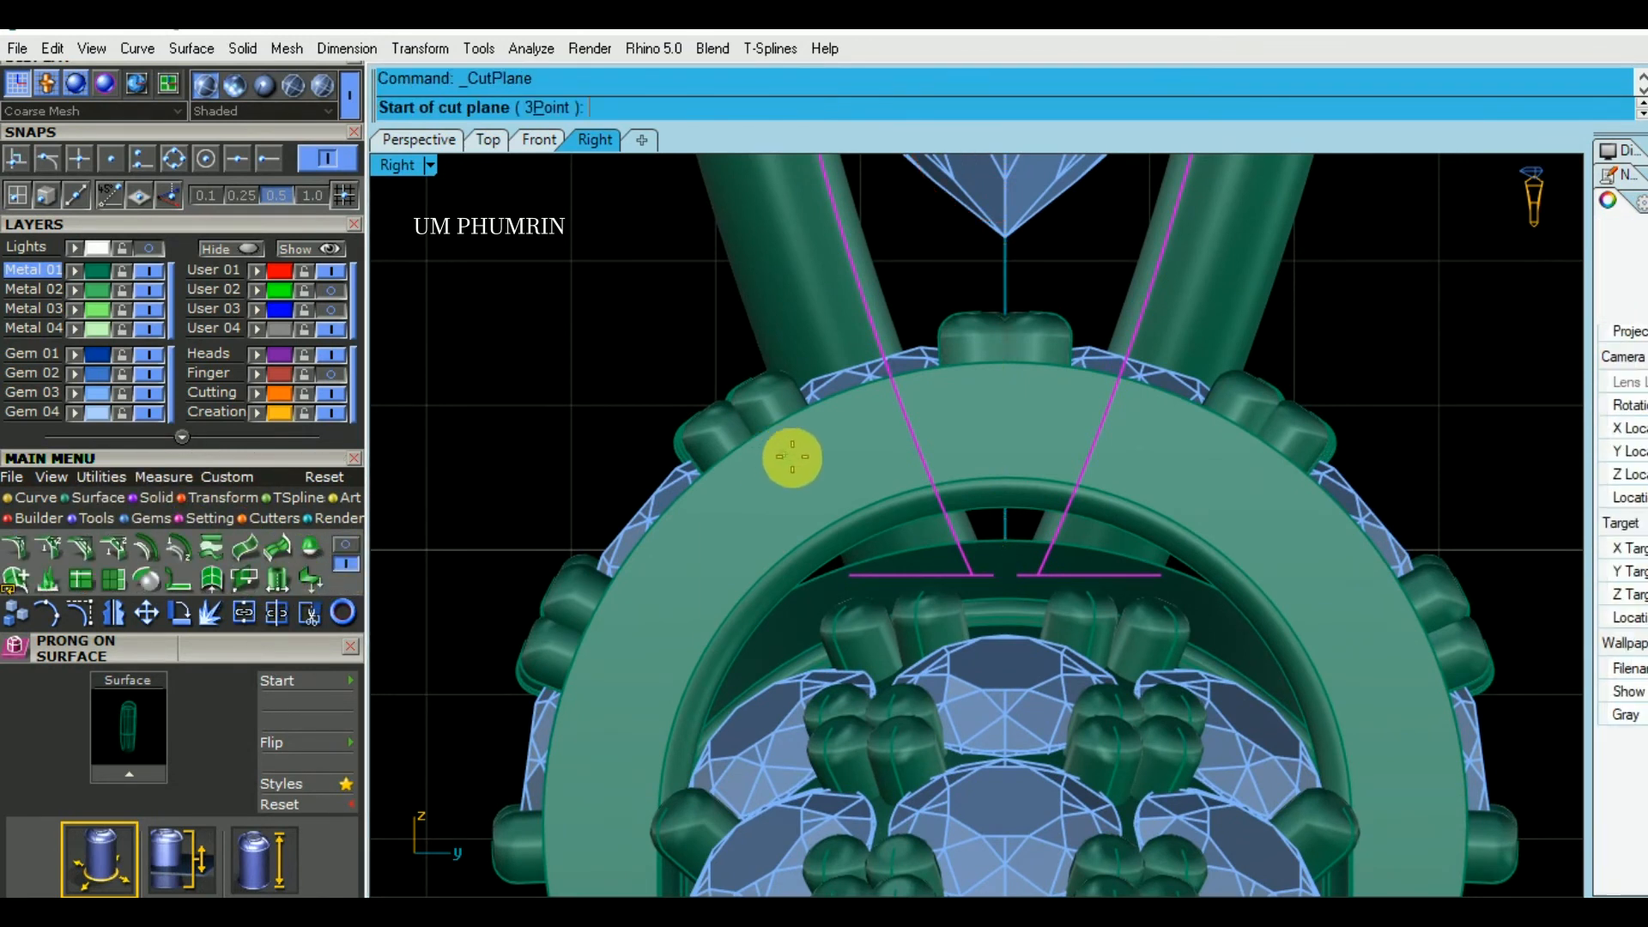
click(1486, 485)
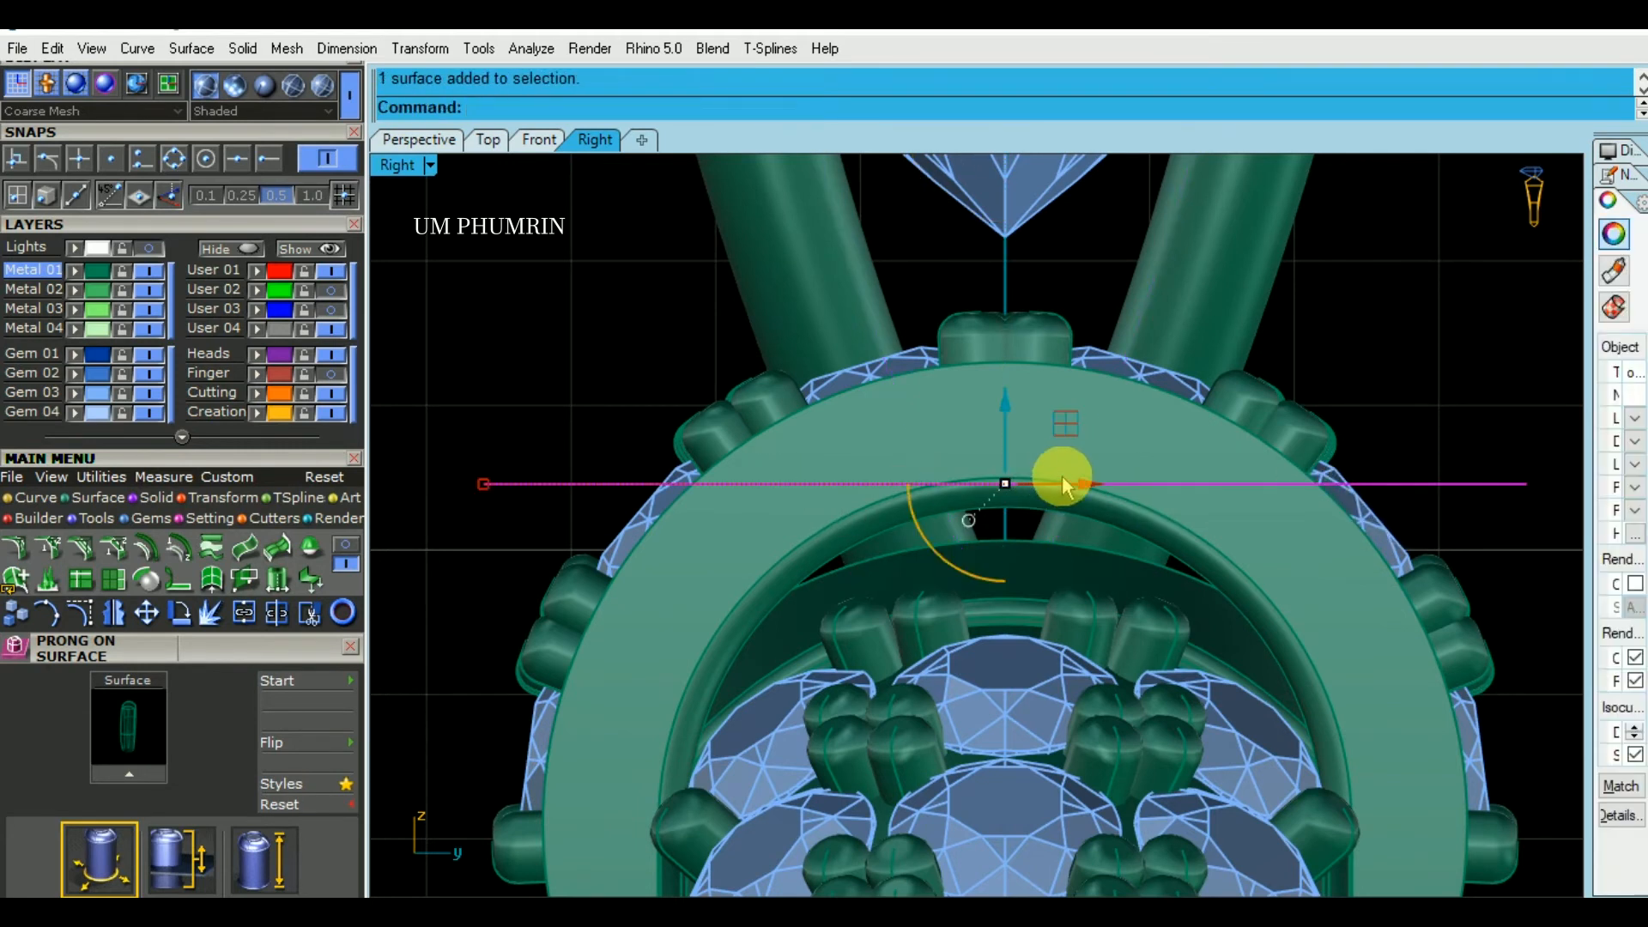
- Cut off the lower ends of the four prongs by subtracting the cutting plane with Boolean Difference in the Perspective view
drag(1022, 419, 1026, 424)
click(435, 139)
right_drag(1126, 453, 1208, 496)
click(1208, 436)
right_drag(1209, 436, 1173, 455)
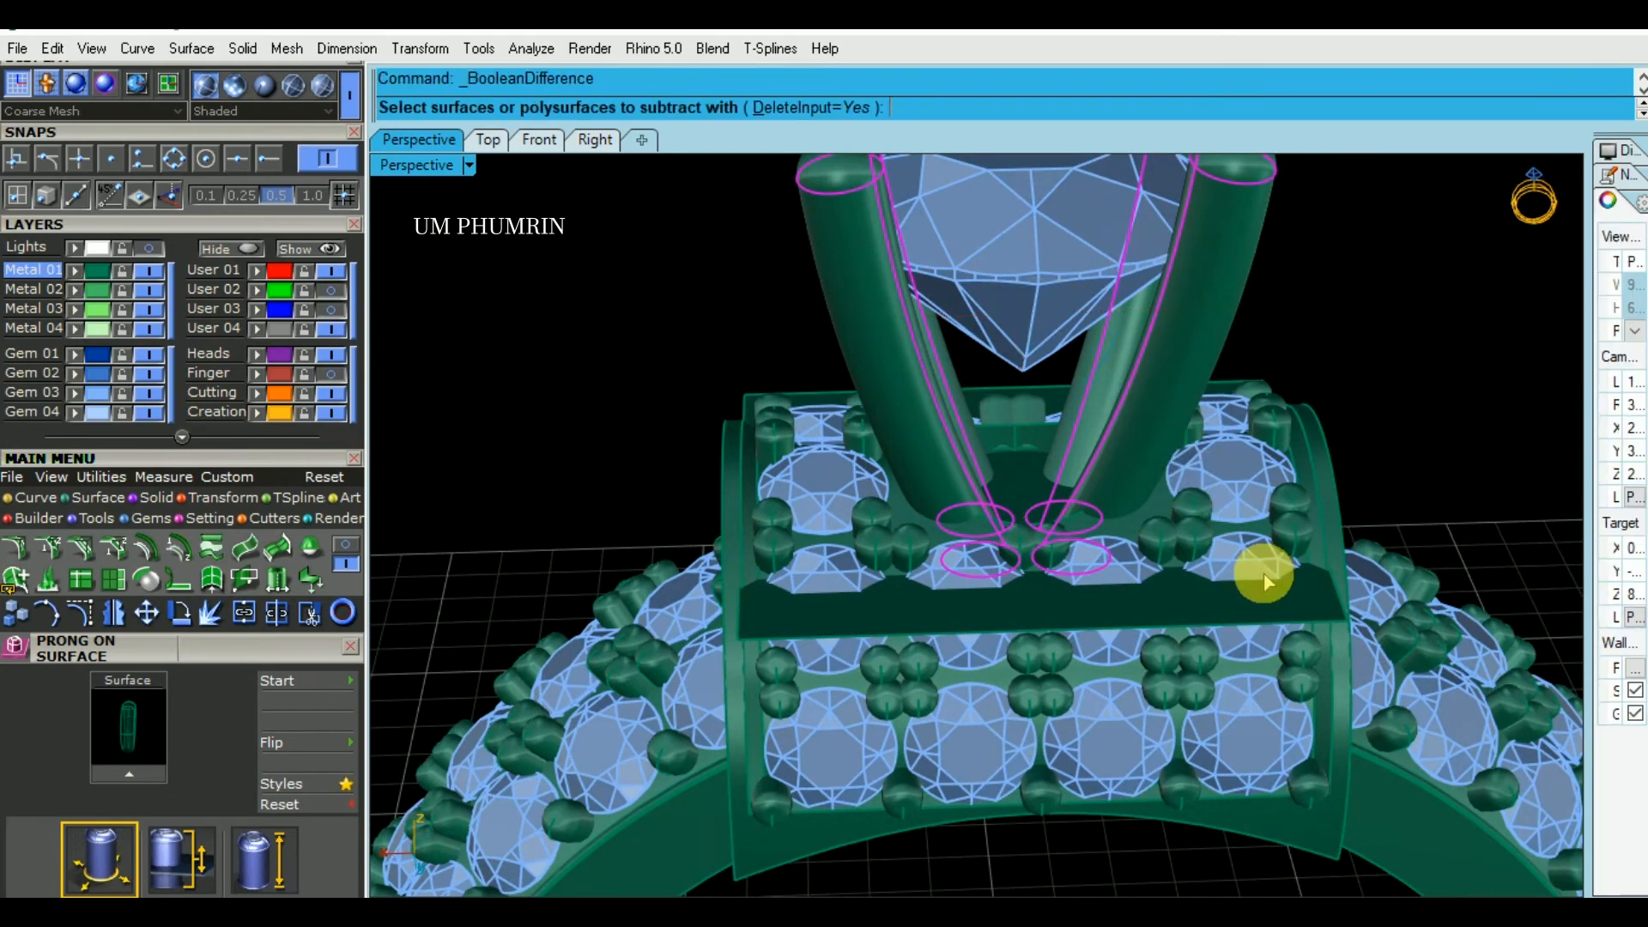
scroll(1257, 583, up, 2)
click(1250, 610)
key(Return)
scroll(1445, 486, down, 2)
- Save the model file with the whole ring in view
right_drag(1445, 486, 1173, 496)
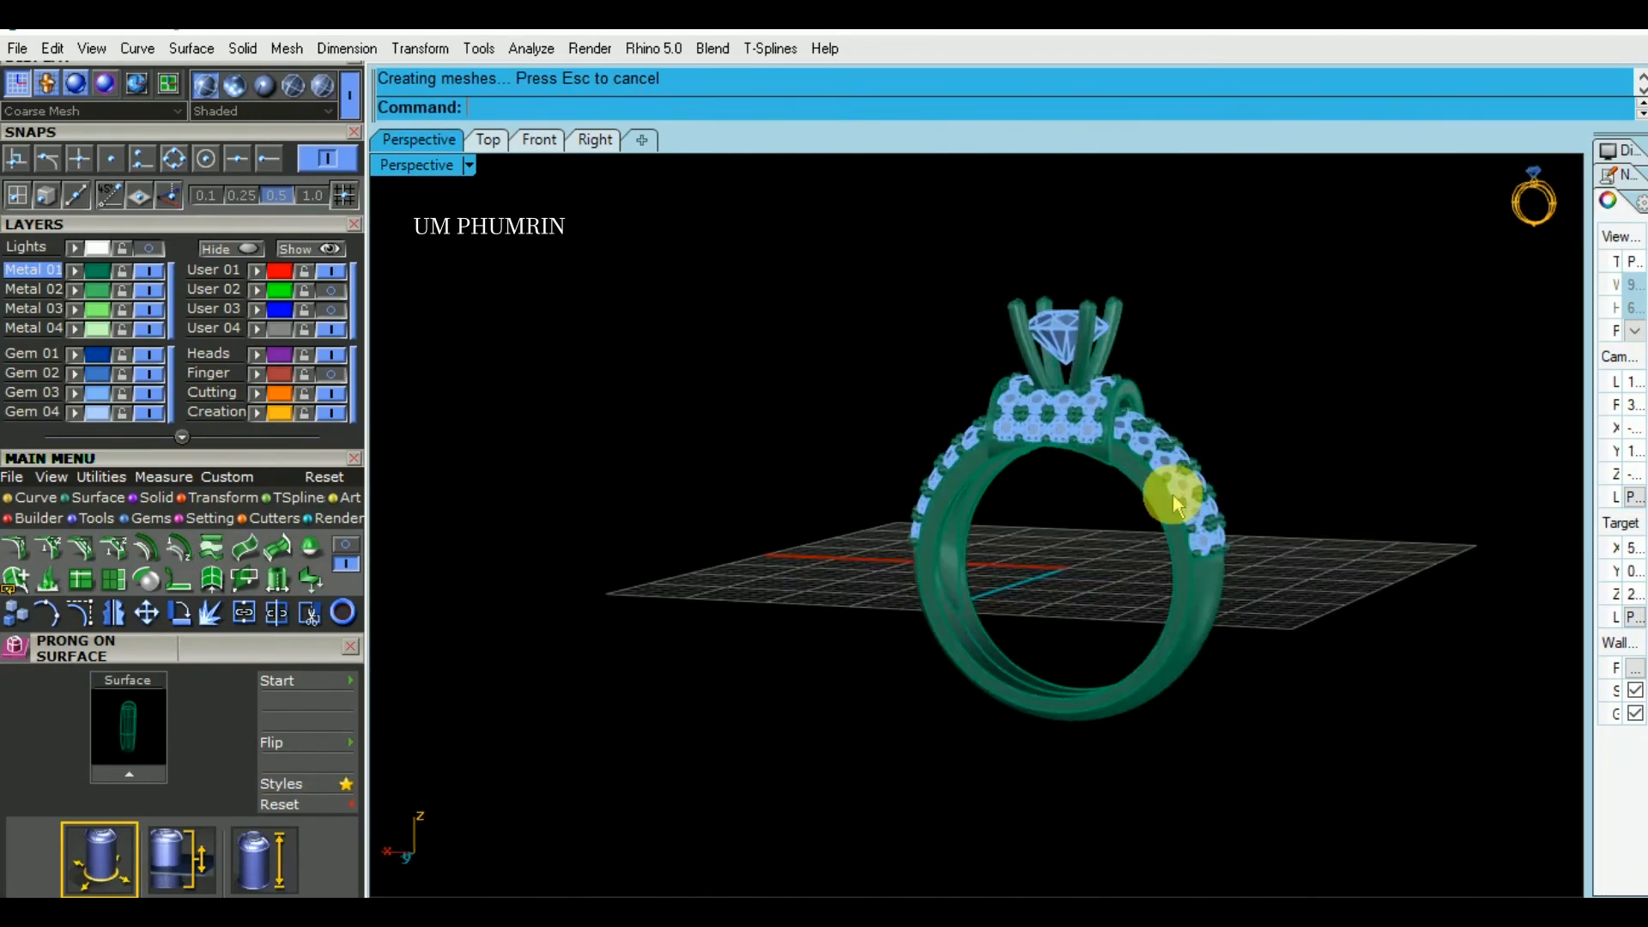
key(ctrl+s)
right_drag(1197, 513, 1051, 549)
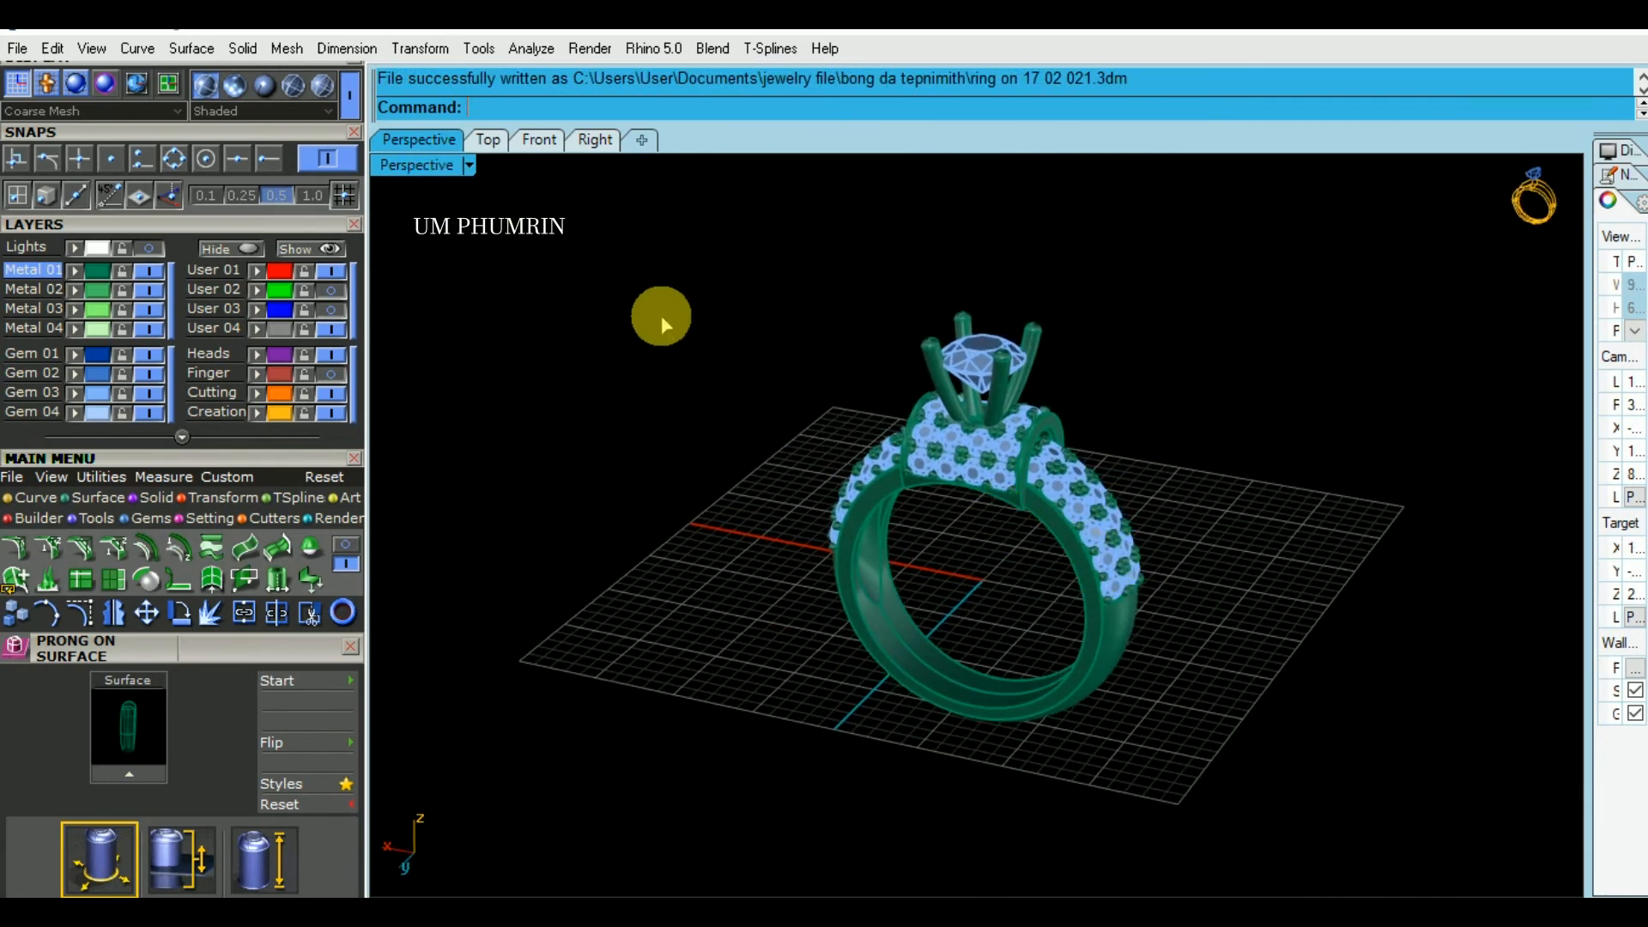
- Hide the construction grid and set the Perspective viewport's display mode to Working Shade
key(F7)
click(436, 167)
scroll(558, 888, down, 3)
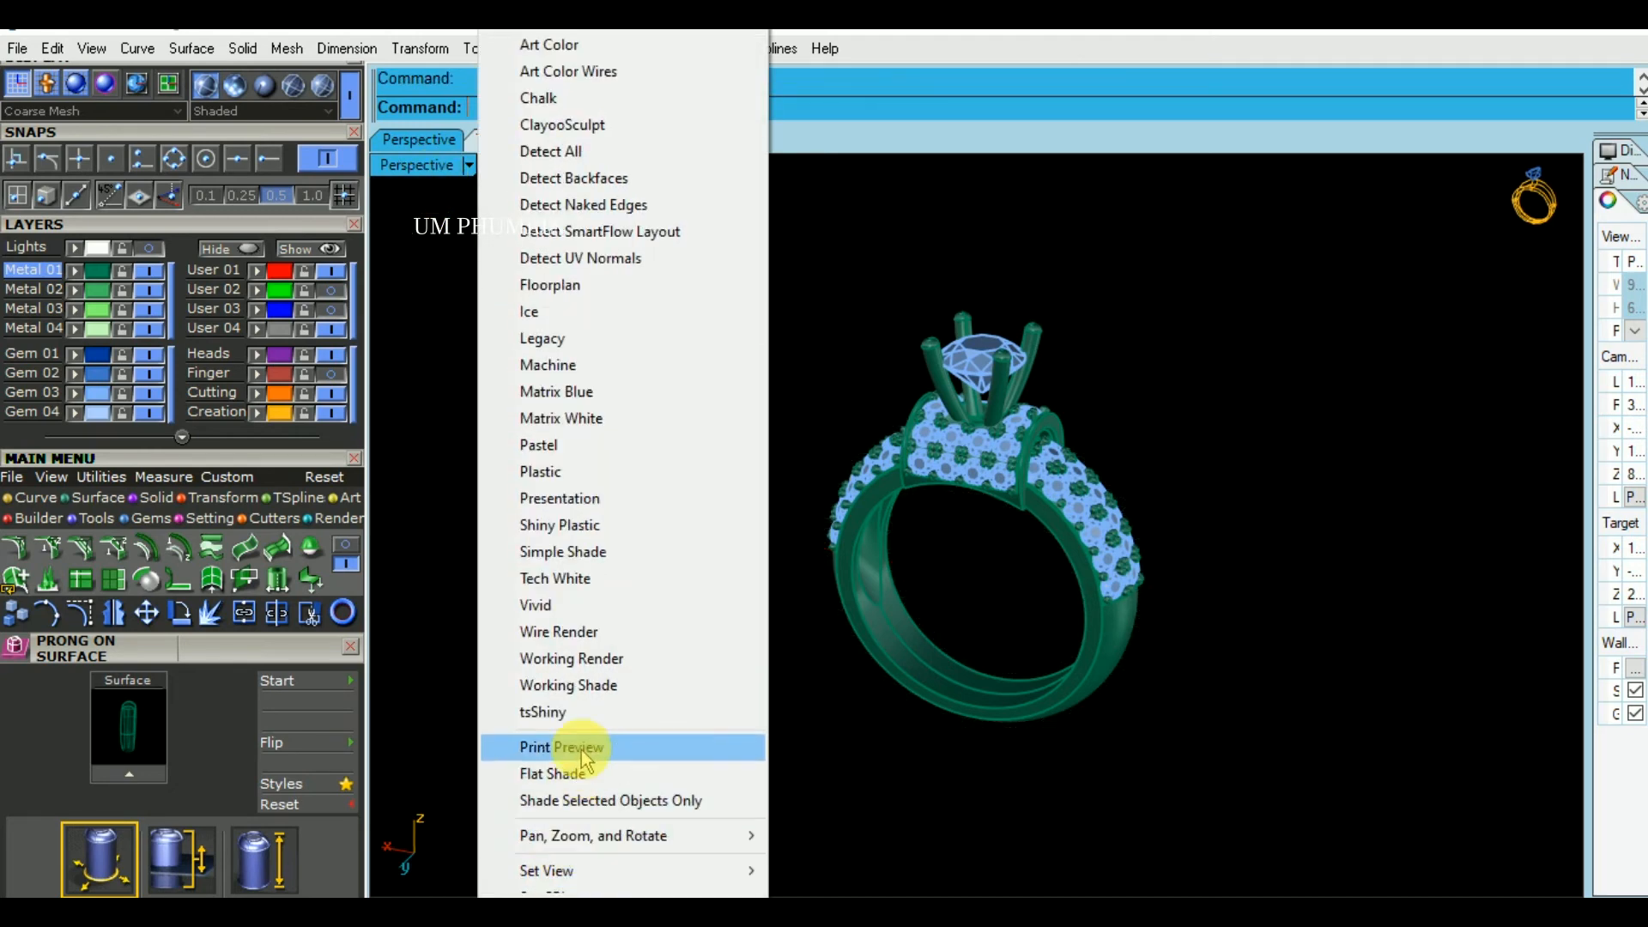
click(569, 684)
right_drag(626, 672, 1150, 693)
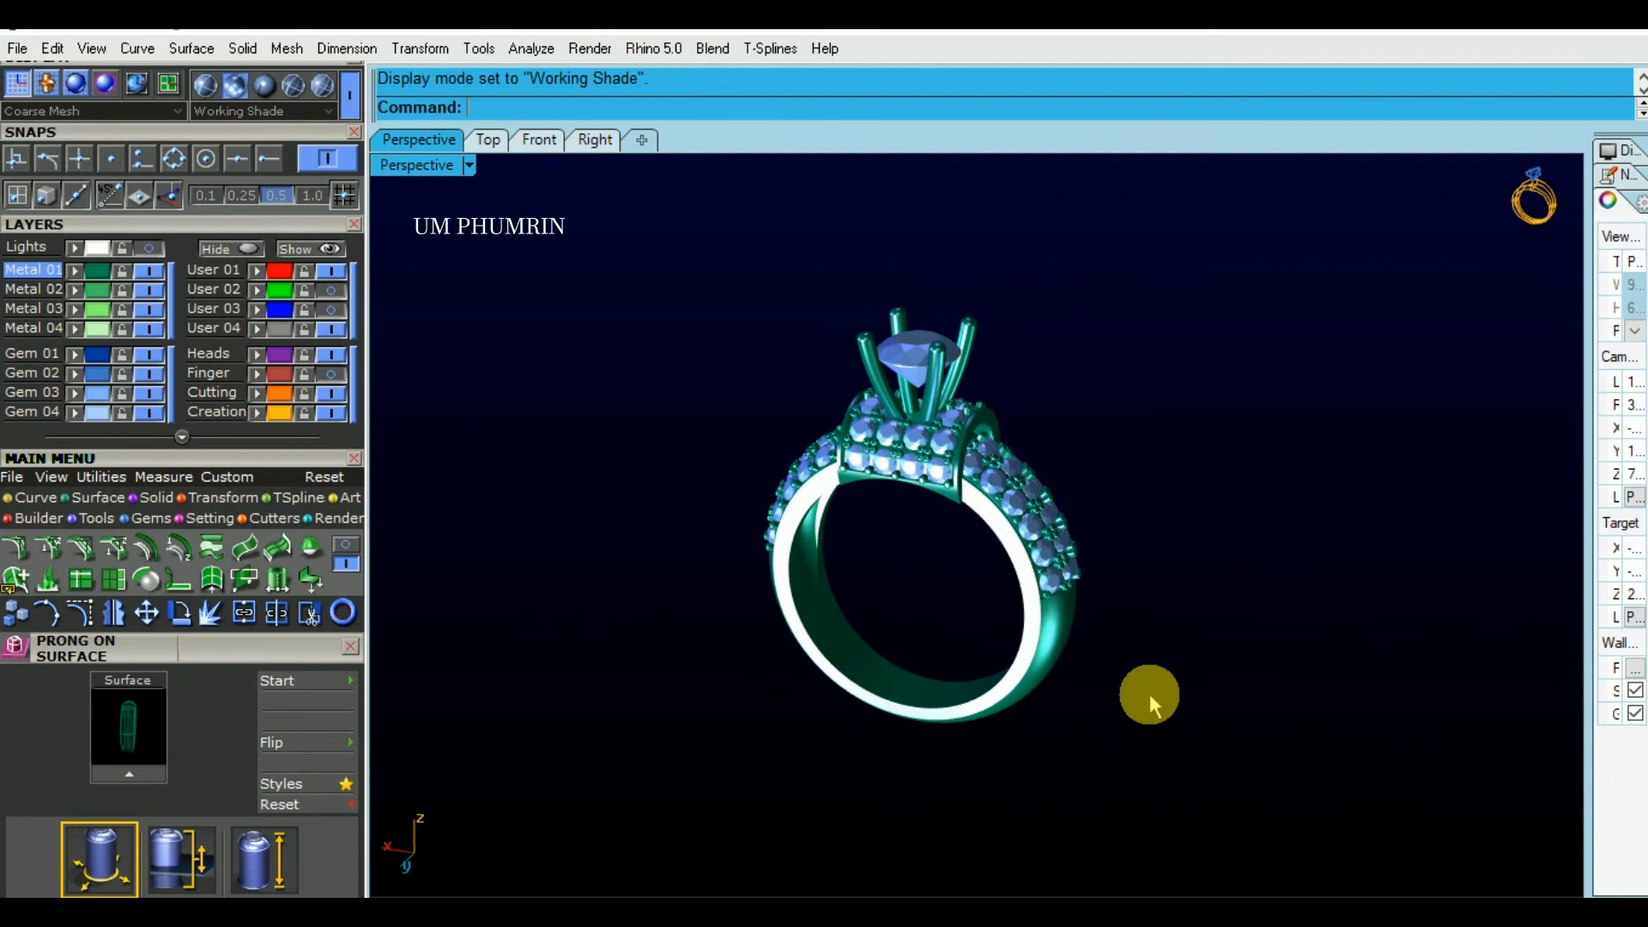
- Save the shaded ring model and zoom the Perspective view to fit all objects, leaving nothing selected
right_drag(1150, 694, 1081, 714)
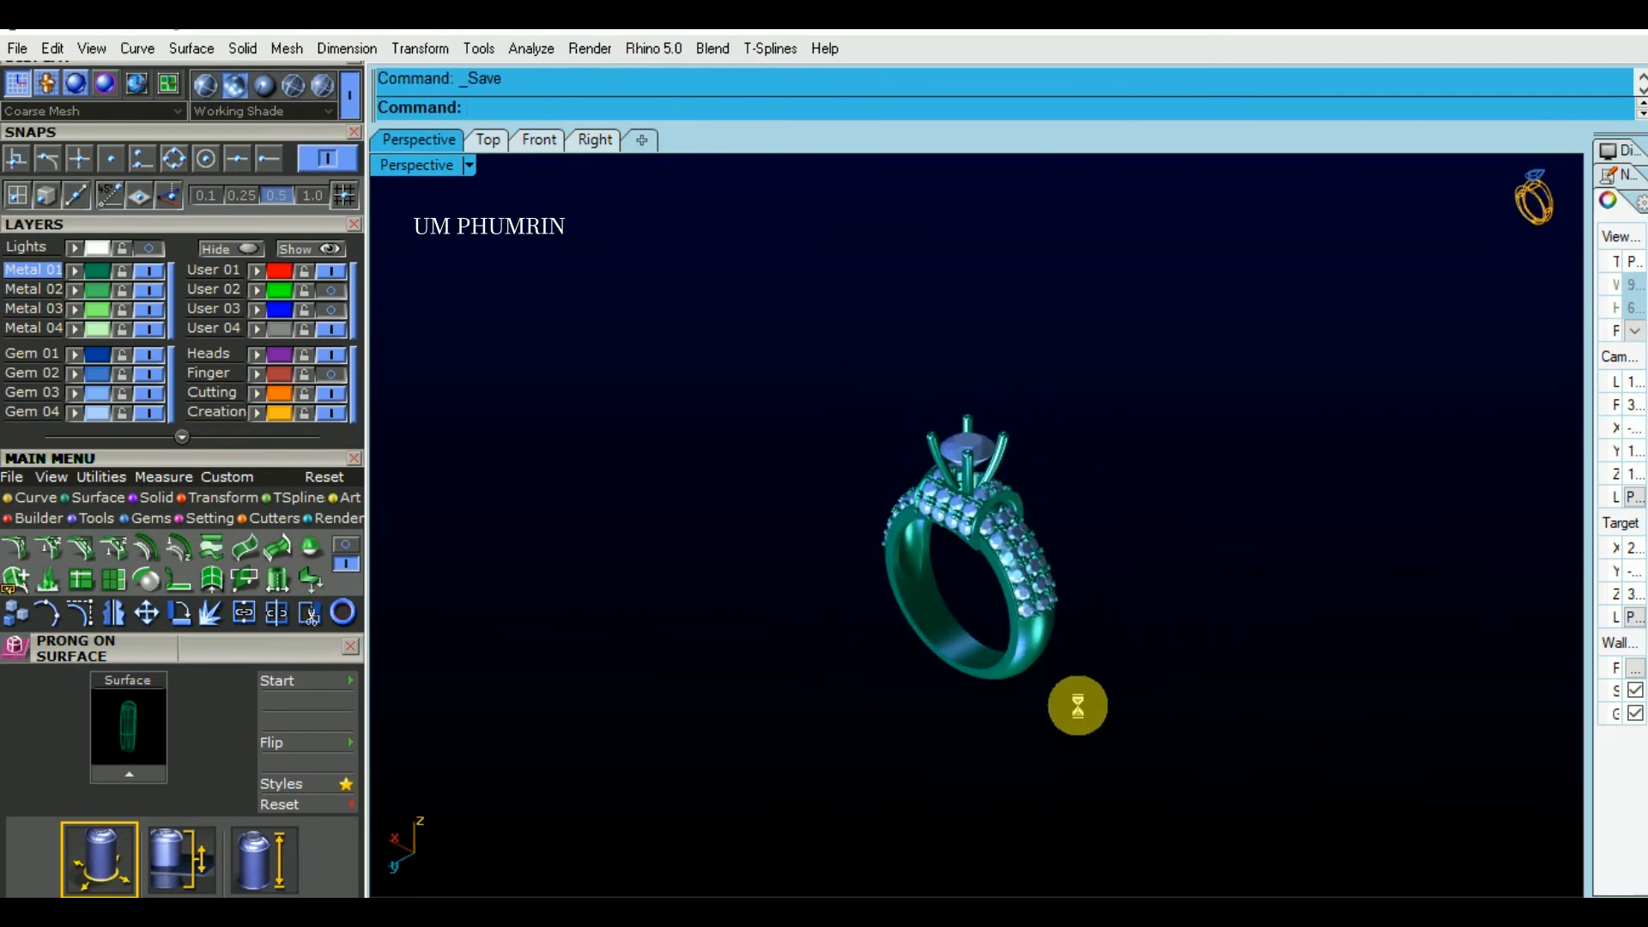
shift+right_drag(1048, 716, 1232, 678)
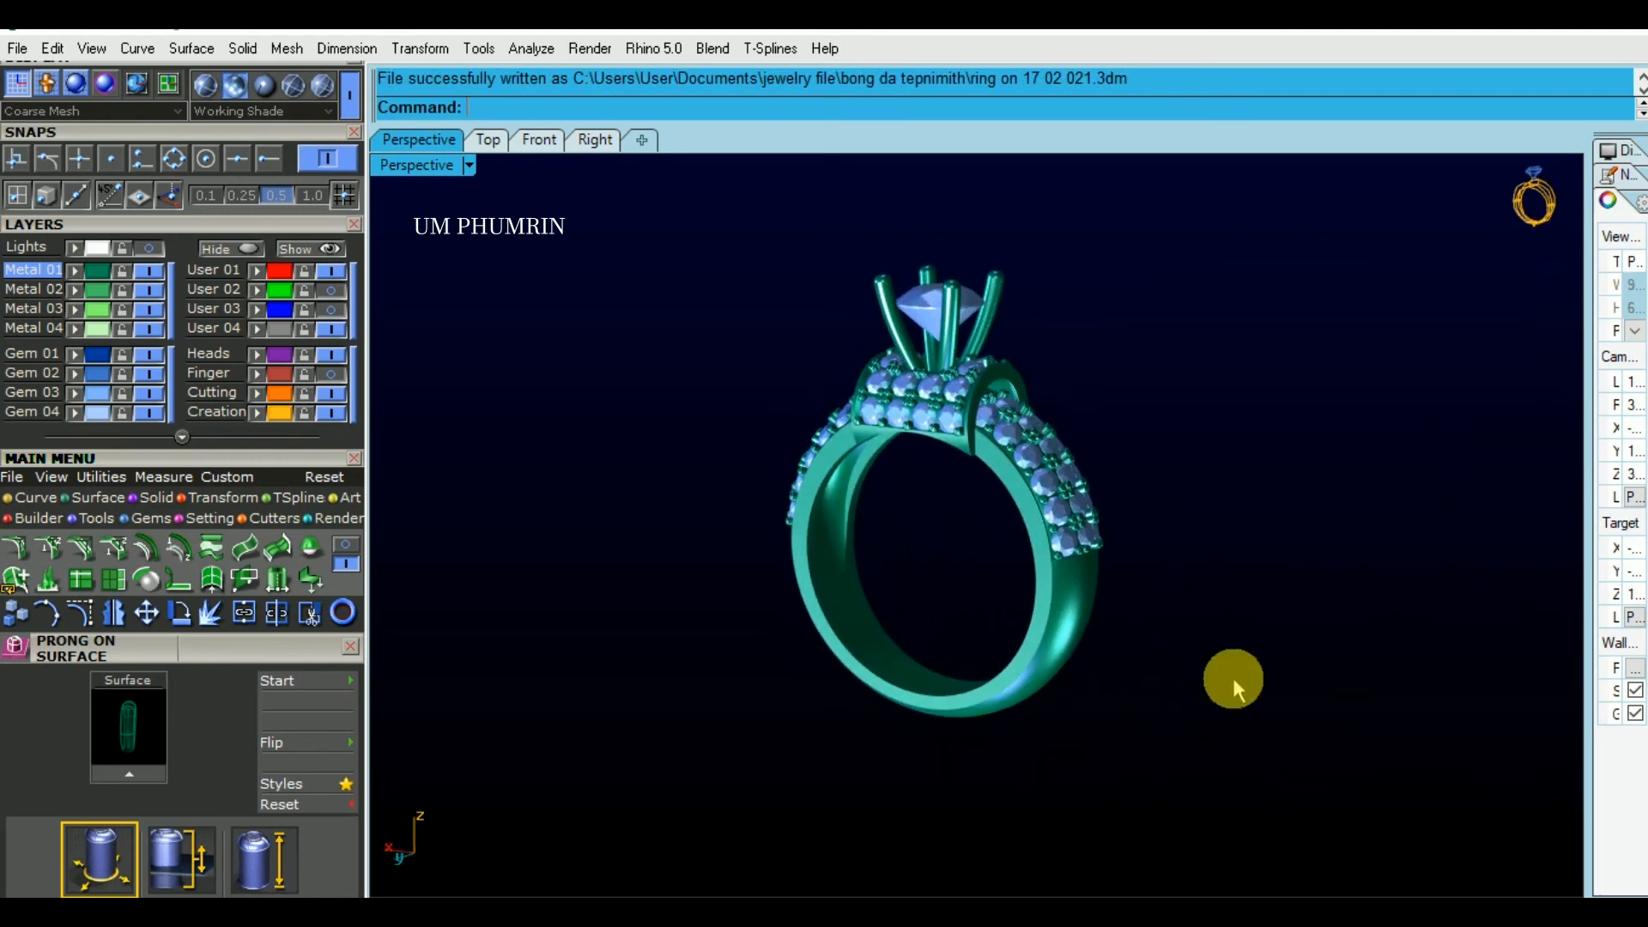
key(ctrl+a)
text(ZS)
key(Return)
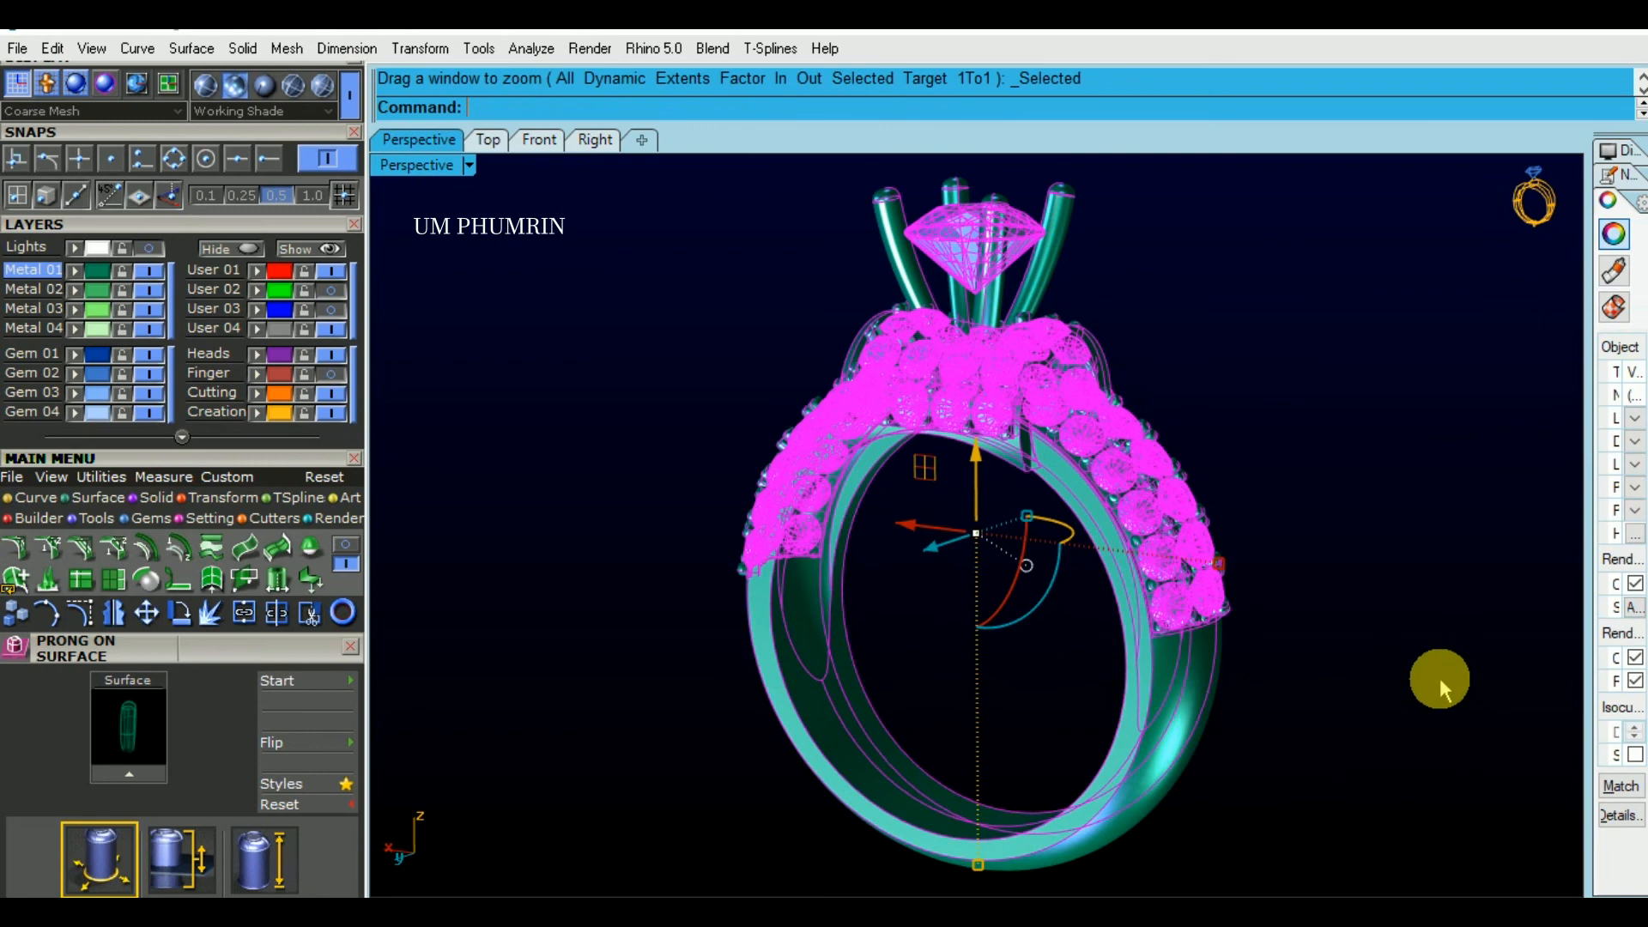
key(Escape)
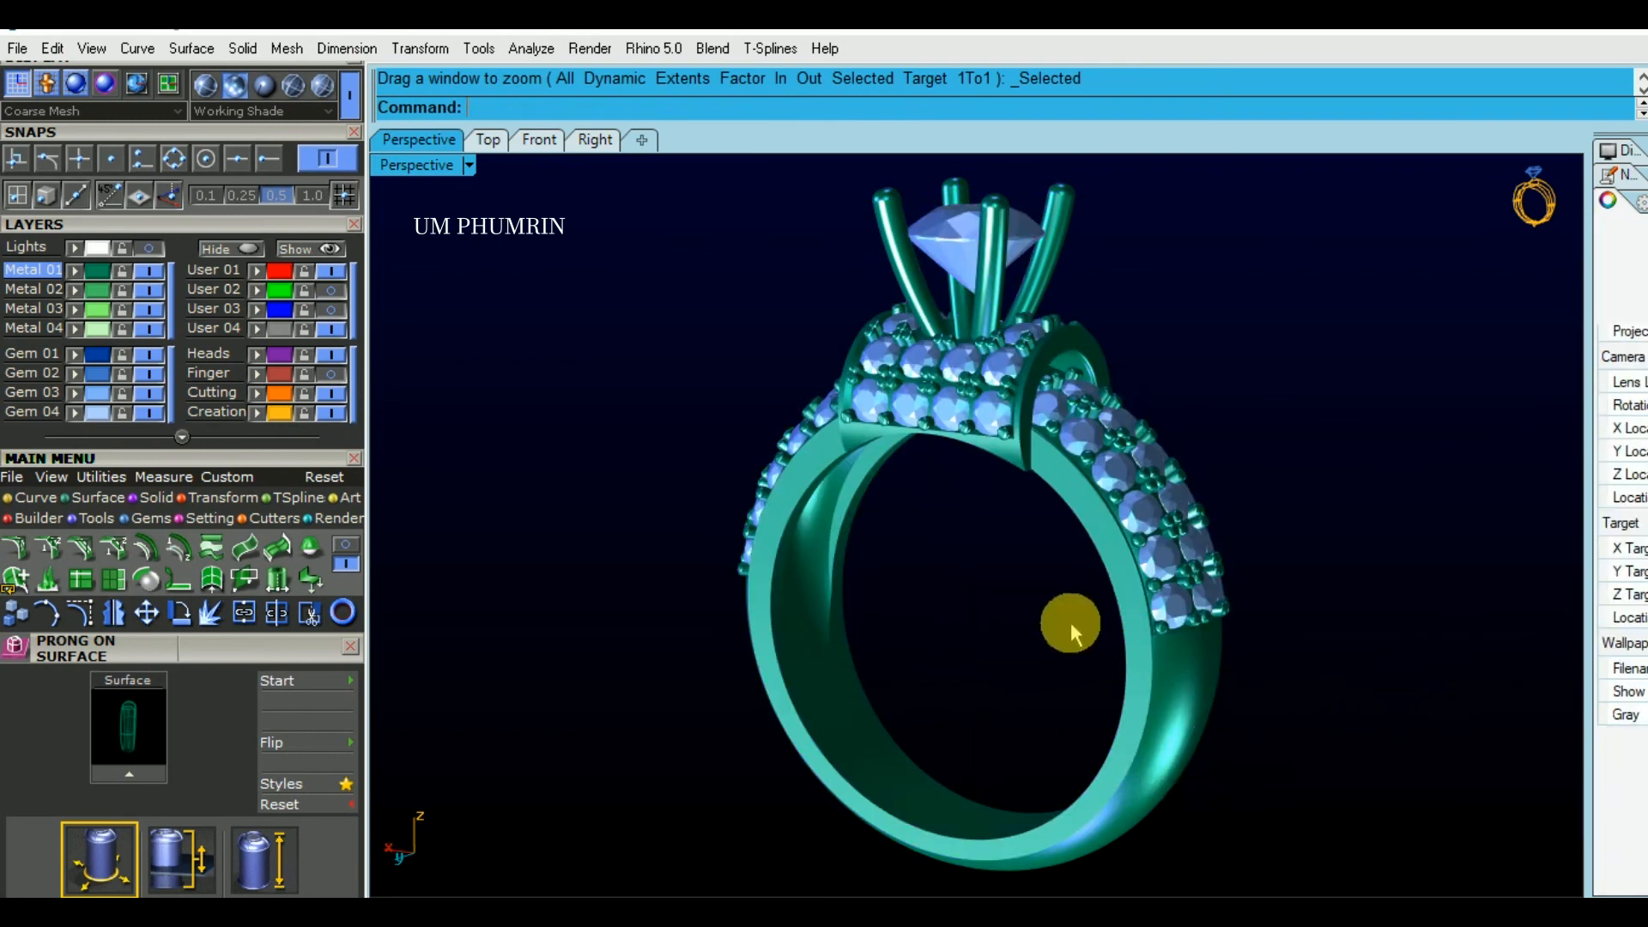
- Examine the finished shaded ring from several angles and save the model file again
right_drag(1006, 611, 874, 661)
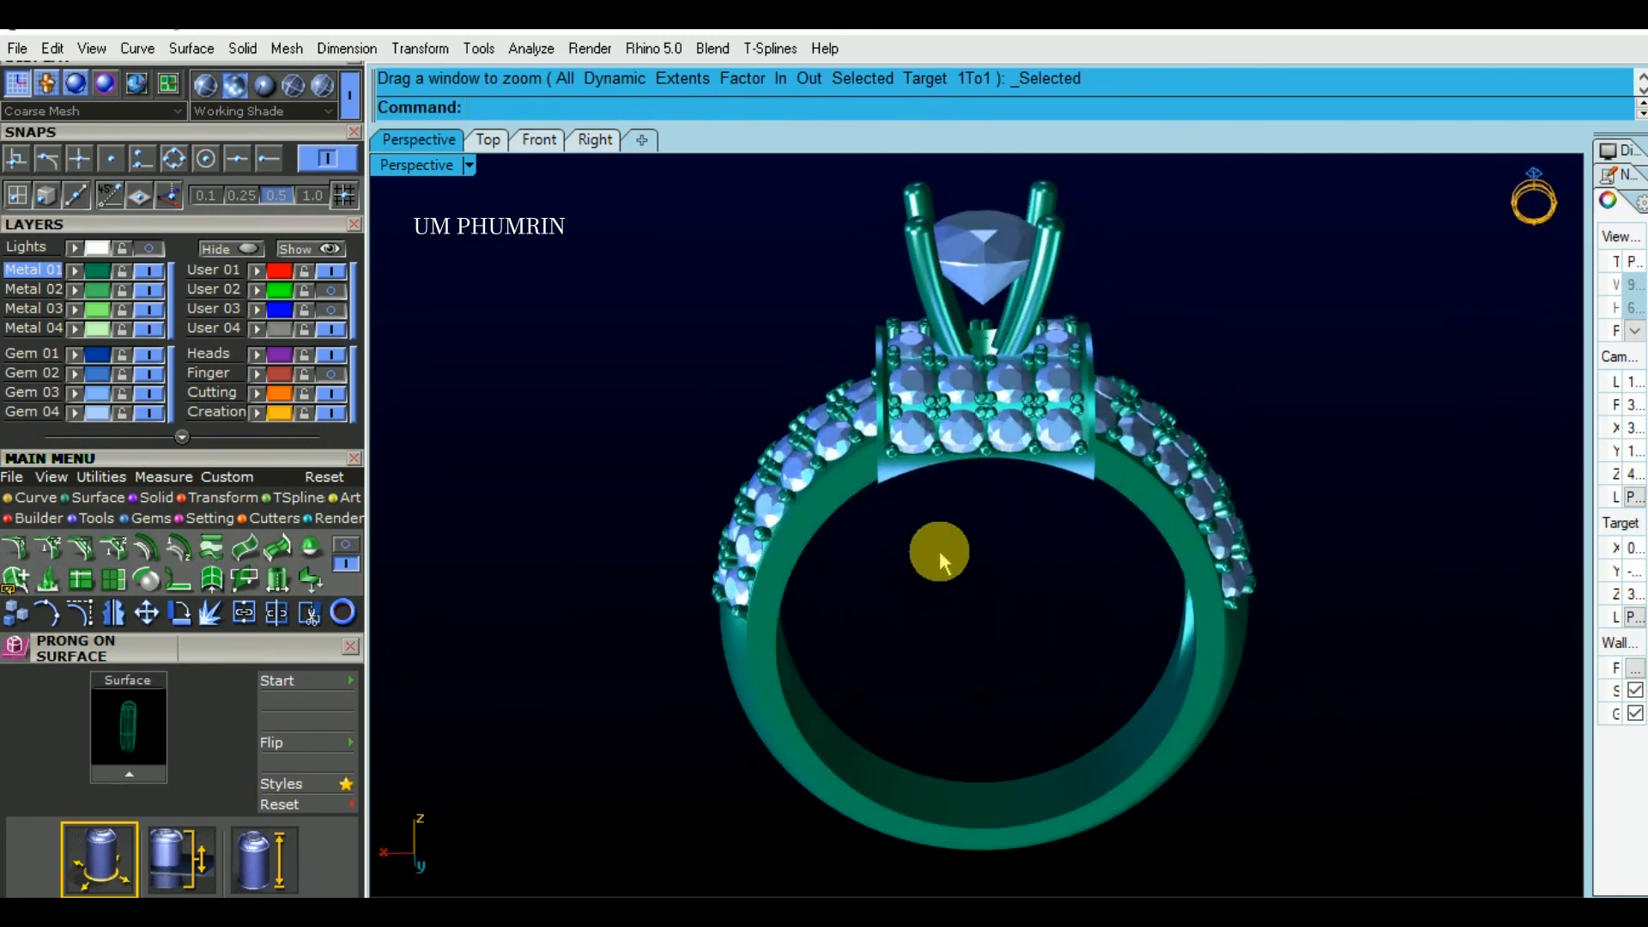
scroll(925, 543, down, 3)
right_drag(1111, 710, 854, 725)
right_drag(763, 753, 851, 720)
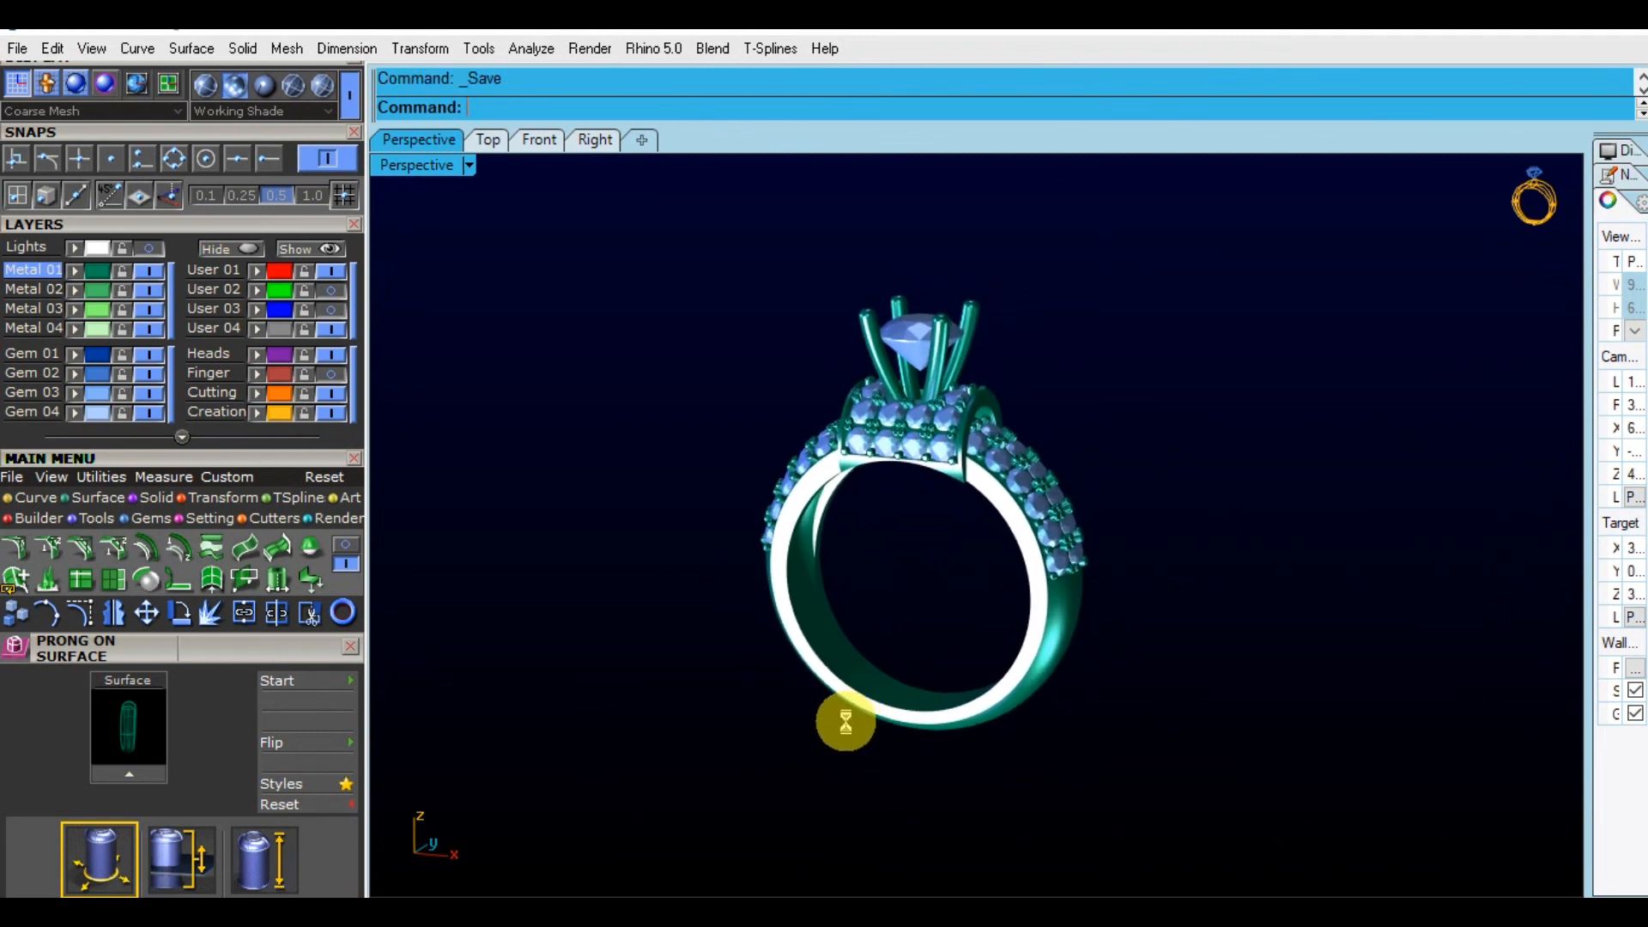